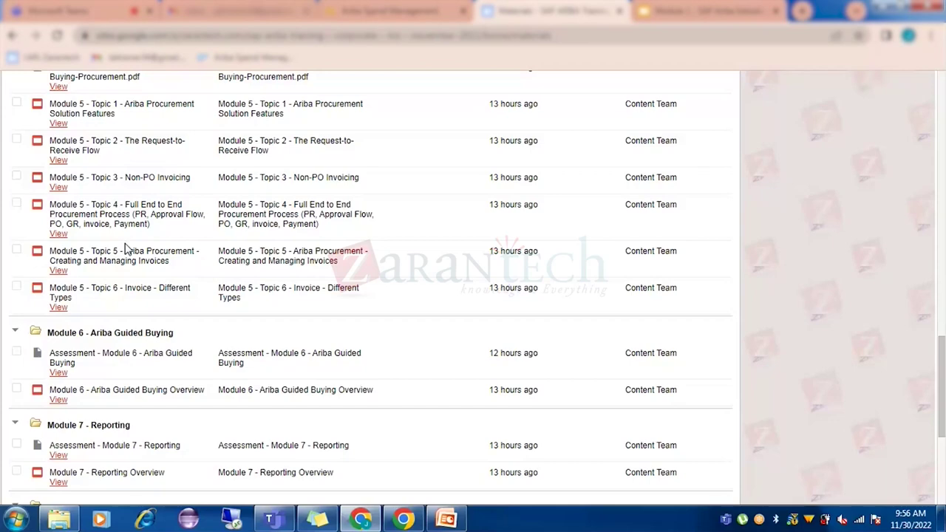
Step: Review the course materials list, including the documents in the Lab Activity folder, and collapse that folder again
scroll(125, 250, "up", 12)
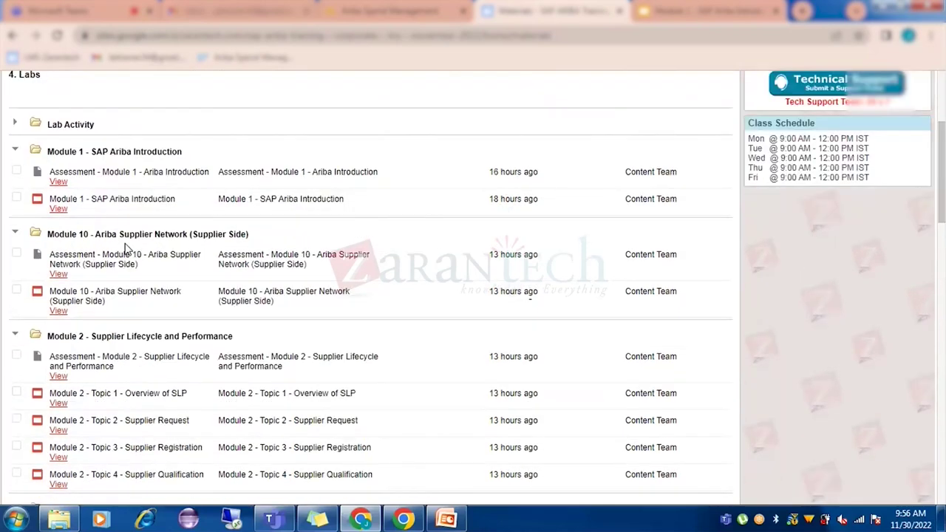
scroll(125, 250, "up", 2)
left_click(17, 262)
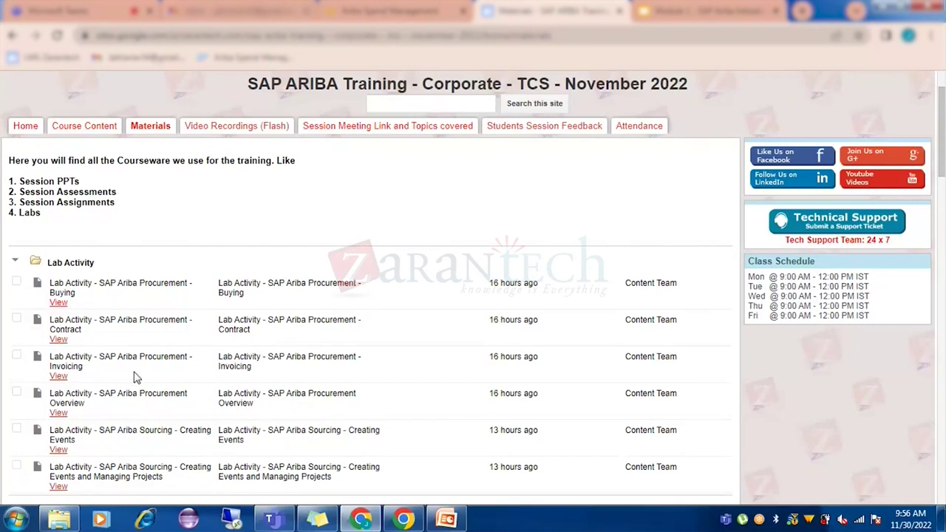
left_click(16, 262)
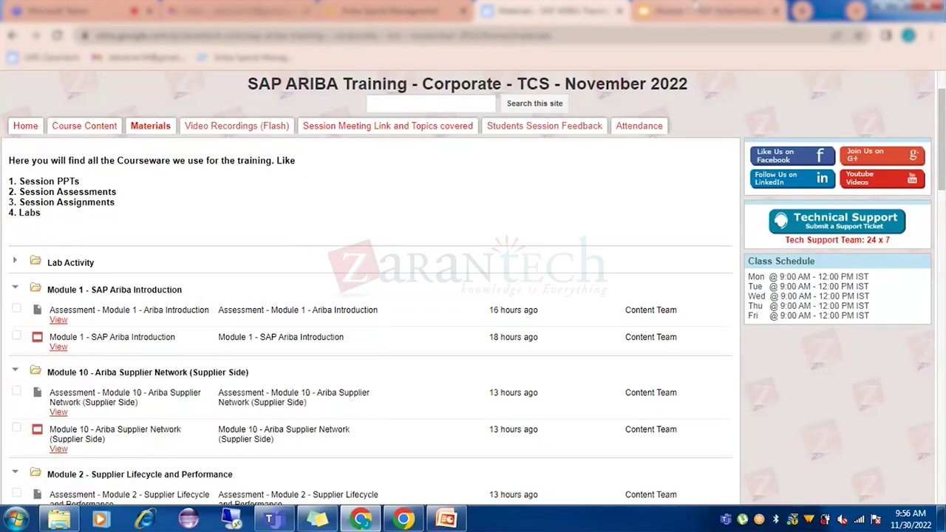
Step: Switch from the training materials to the SAP Ariba dashboard and look through its additional dashboard pages
left_click(702, 11)
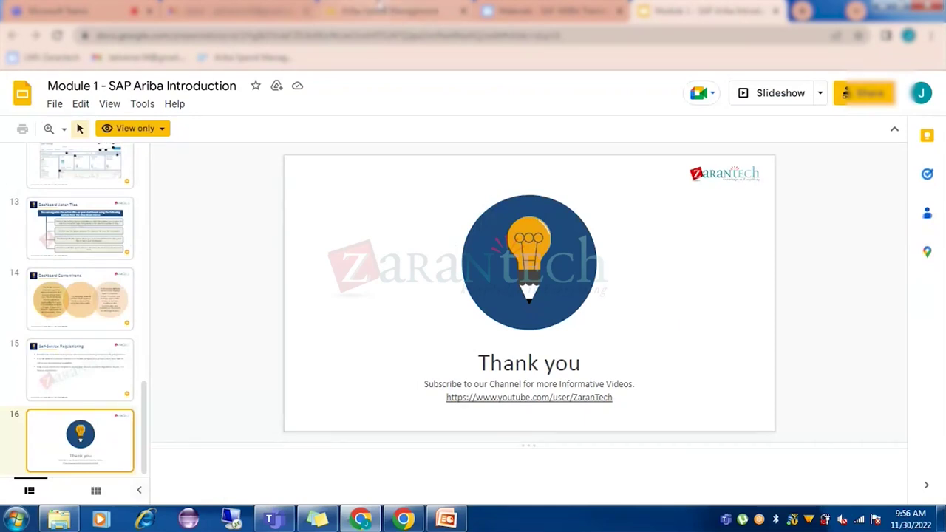
left_click(392, 10)
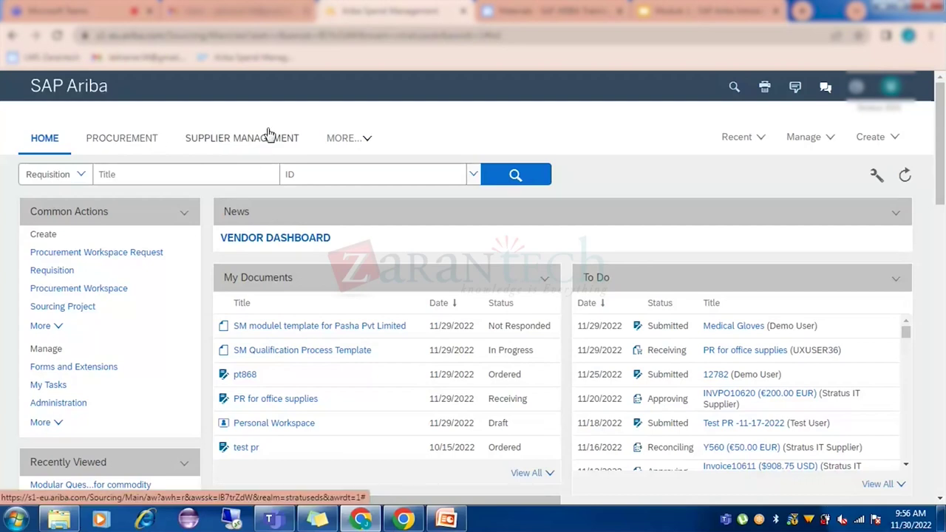
left_click(336, 138)
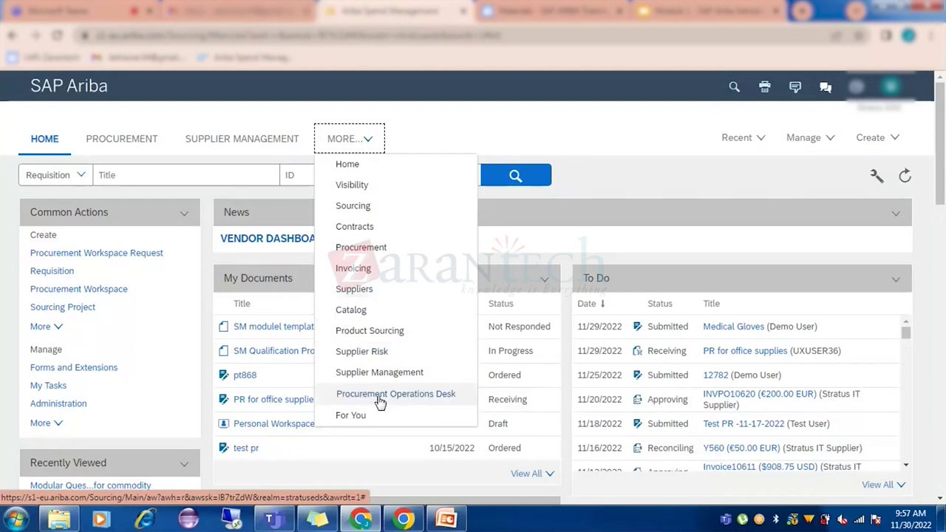
left_click(437, 170)
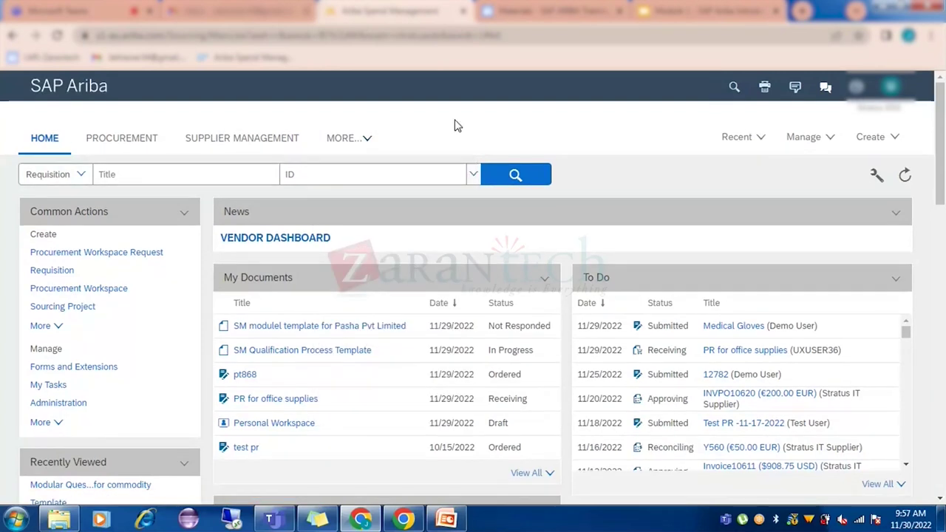
Step: View the Procurement dashboard, return to Home, and review the customization options for the current tab and tab set
left_click(123, 149)
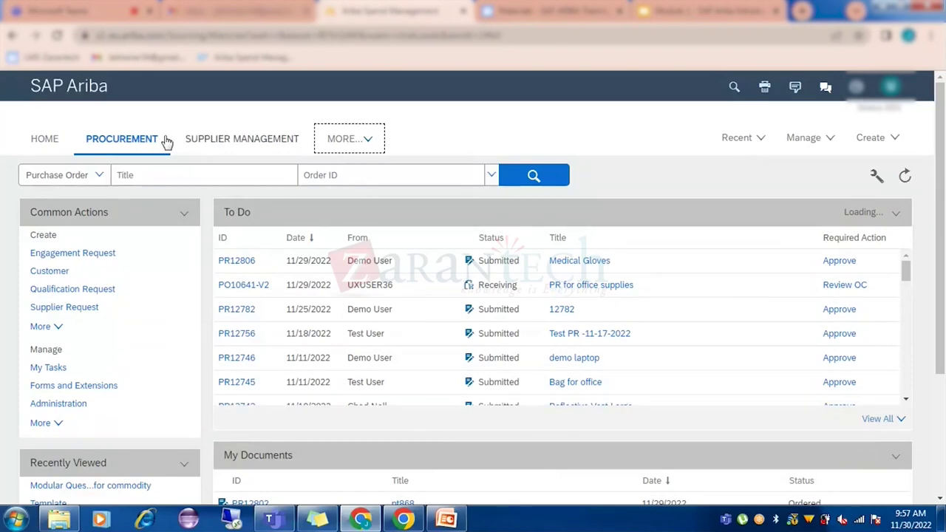
left_click(49, 136)
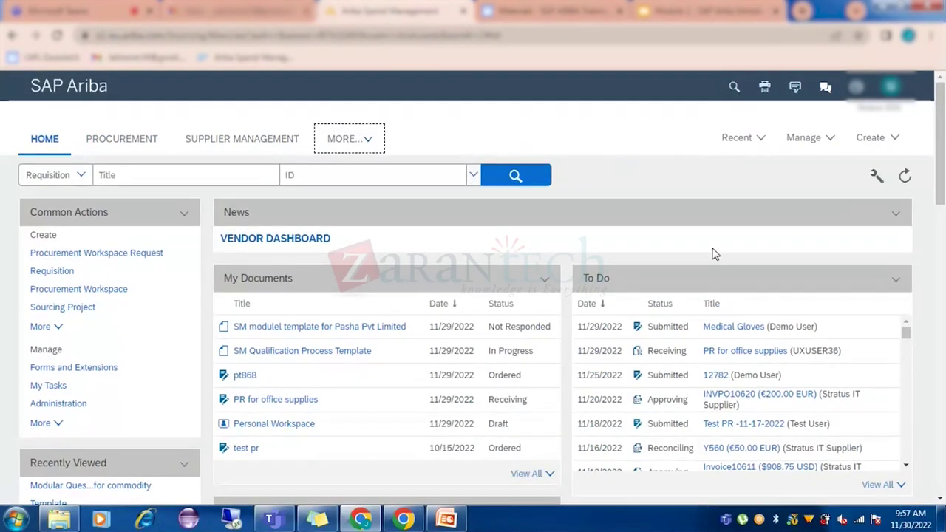
left_click(876, 178)
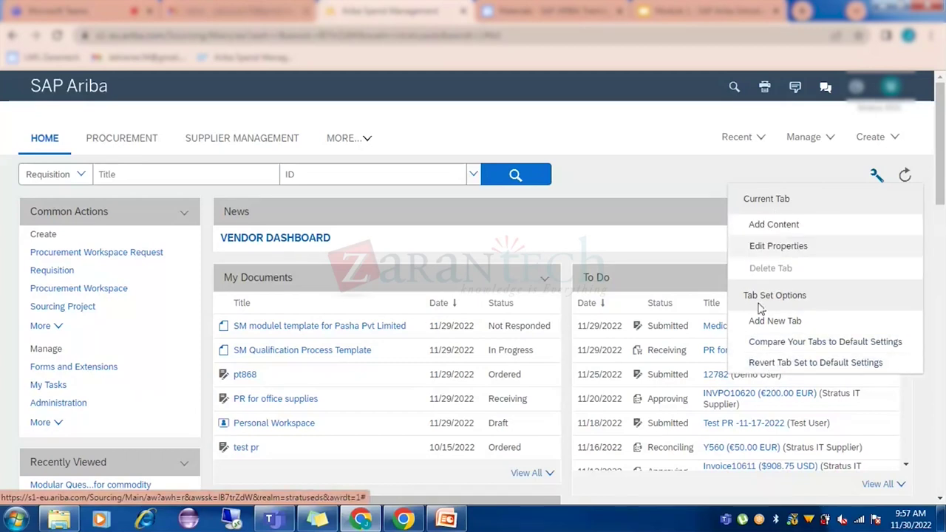
left_click(667, 202)
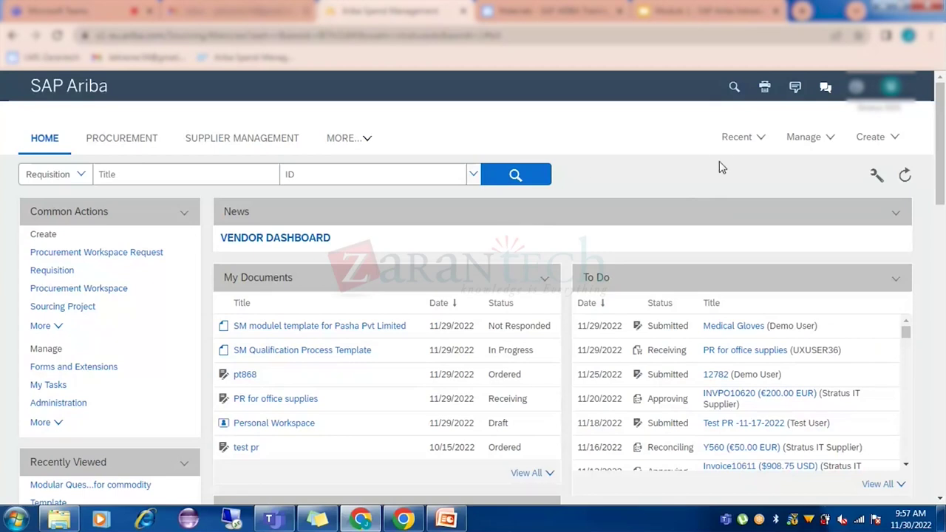
Step: Go to Core Administration and look over the available administration managers
left_click(810, 139)
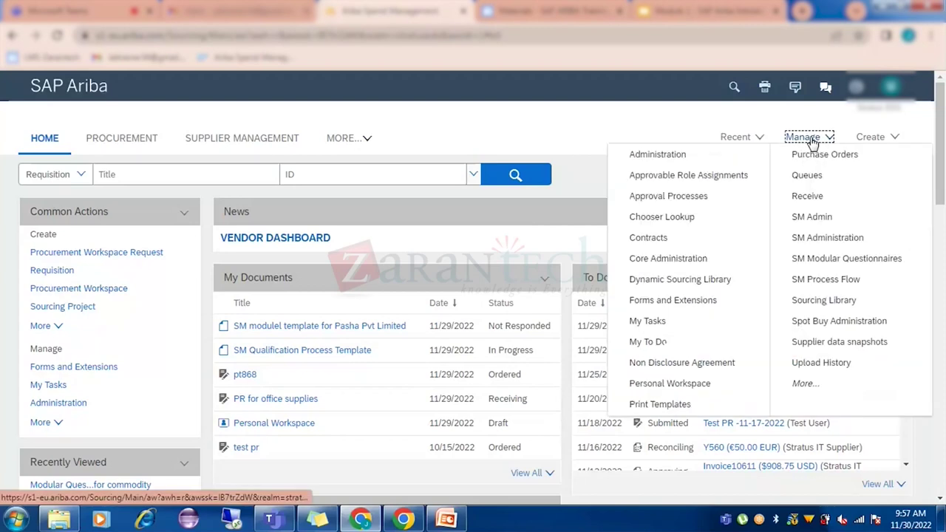
left_click(660, 260)
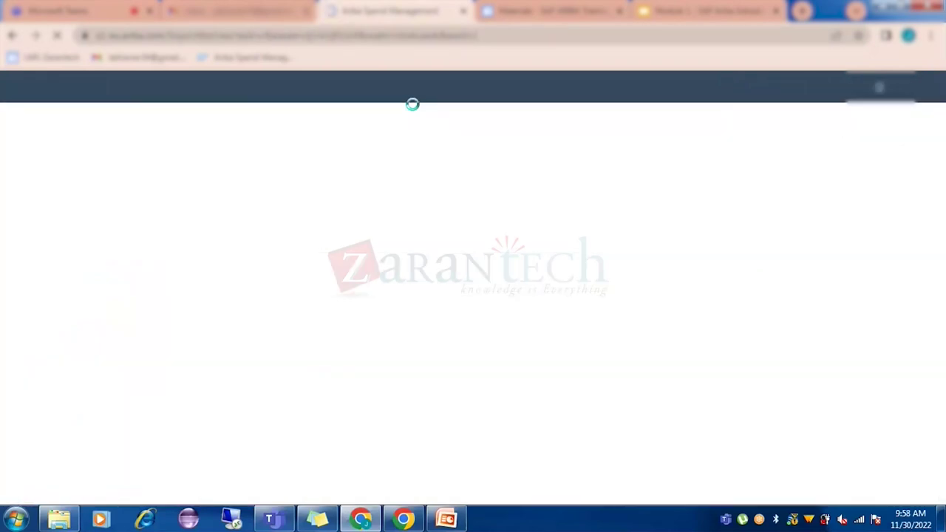
scroll(110, 340, "down", 2)
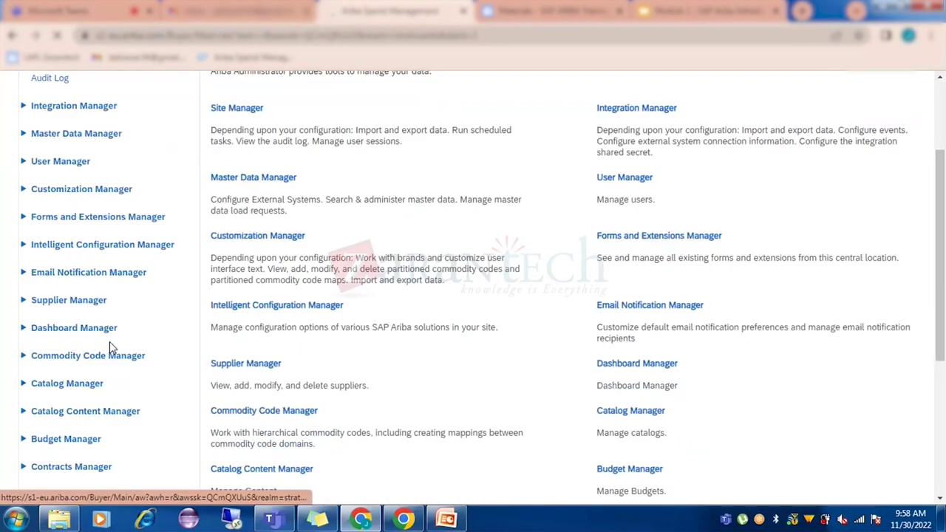
scroll(110, 342, "up", 2)
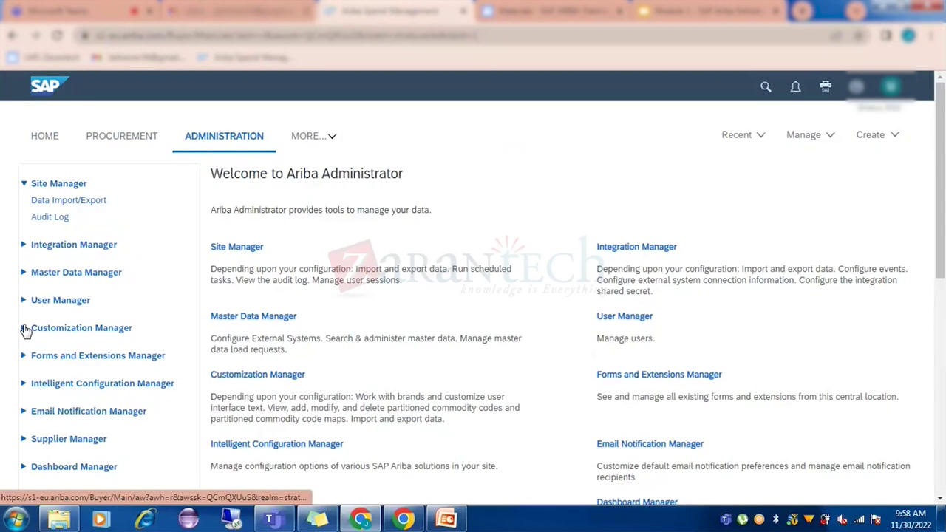
Step: Review the tools under Customization Manager, collapse it, and expand Dashboard Manager to view its entries
left_click(25, 330)
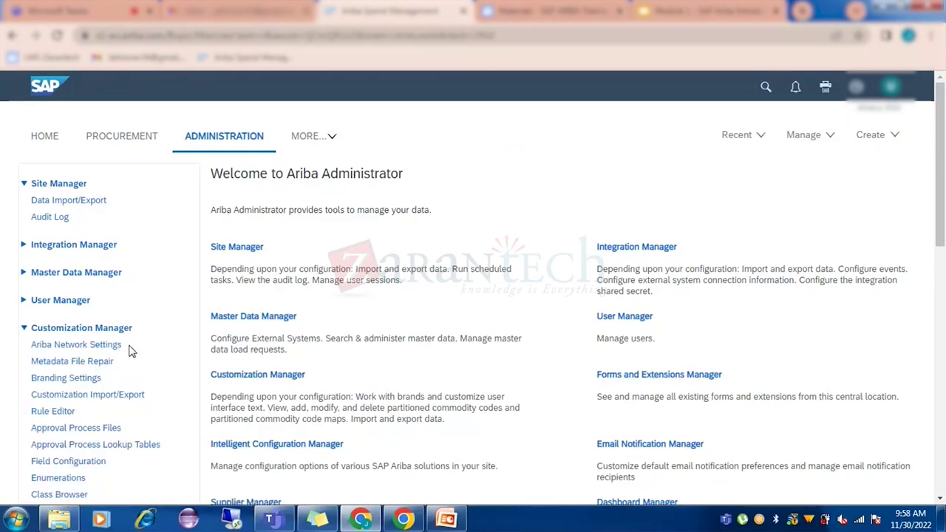
scroll(129, 352, "down", 1)
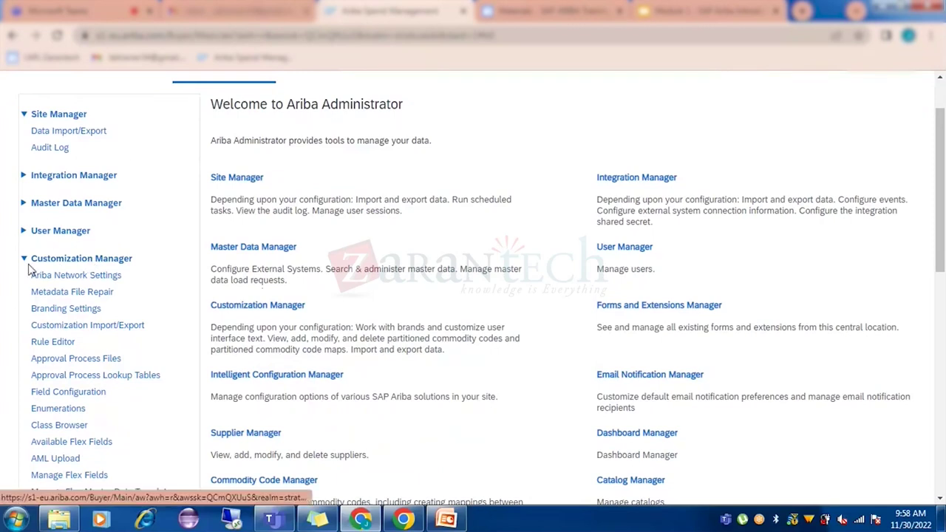
left_click(24, 260)
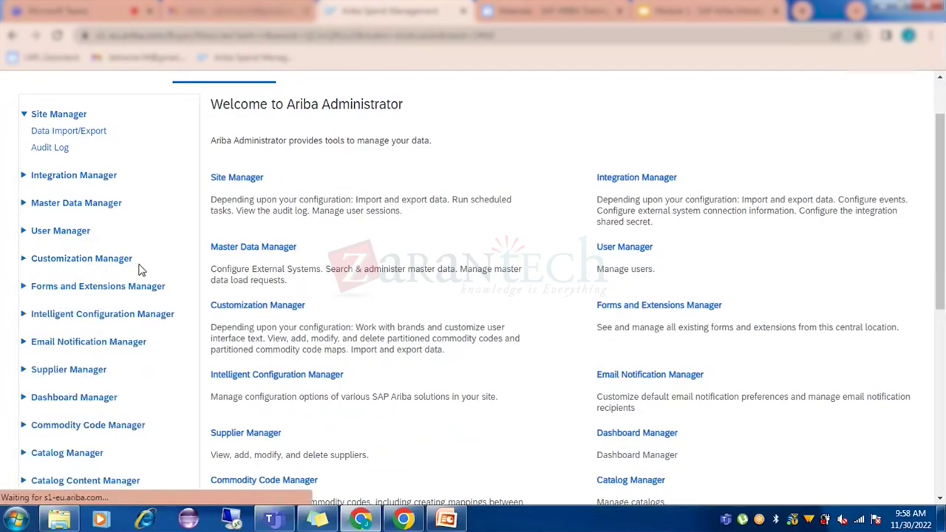
left_click(24, 399)
scroll(133, 381, "down", 1)
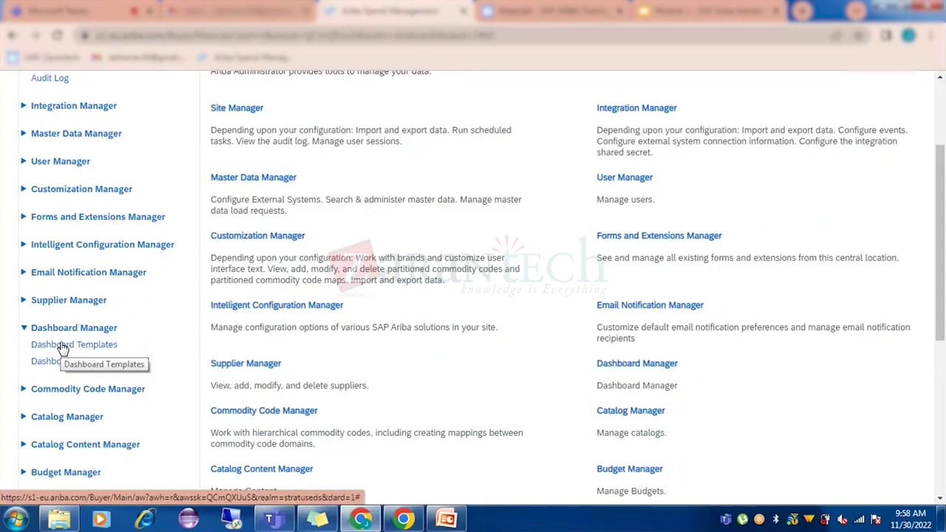
Step: Return to the Home dashboard and revert the tab set to its default settings
scroll(255, 381, "up", 2)
left_click(45, 137)
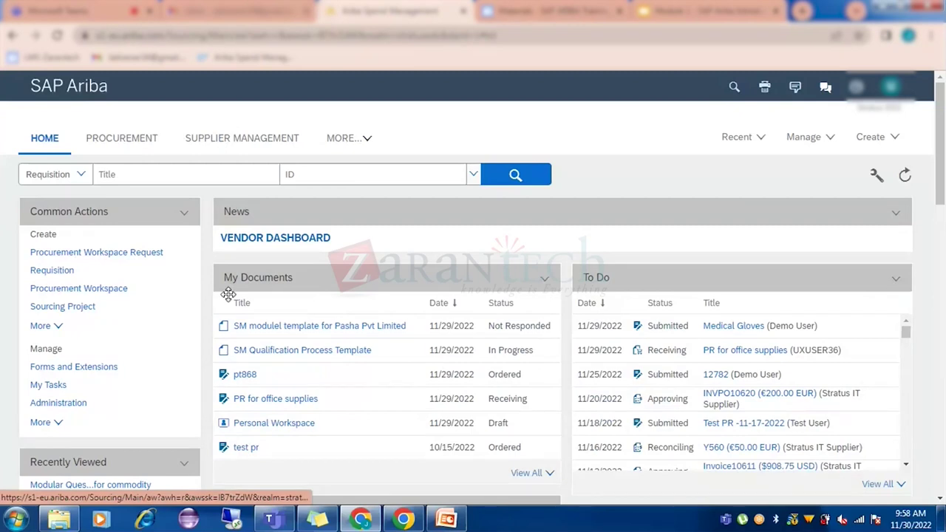
left_click(876, 176)
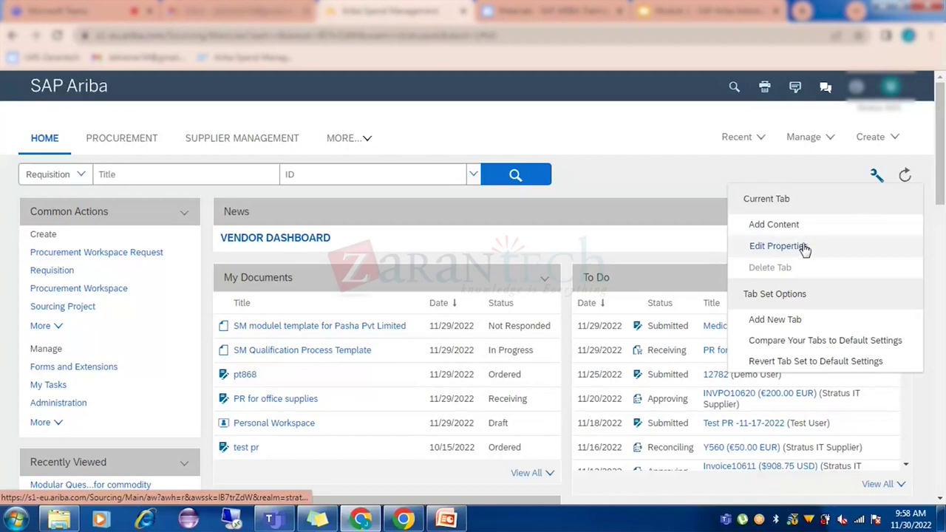
left_click(796, 360)
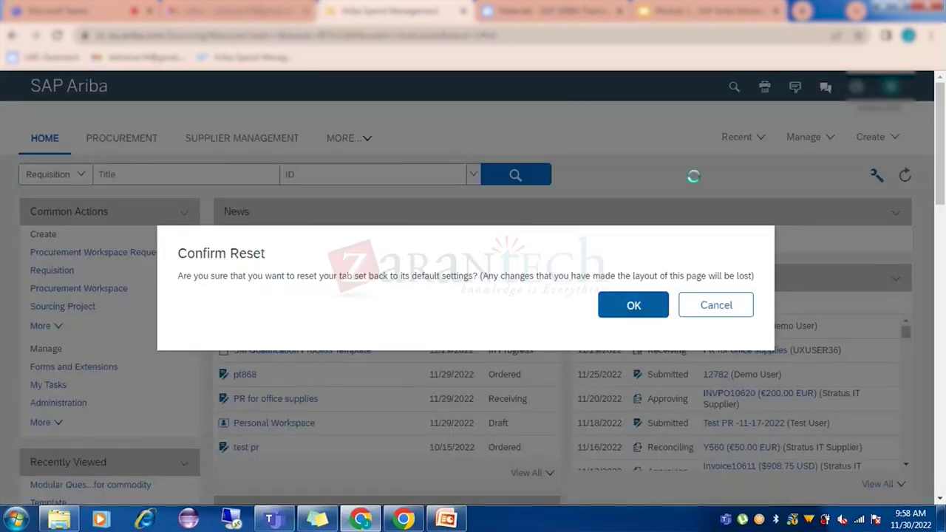
key("Return")
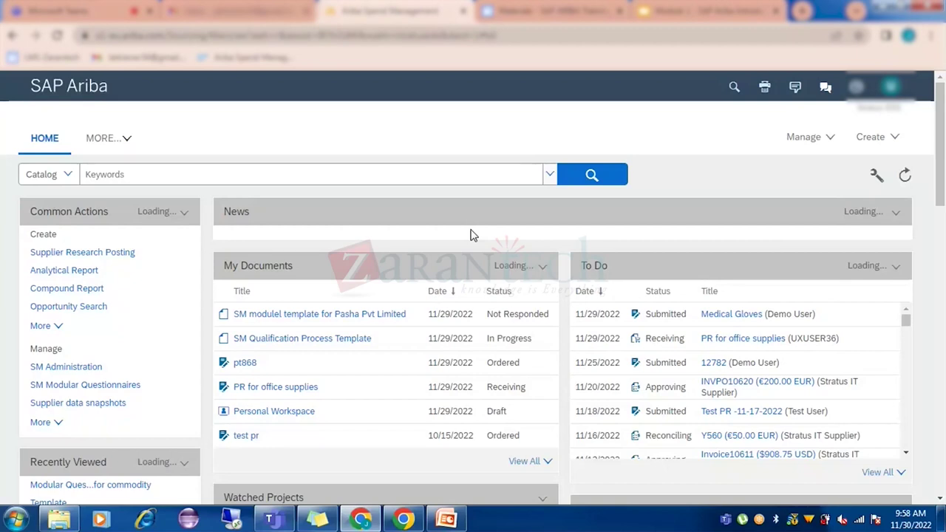
Step: Examine the Manage and Create options and the additional dashboard pages offered on the reset Home dashboard
left_click(804, 138)
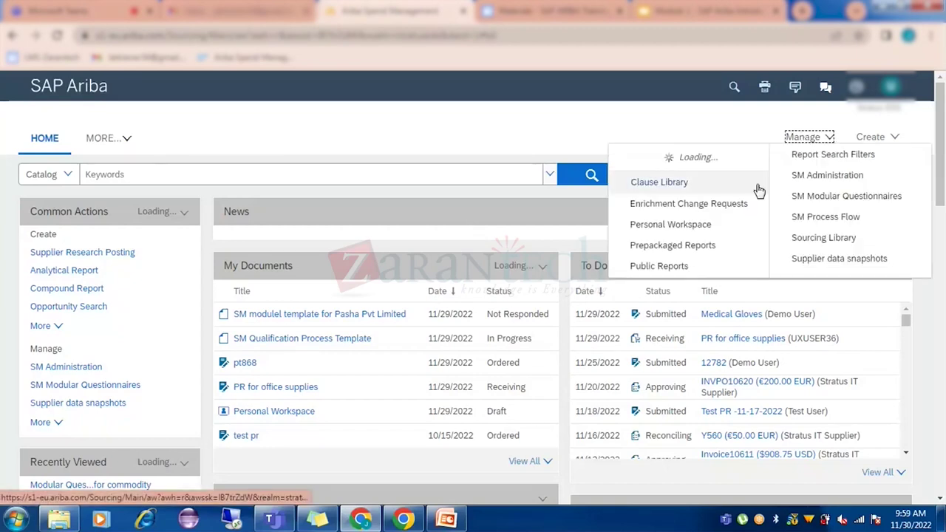
left_click(452, 135)
left_click(823, 143)
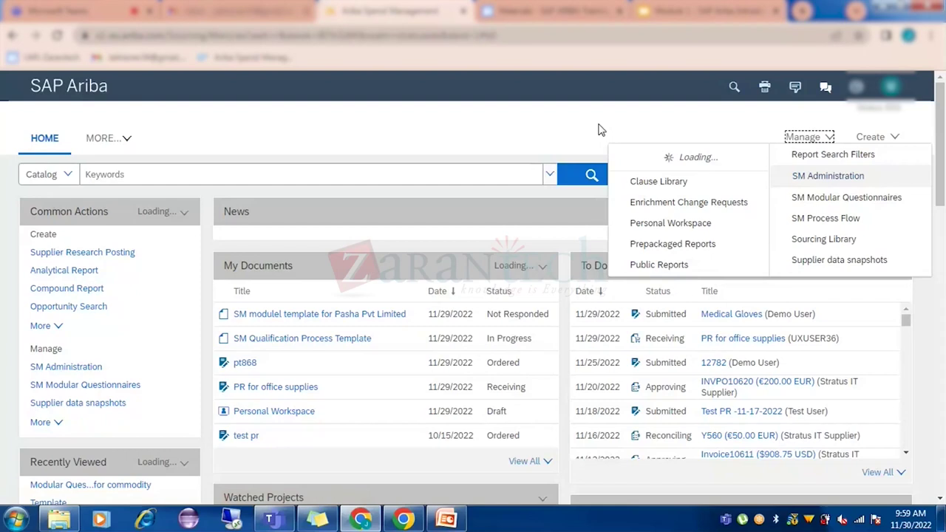
left_click(104, 139)
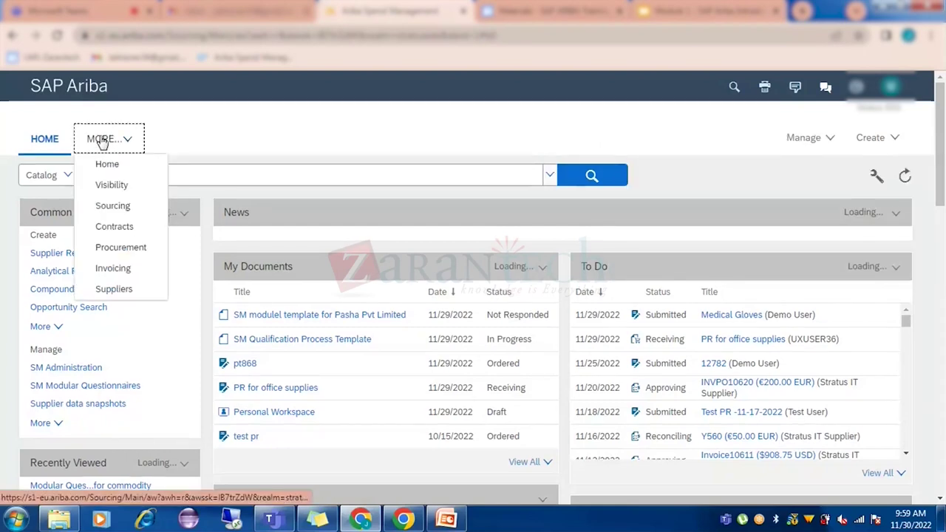
left_click(106, 112)
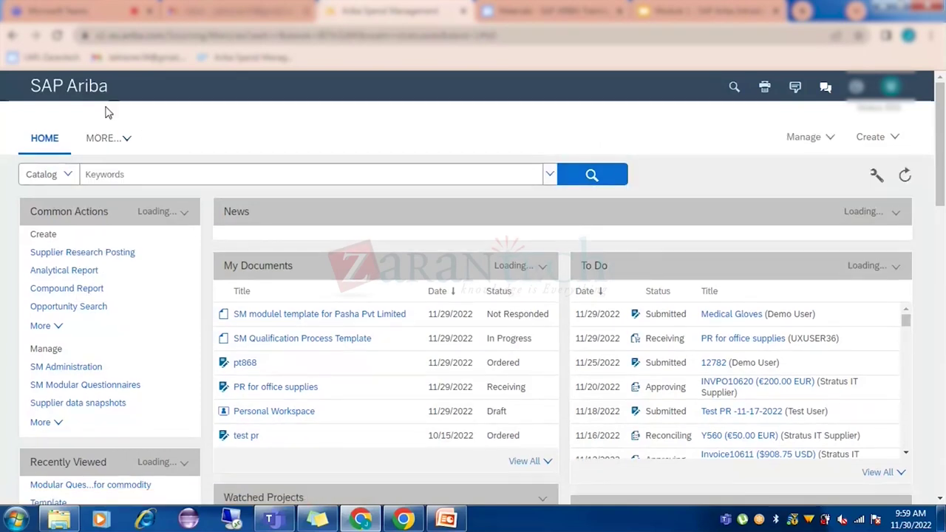
left_click(106, 88)
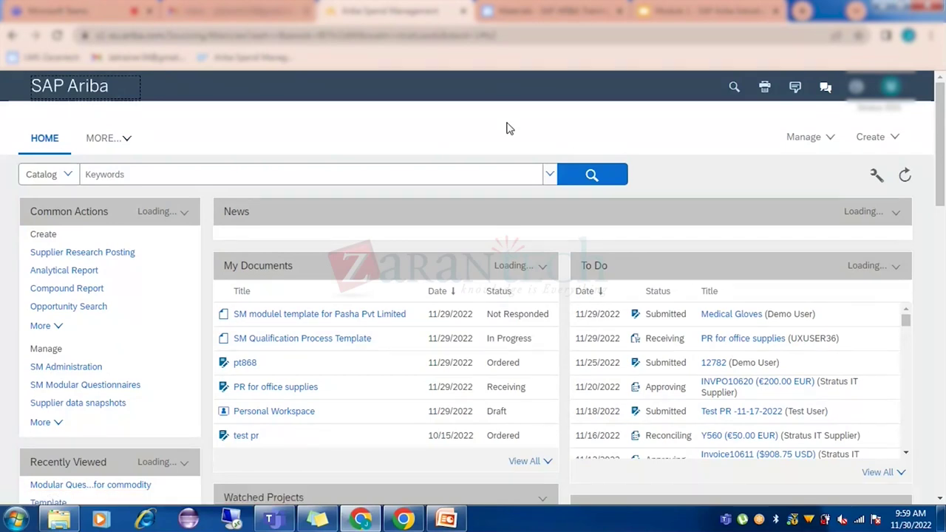
left_click(804, 139)
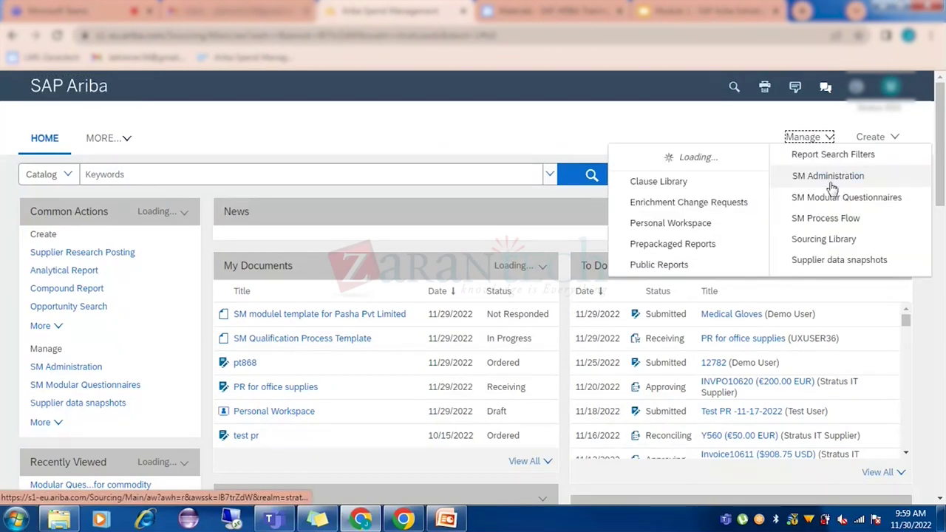
left_click(708, 133)
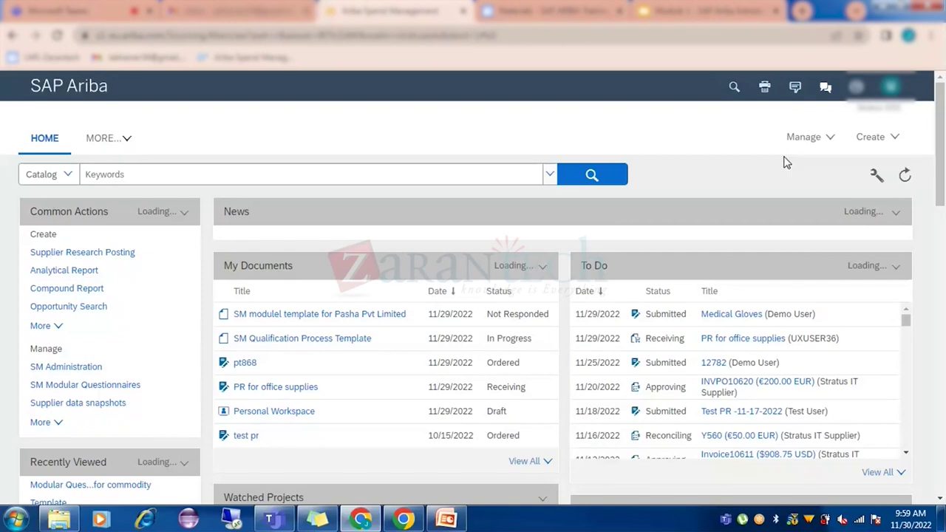
left_click(875, 141)
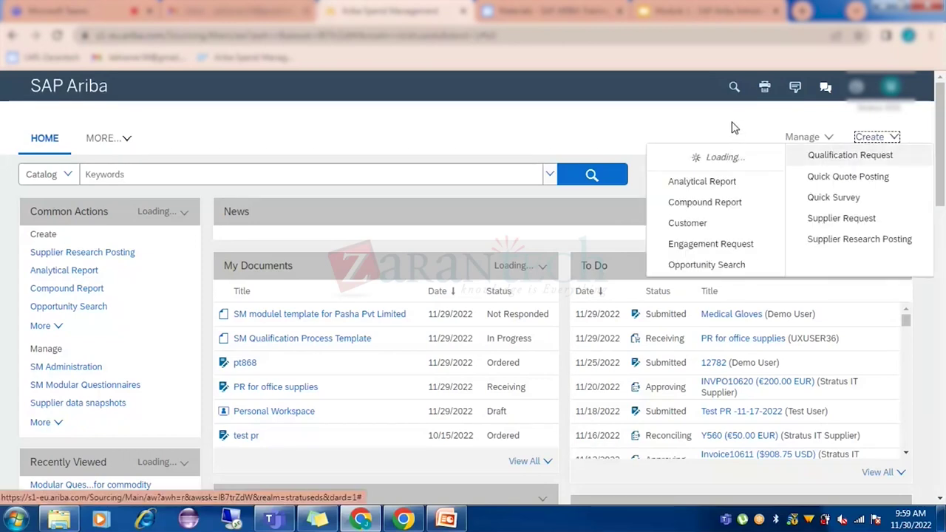
left_click(734, 127)
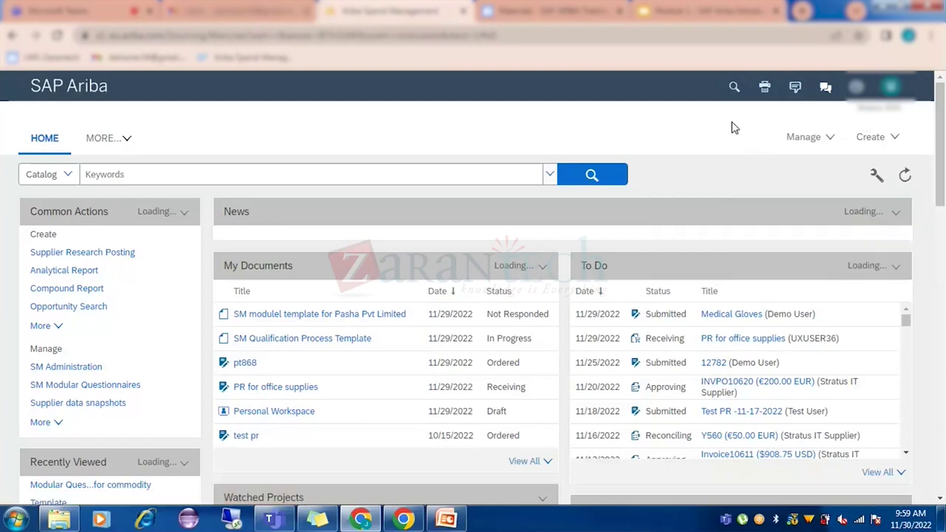
Step: Reload the Home dashboard and go to Core Administration
key("F5")
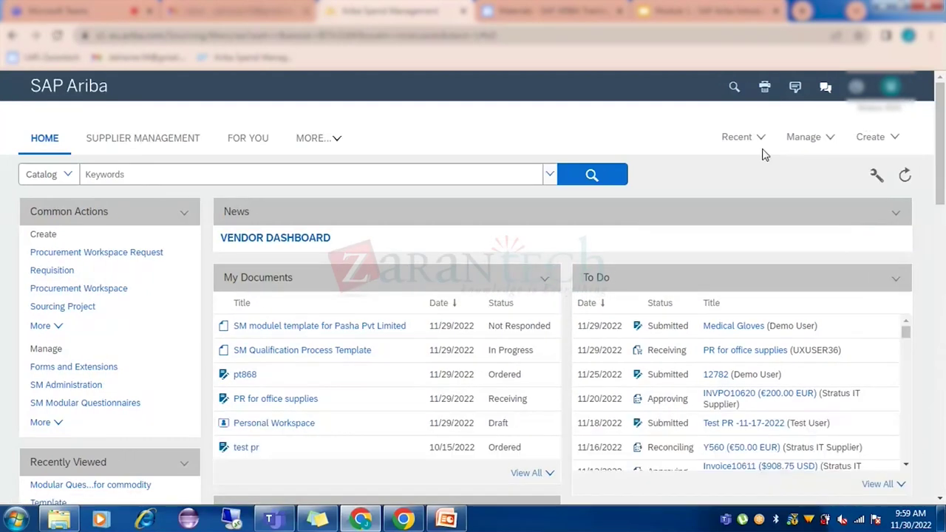
left_click(817, 143)
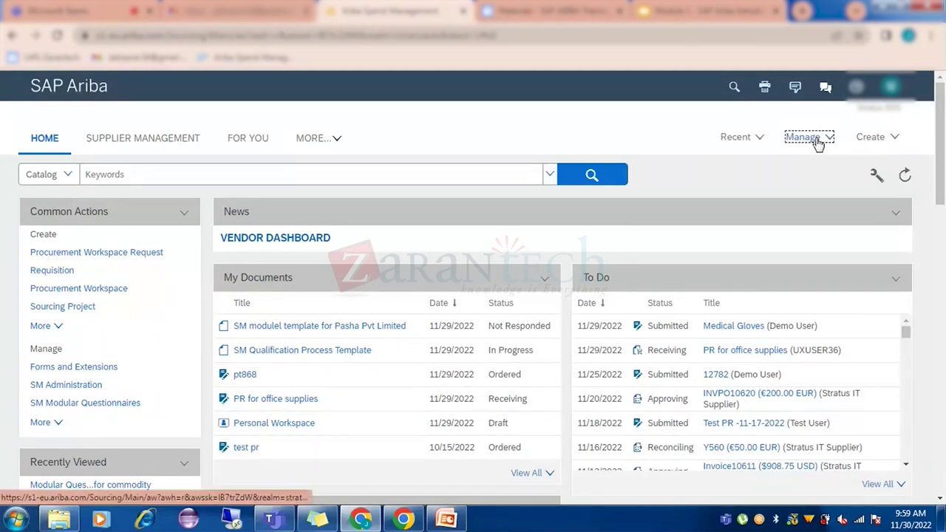
left_click(687, 260)
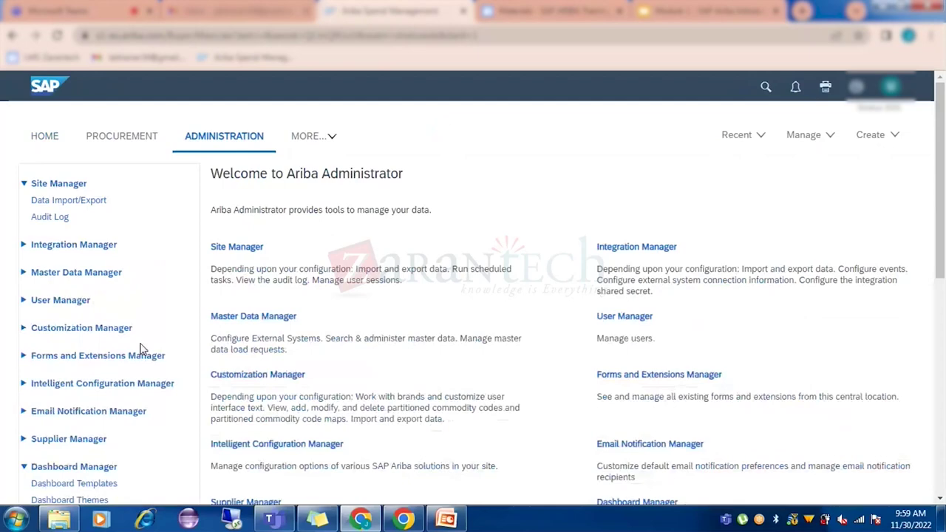
Step: Open Dashboard Templates under Dashboard Manager and review the listed templates and the Manage options
scroll(147, 363, "down", 3)
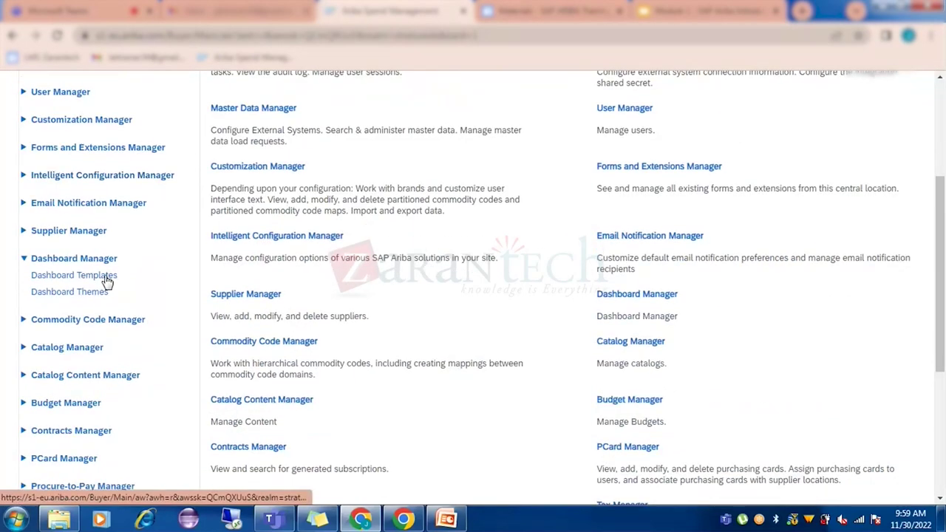
left_click(74, 275)
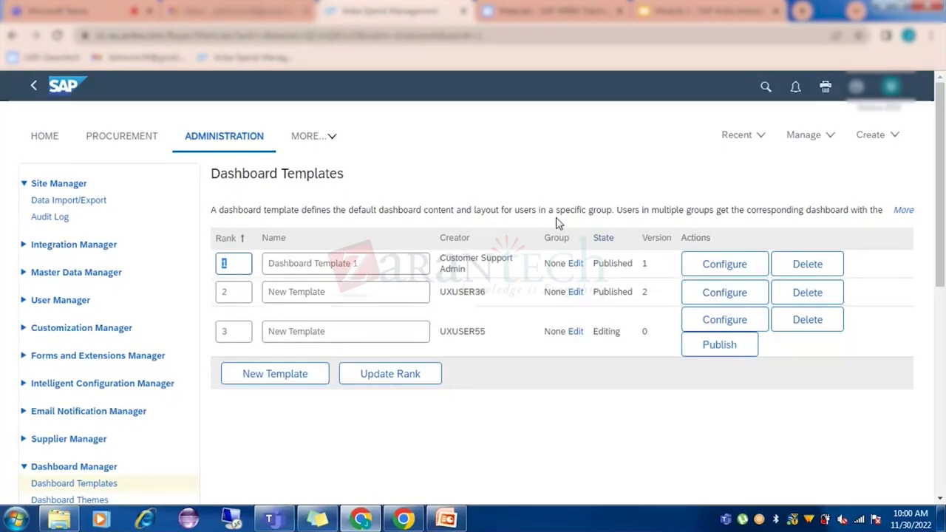
left_click(473, 163)
scroll(474, 163, "down", 1)
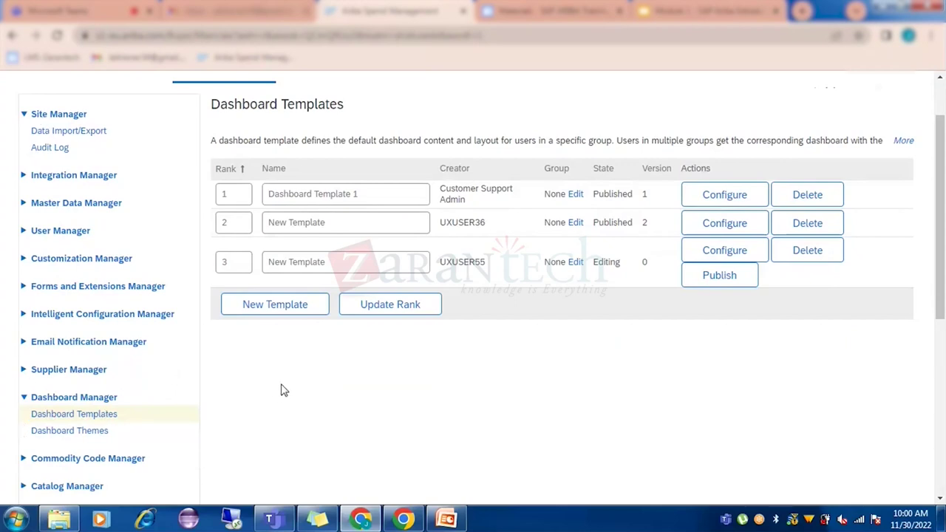
scroll(494, 354, "up", 1)
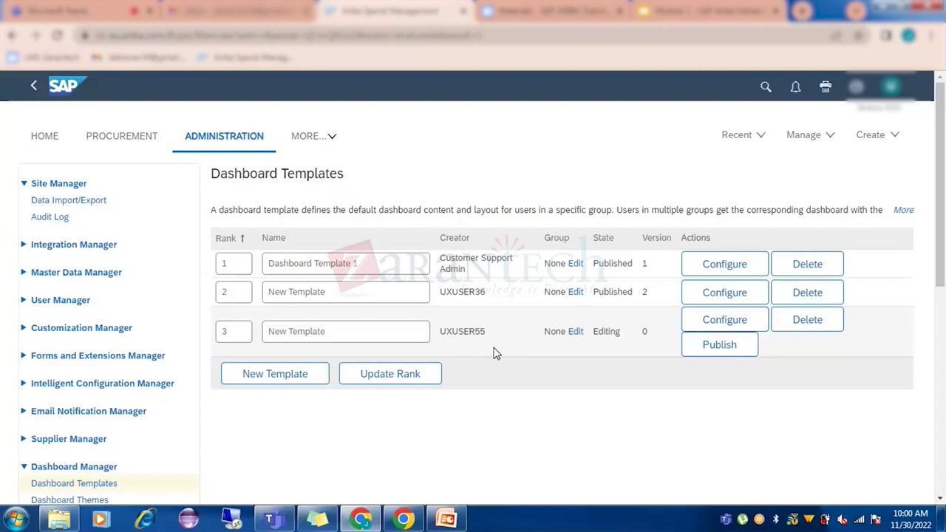
left_click(826, 137)
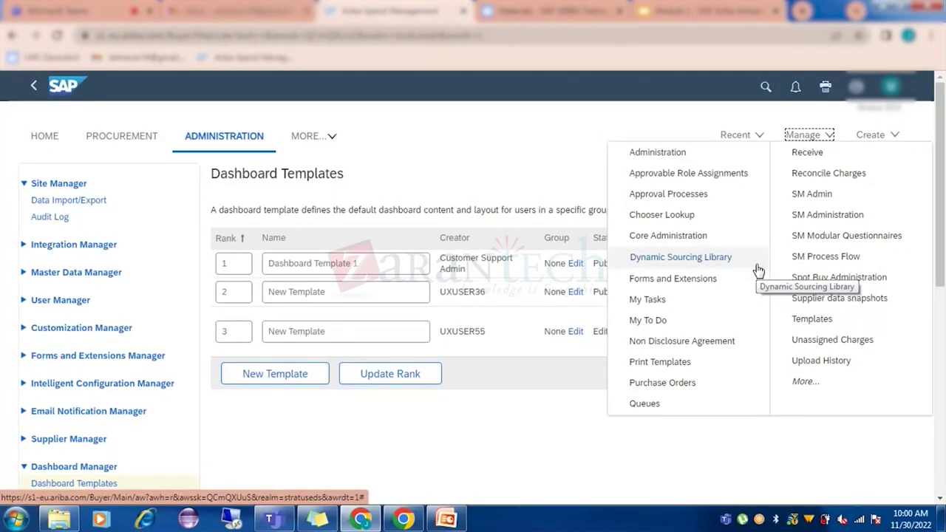
left_click(485, 152)
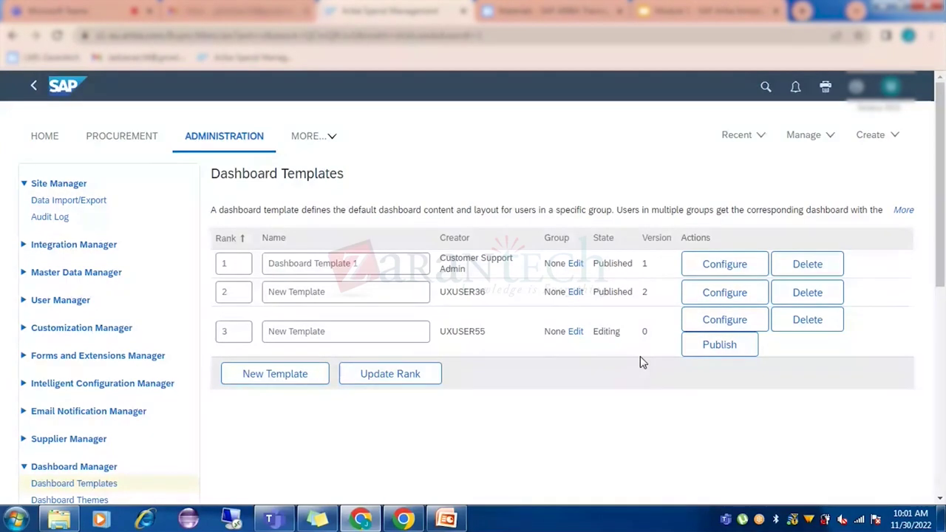
Step: Switch to the PowerPoint presentation and clear the SLP bullet list on slide 5
left_click(447, 520)
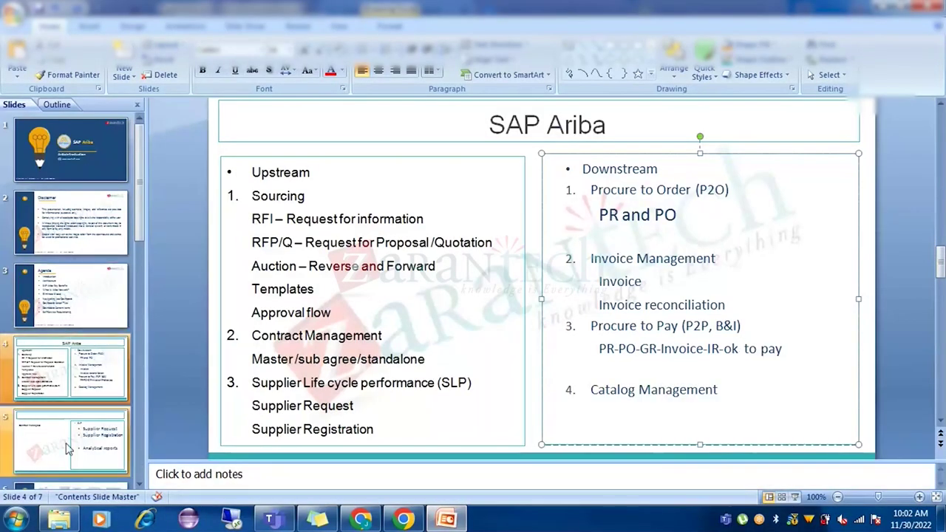
left_click(67, 449)
left_click(348, 182)
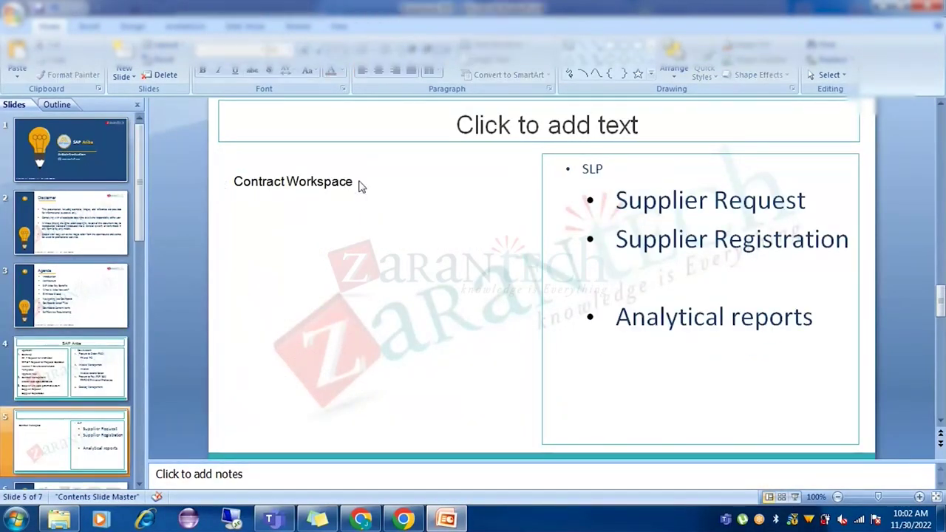
left_click(752, 279)
left_click_drag(832, 321, 657, 204)
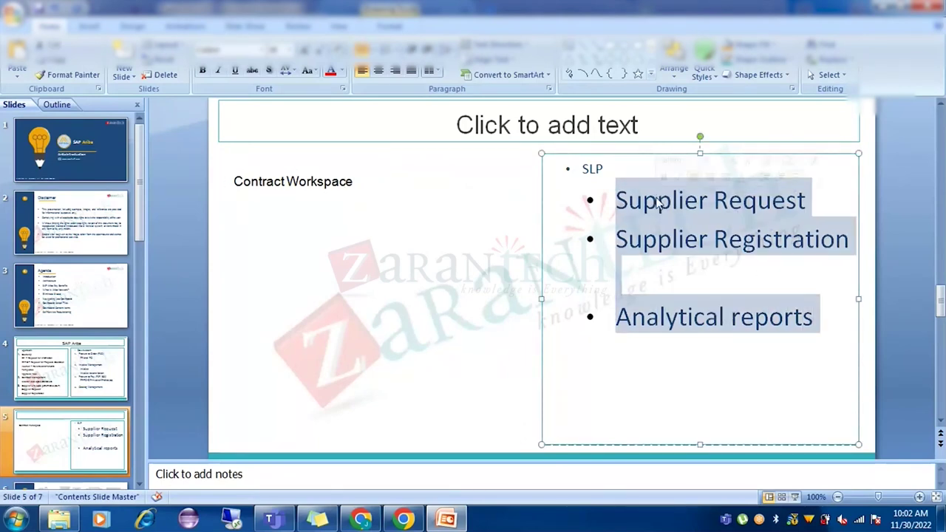
key("BackSpace")
key("BackSpace")
key("BackSpace")
key("BackSpace")
key("BackSpace")
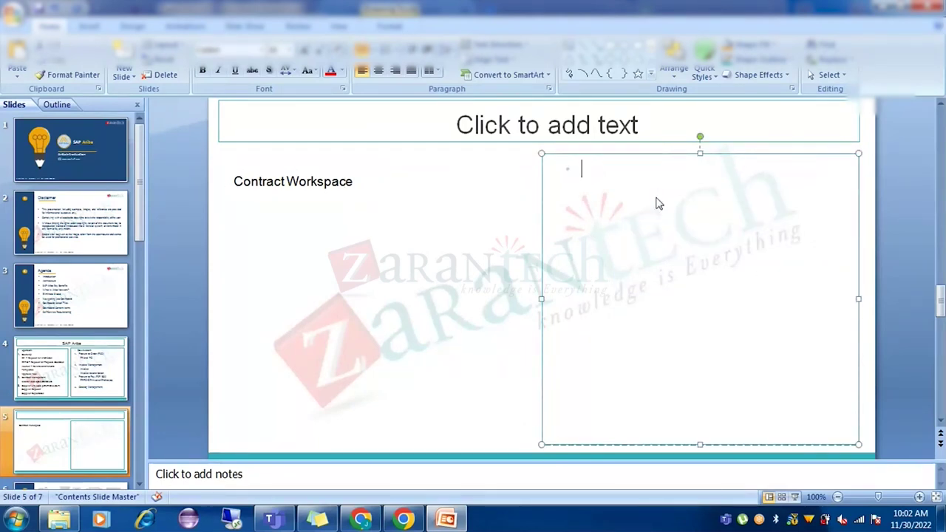
Step: Enter the bullet "Realms" with the sub-bullets "Production" and "Test" in the emptied text box on slide 5
type("Realms")
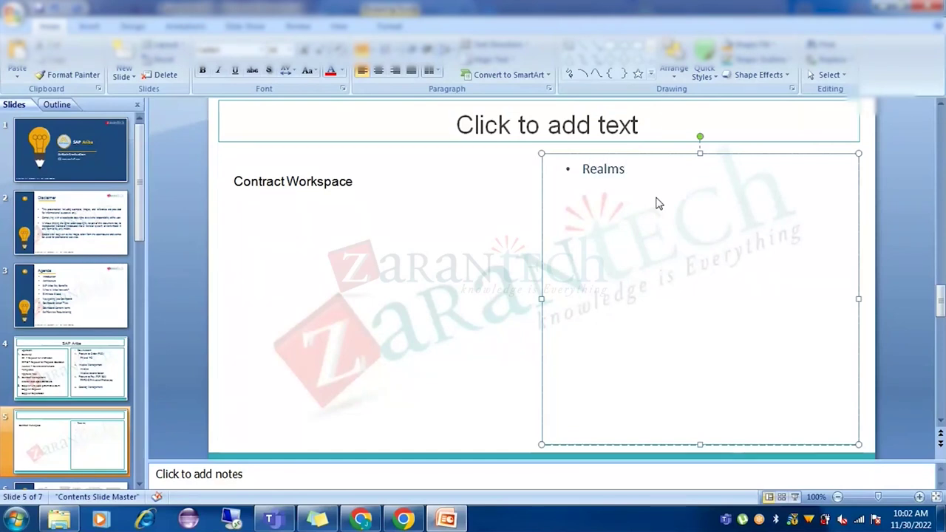
key("Return")
key("Tab")
type("Procu")
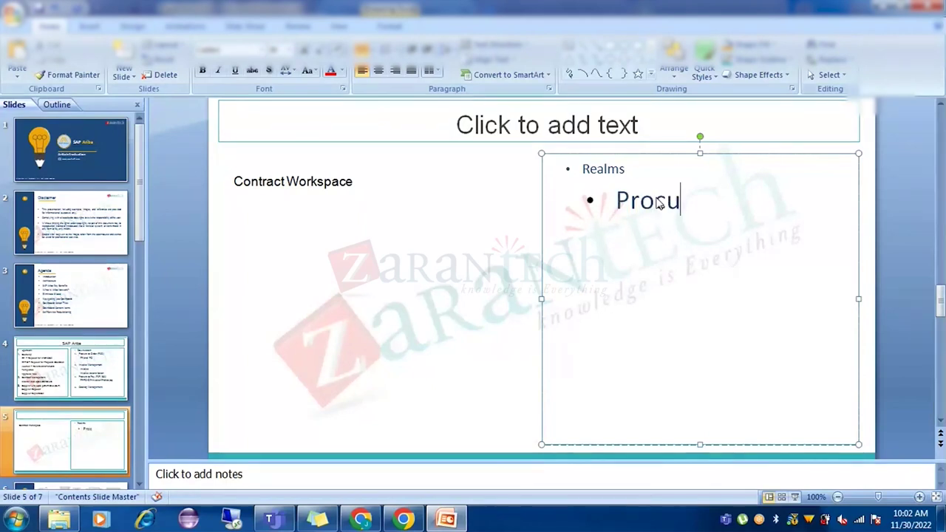
key("BackSpace")
key("BackSpace")
type("duction")
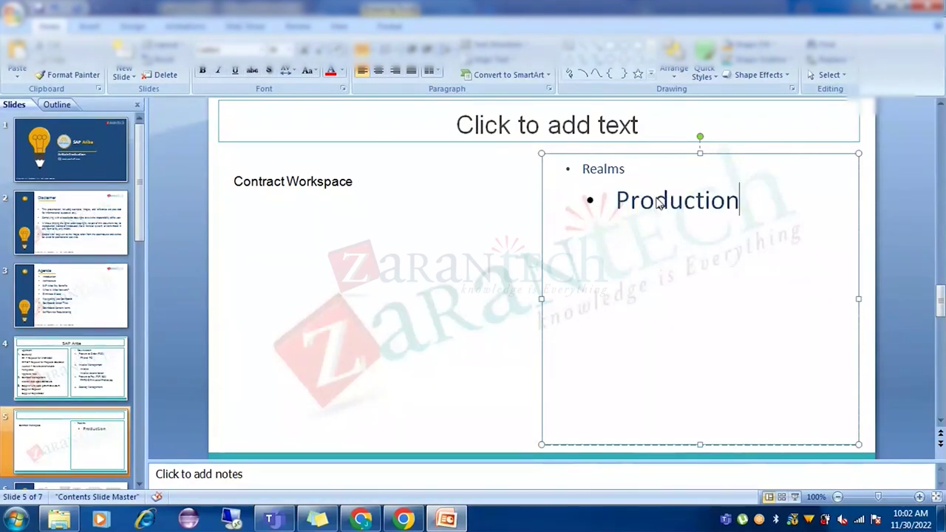
key("Return")
type("Test")
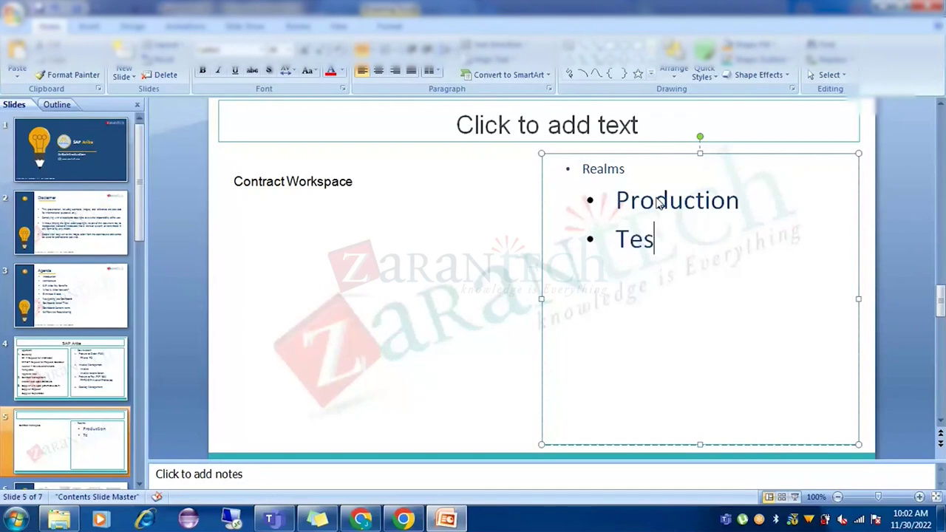
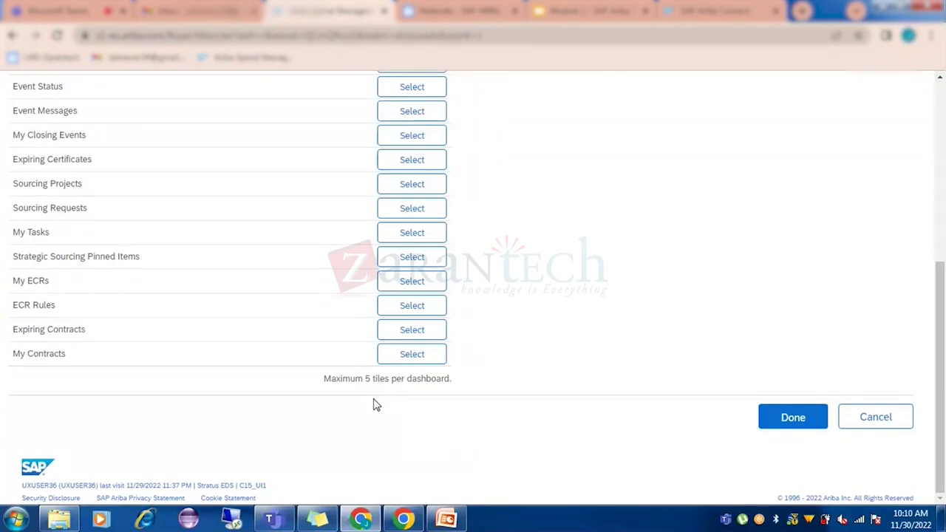
Step: View the SAP Ariba Connect login page and return to the action tile management page
key("ctrl+9")
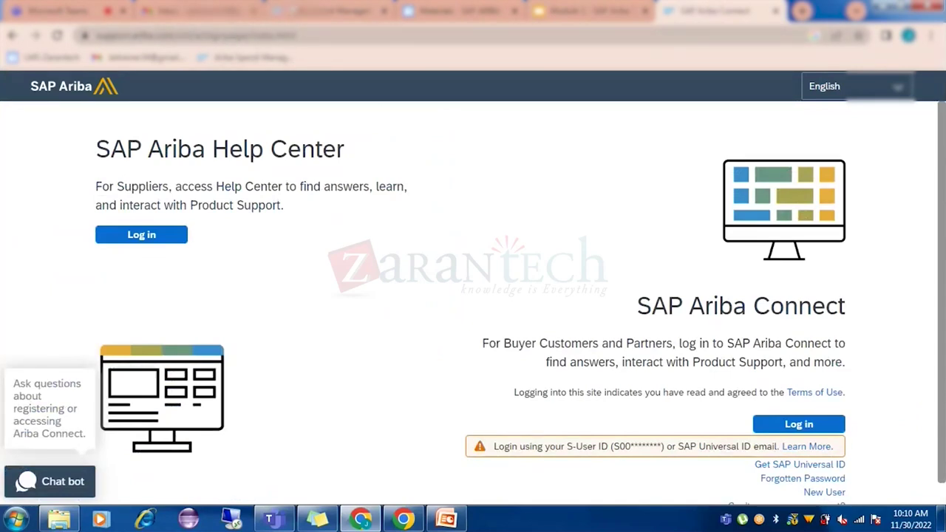
left_click(294, 10)
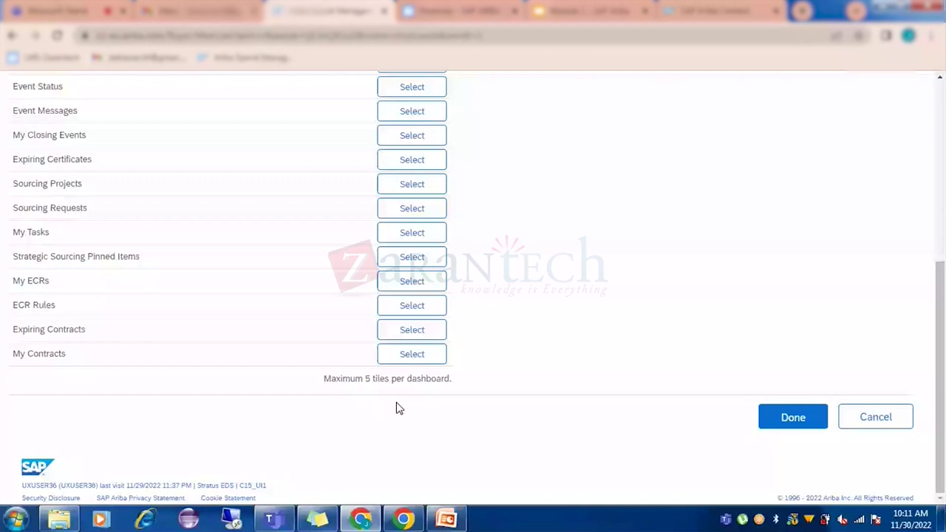
Step: Remove My Requisitions and My Receipts from the Procurement dashboard's selected action tiles, check the available tiles, and confirm the selection
scroll(645, 317, "up", 5)
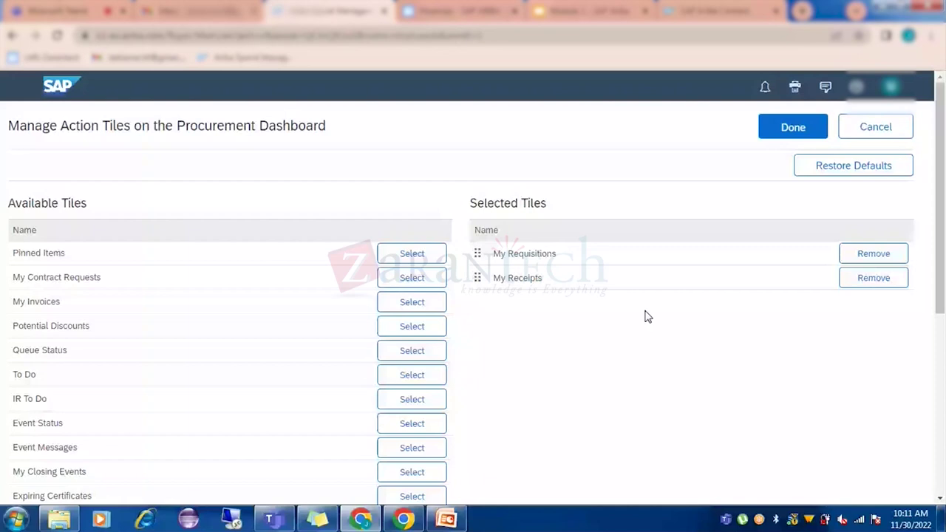
scroll(645, 316, "down", 1)
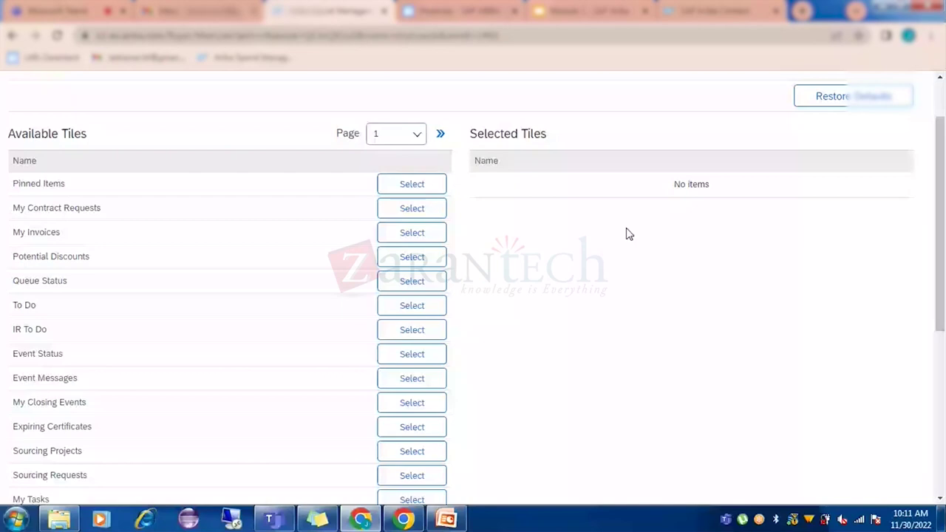
scroll(87, 253, "down", 2)
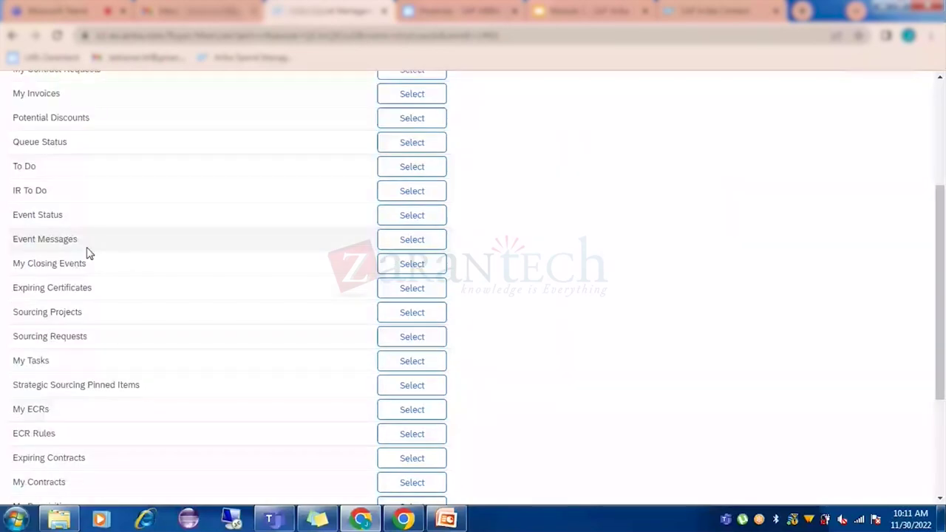
scroll(88, 254, "down", 3)
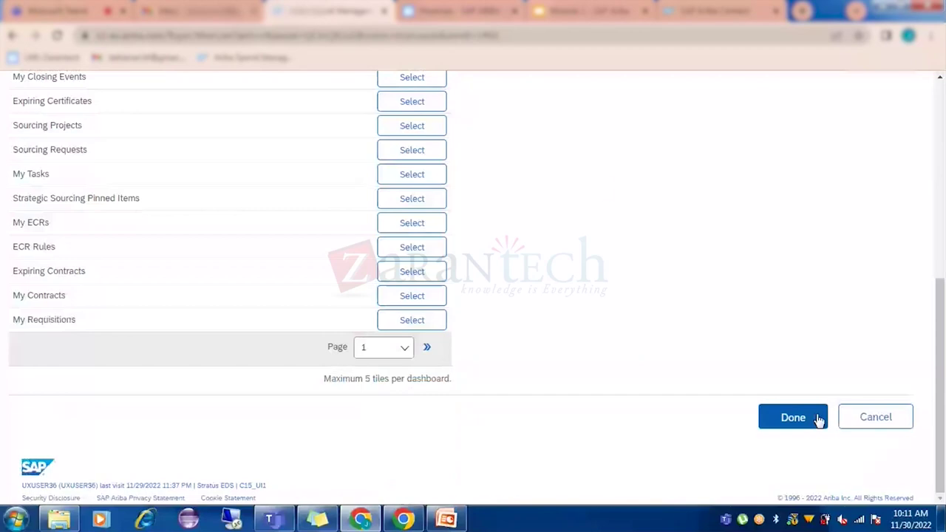
left_click(818, 420)
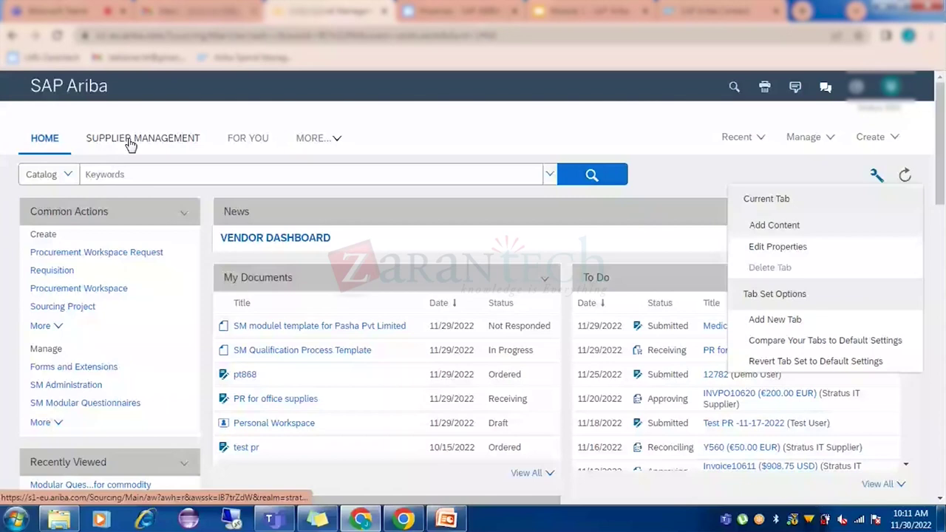
Step: Review the content items that can be added to the Home dashboard and close the Add Content list
left_click(763, 229)
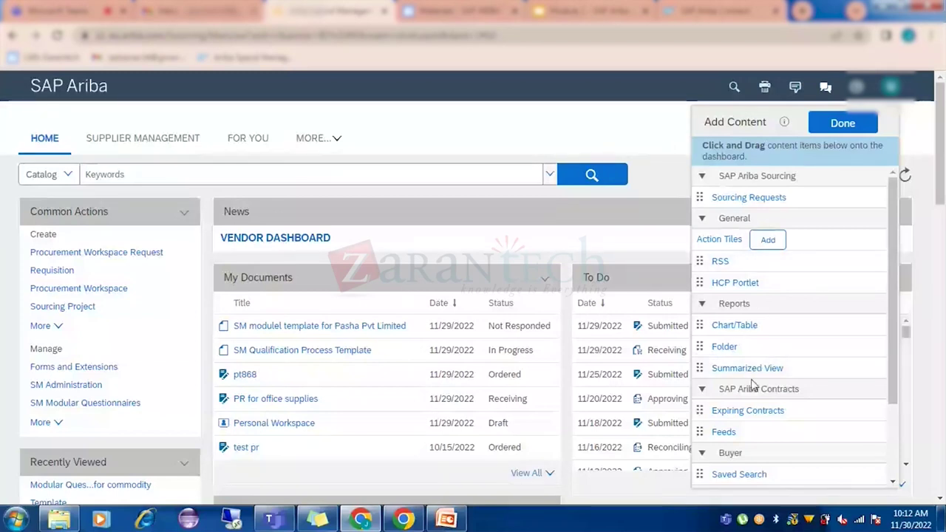
scroll(755, 391, "down", 3)
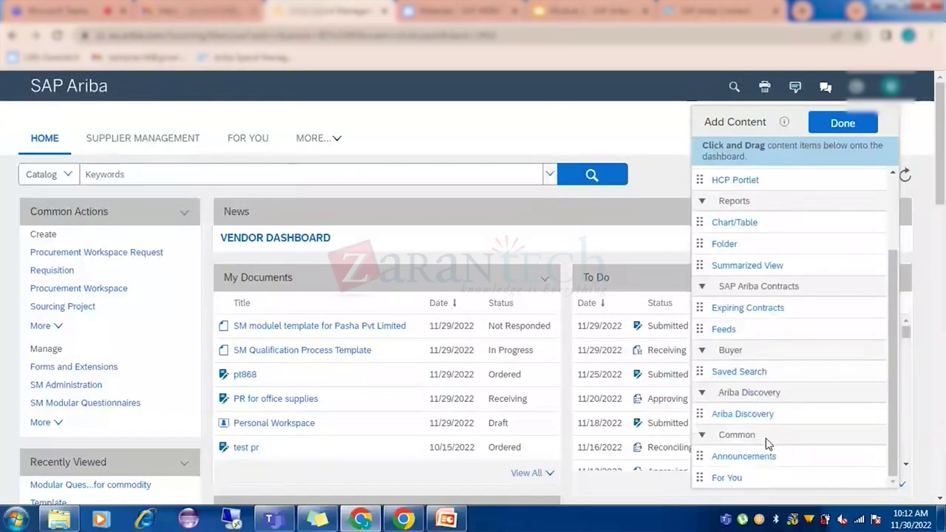
scroll(766, 442, "down", 1)
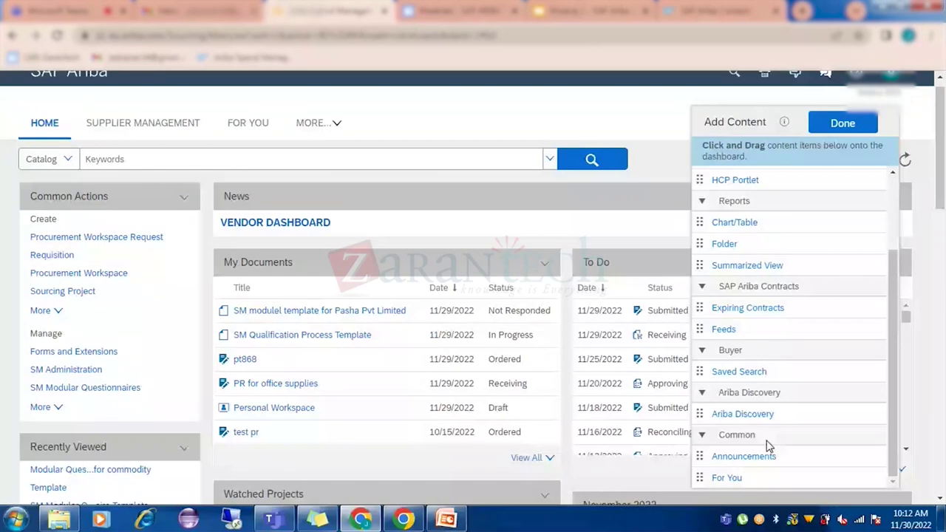
scroll(766, 442, "down", 2)
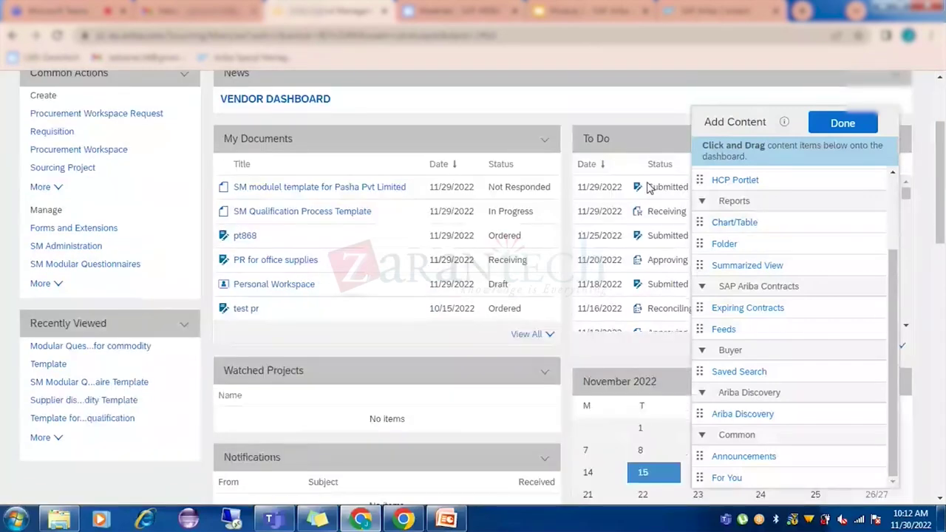
scroll(638, 281, "up", 2)
left_click(842, 123)
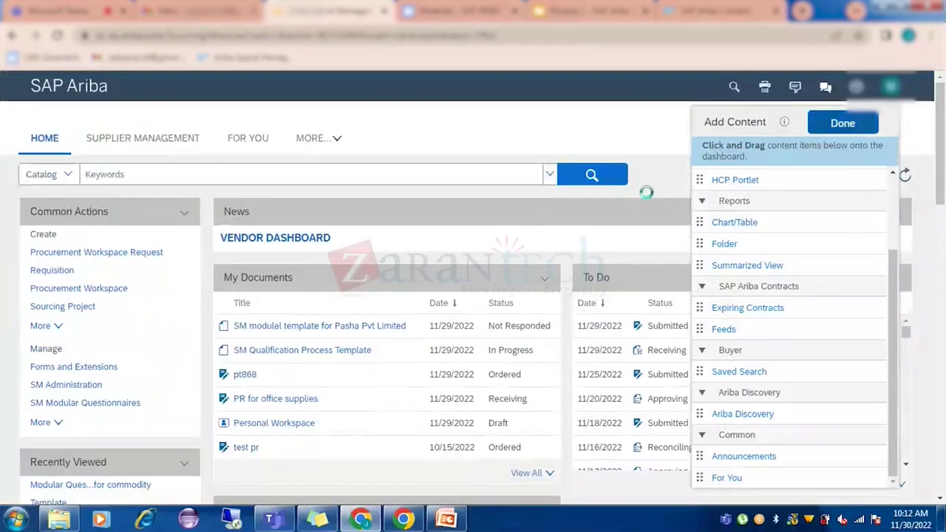
Step: Go to Core Administration, open Dashboard Templates, and start configuring version 3 of New Template
left_click(807, 138)
left_click(681, 257)
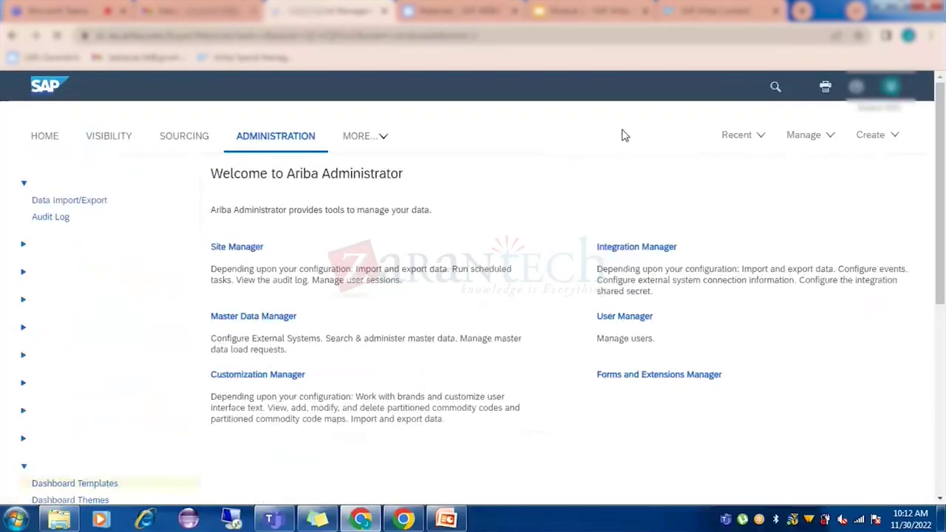
scroll(118, 399, "down", 1)
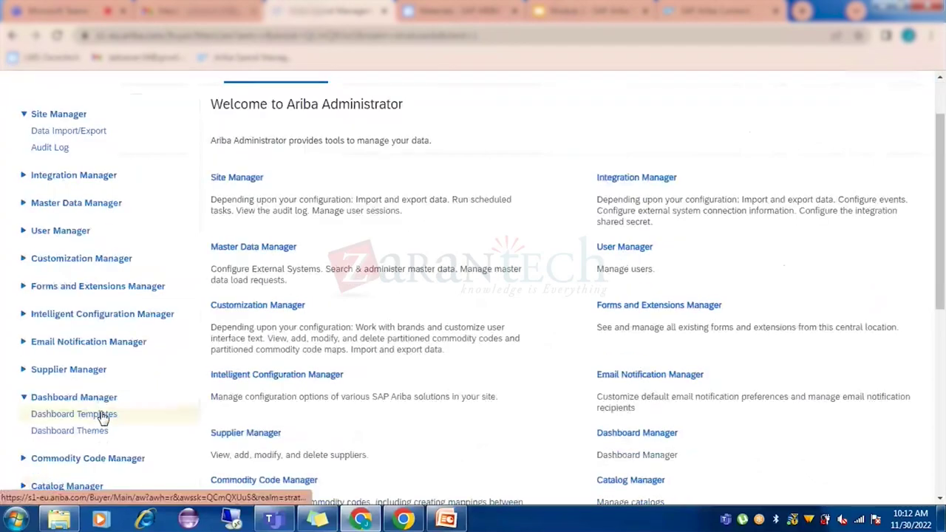
left_click(669, 177)
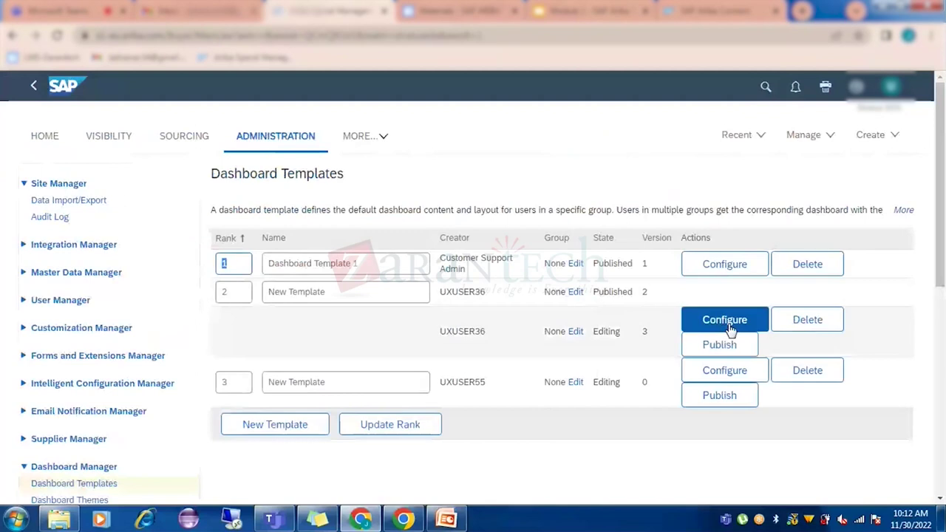
left_click(728, 325)
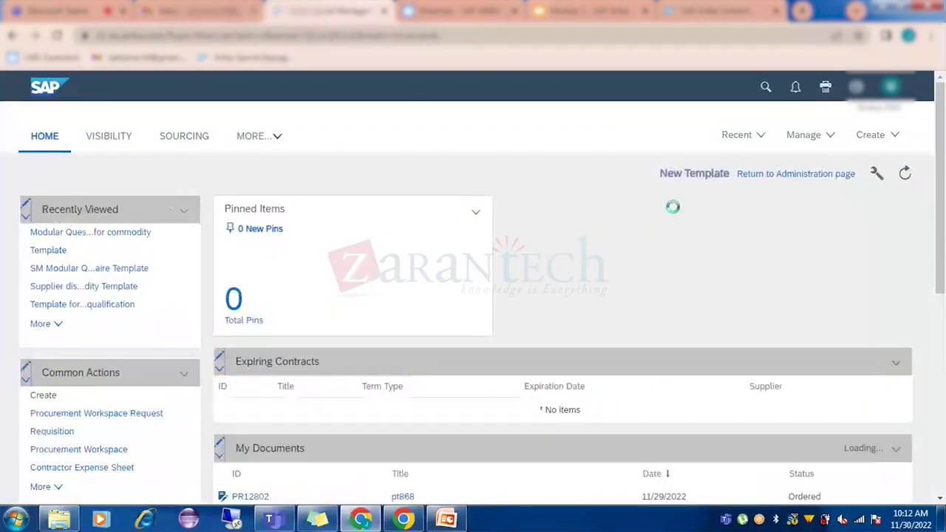
Step: Manage the template's action tiles and select Event Status, My Invoices, Sourcing Projects, My Tasks and Expiring Contracts
left_click(477, 216)
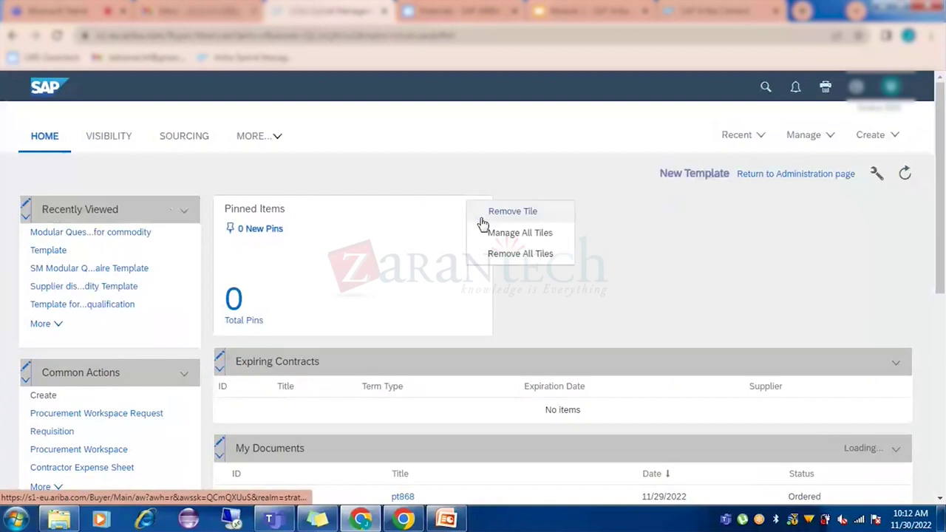
left_click(509, 233)
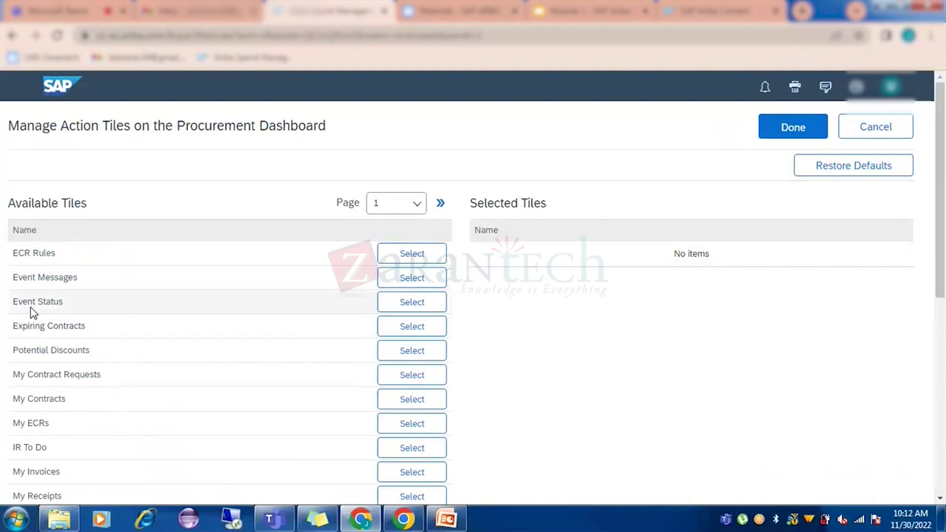
left_click(394, 311)
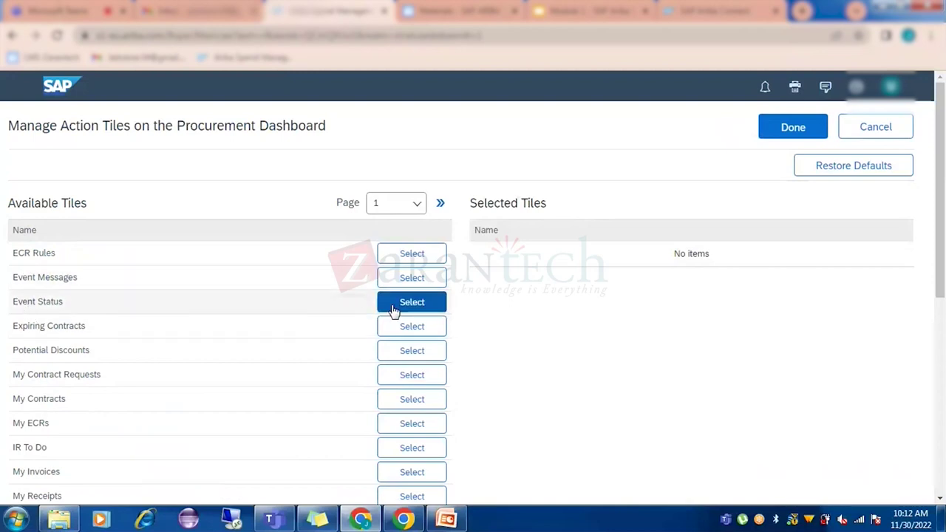
scroll(517, 318, "down", 2)
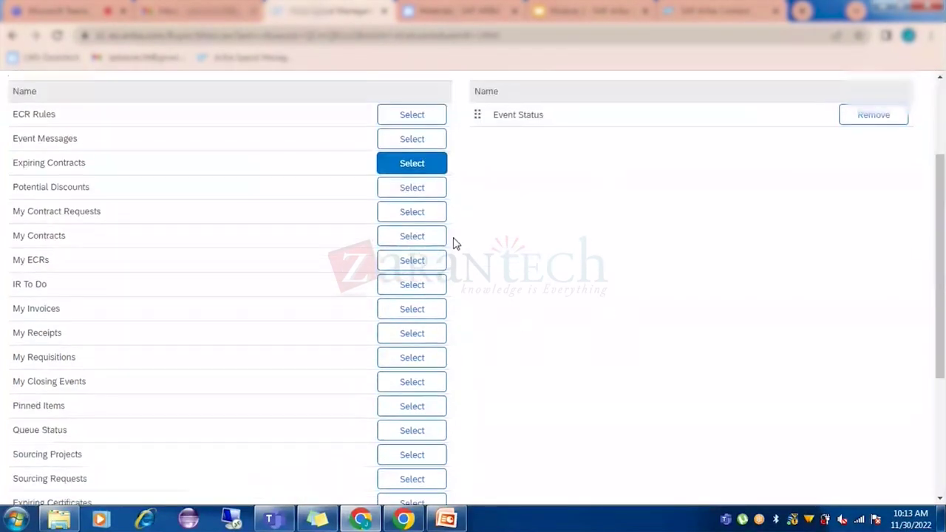
left_click(412, 310)
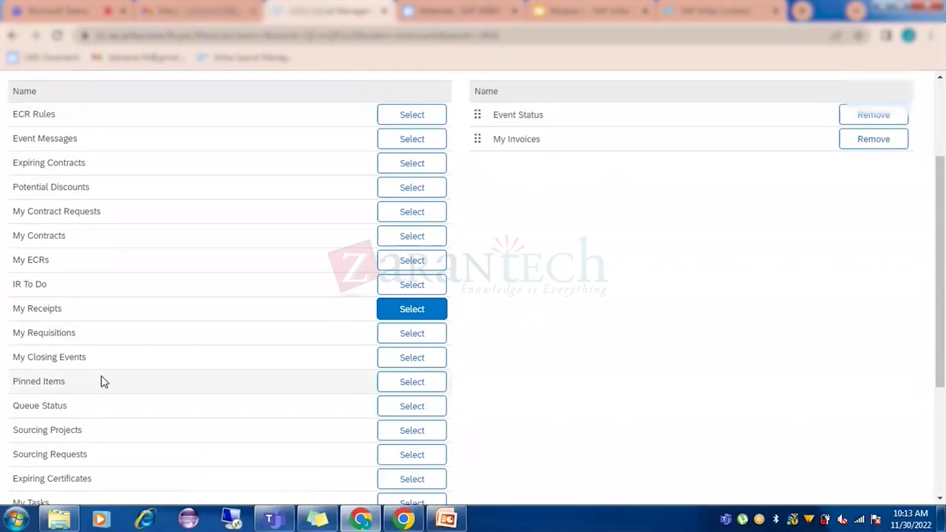
scroll(104, 381, "down", 1)
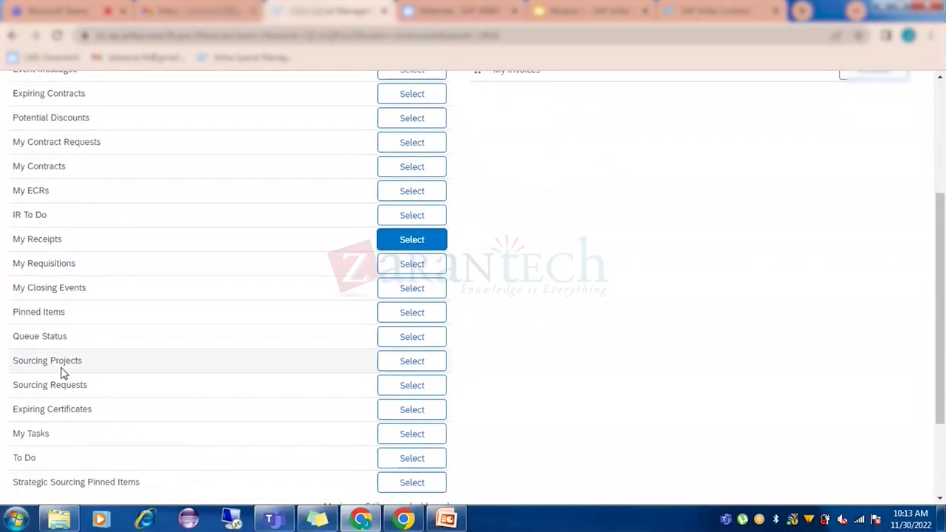
left_click(411, 360)
scroll(336, 297, "down", 1)
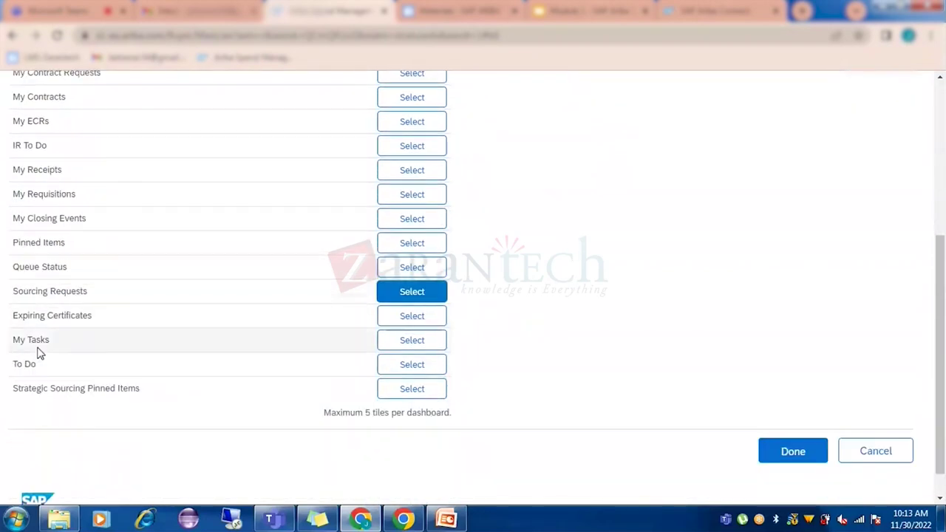
left_click(414, 344)
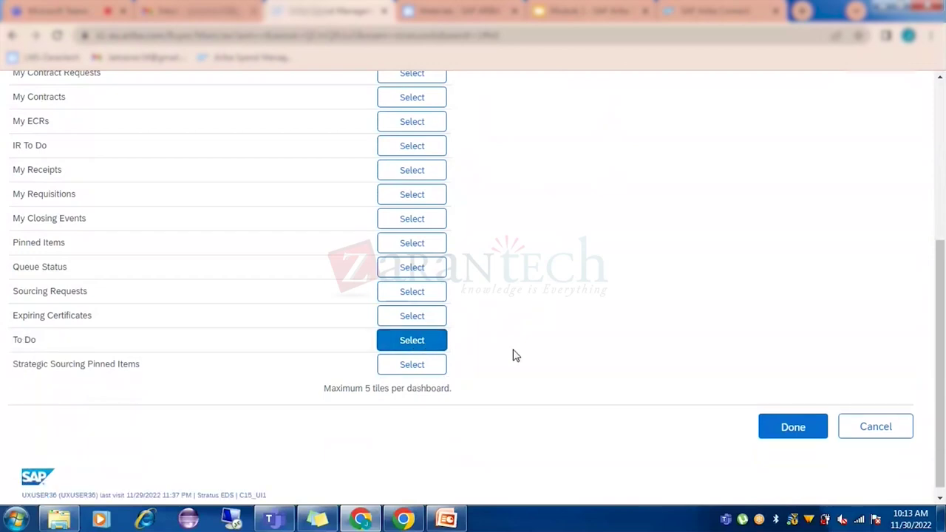
scroll(510, 325, "up", 4)
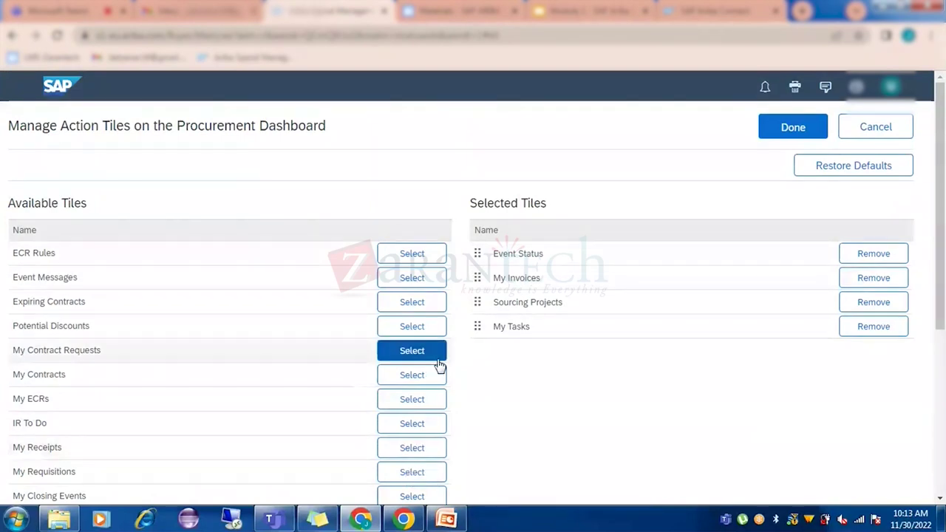
left_click(421, 304)
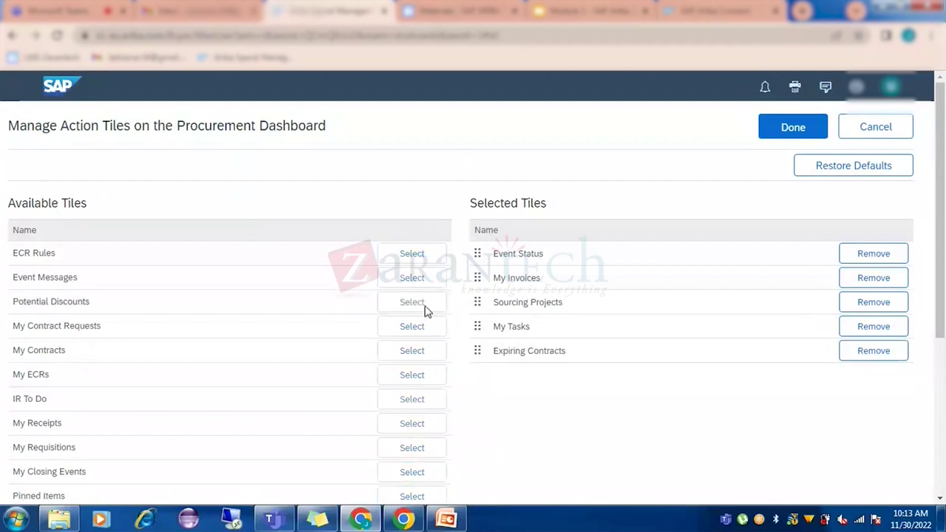
Step: Replace Expiring Contracts with Sourcing Requests in the selected action tiles and confirm the selection
scroll(417, 362, "down", 4)
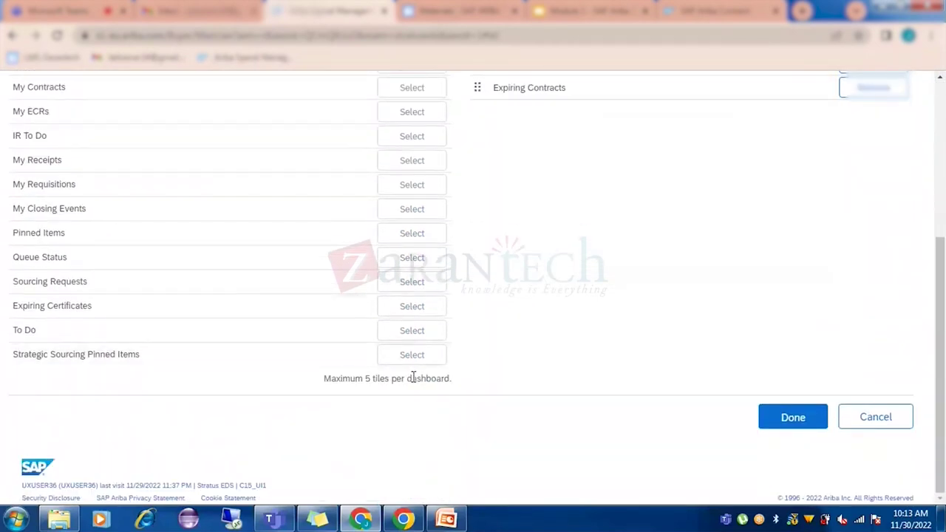
scroll(412, 377, "up", 4)
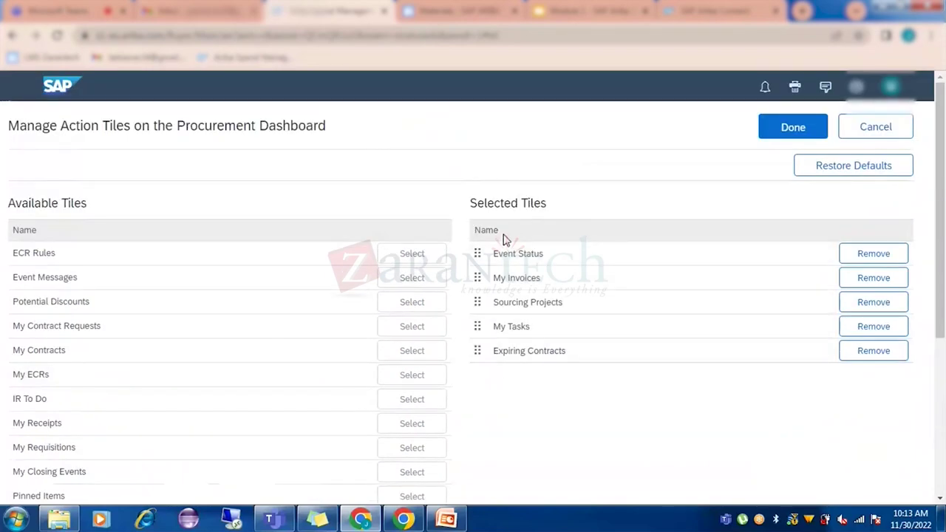
left_click(872, 353)
scroll(407, 289, "down", 1)
scroll(408, 325, "up", 1)
scroll(405, 323, "down", 2)
scroll(404, 323, "down", 1)
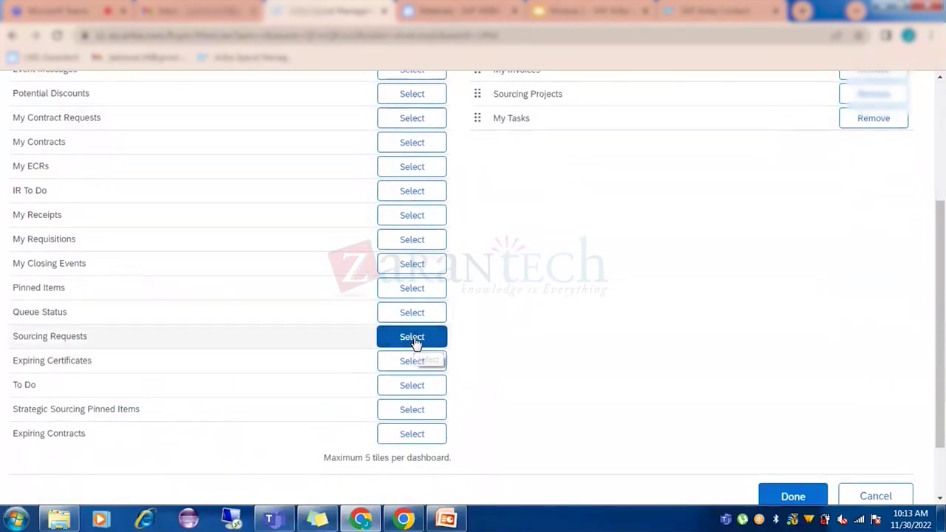
left_click(412, 337)
scroll(654, 304, "up", 2)
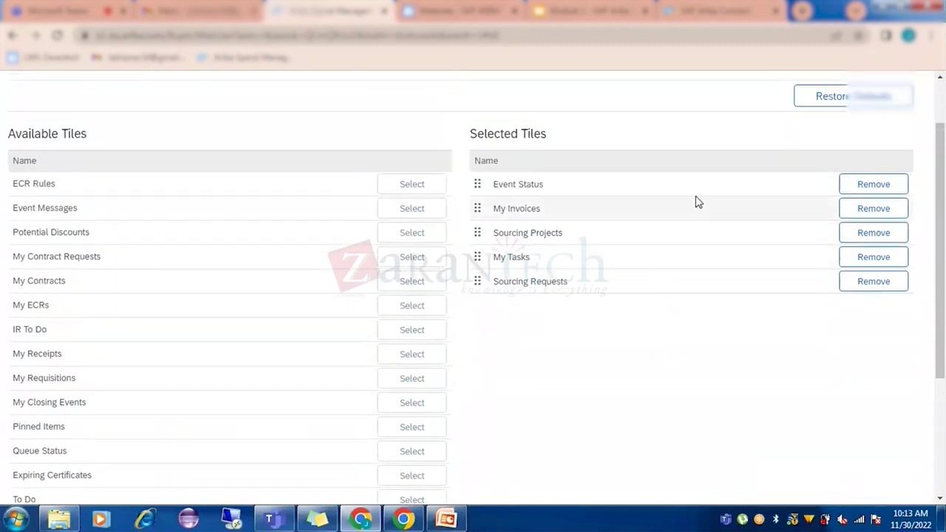
scroll(688, 348, "down", 3)
left_click(814, 419)
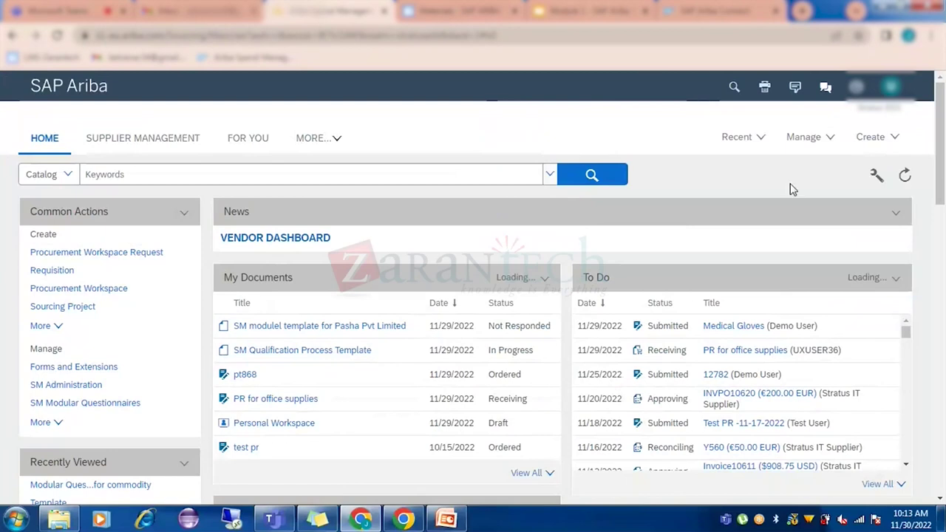
Step: Go to Core Administration, open Dashboard Templates, and reopen version 3 of New Template for configuration
left_click(812, 144)
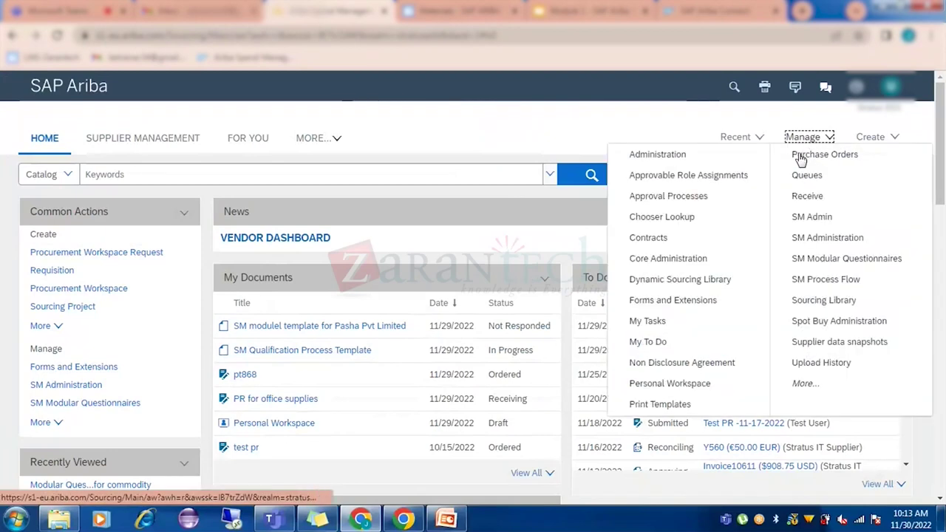
left_click(673, 267)
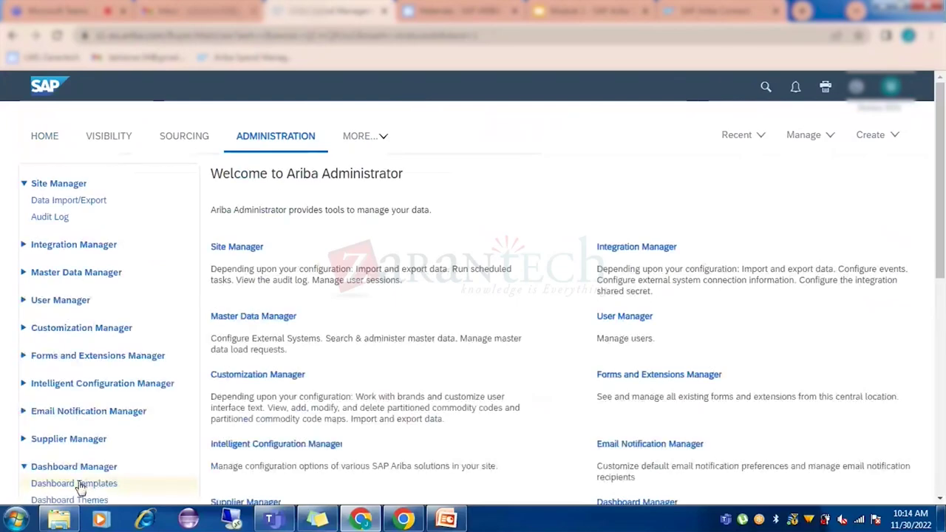
left_click(79, 484)
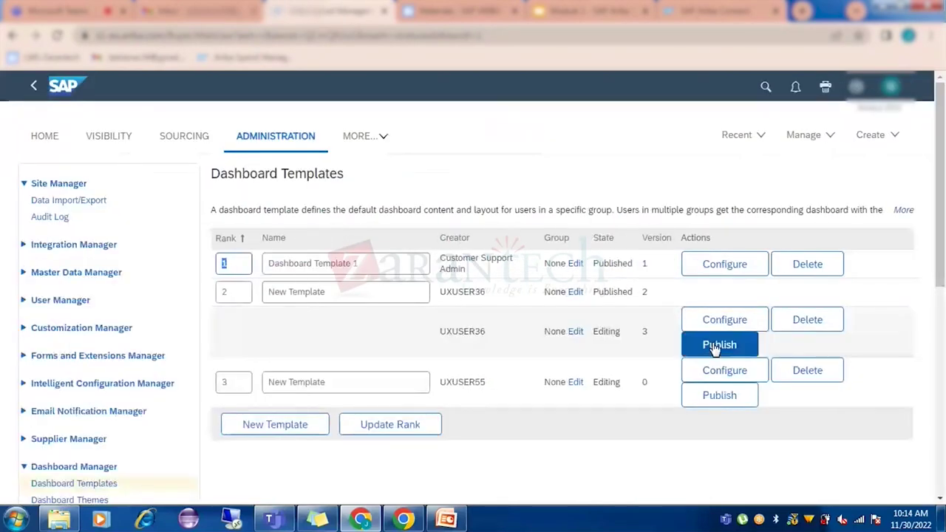
left_click(721, 322)
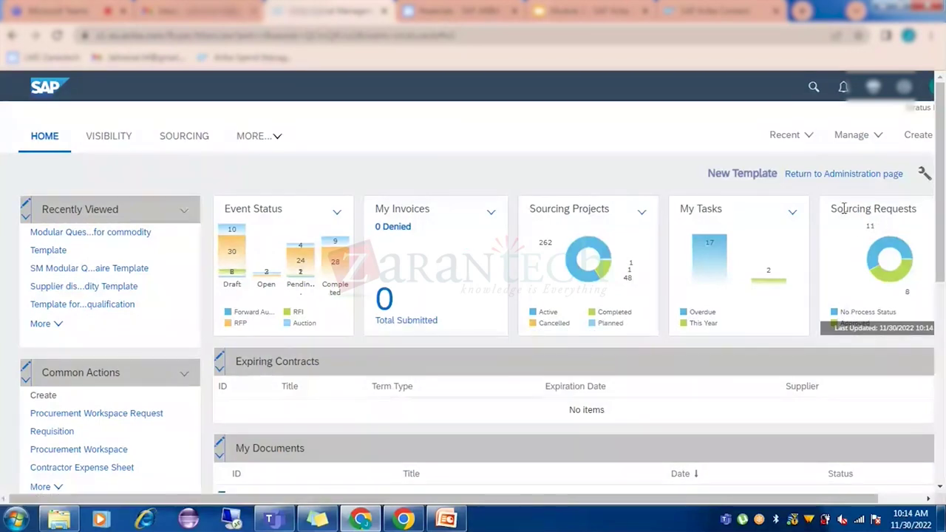
Step: Review the action tiles and content on the New Template dashboard, and return to the administration page
scroll(513, 166, "down", 2)
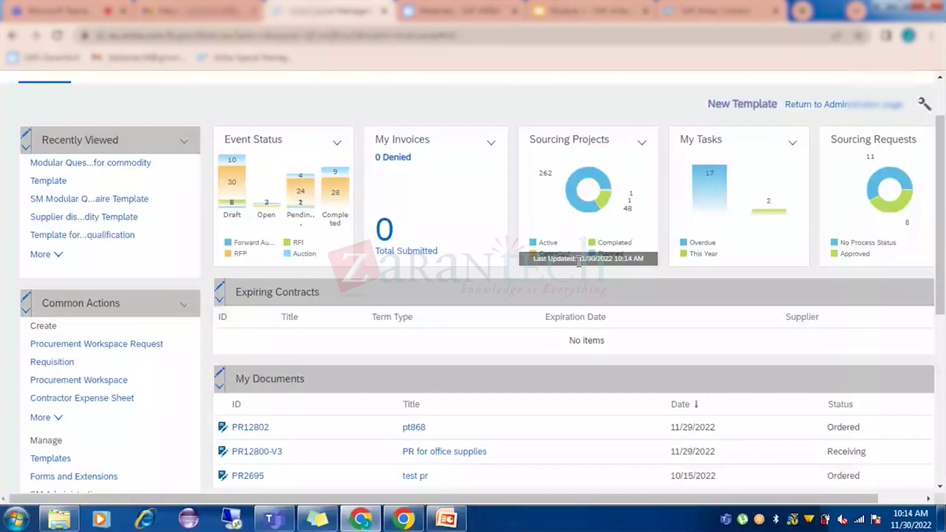
scroll(768, 255, "up", 1)
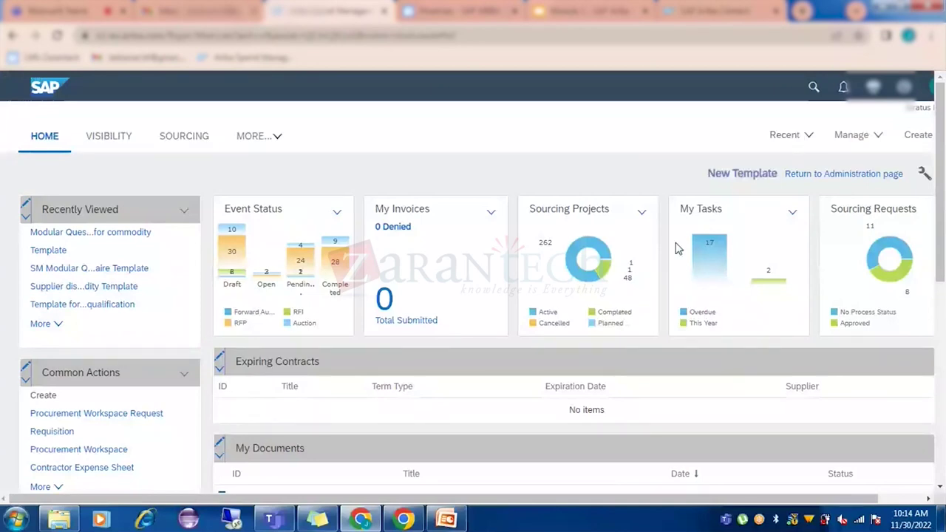
left_click(841, 180)
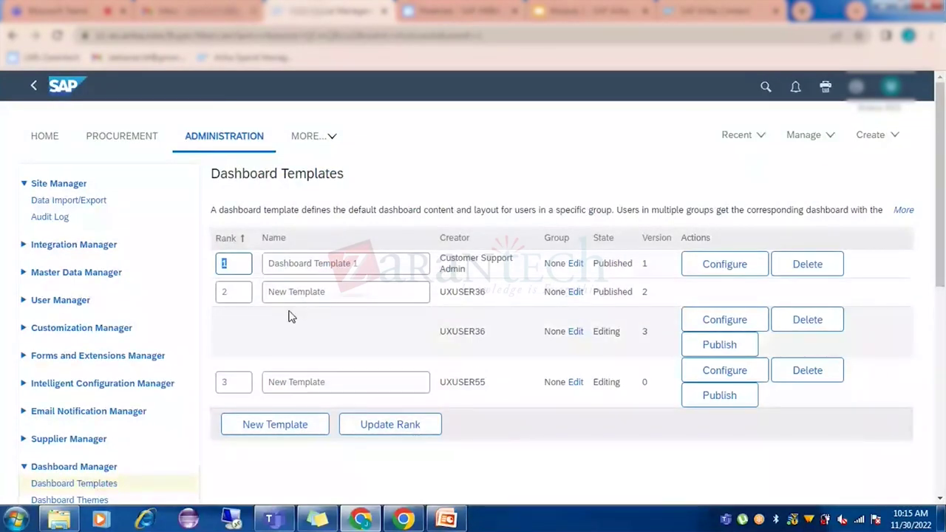
scroll(501, 207, "down", 1)
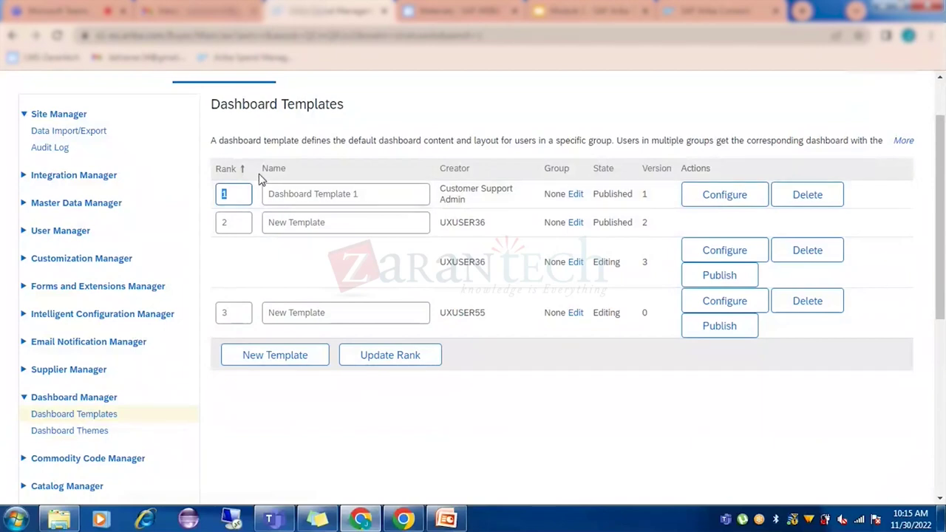
left_click(575, 195)
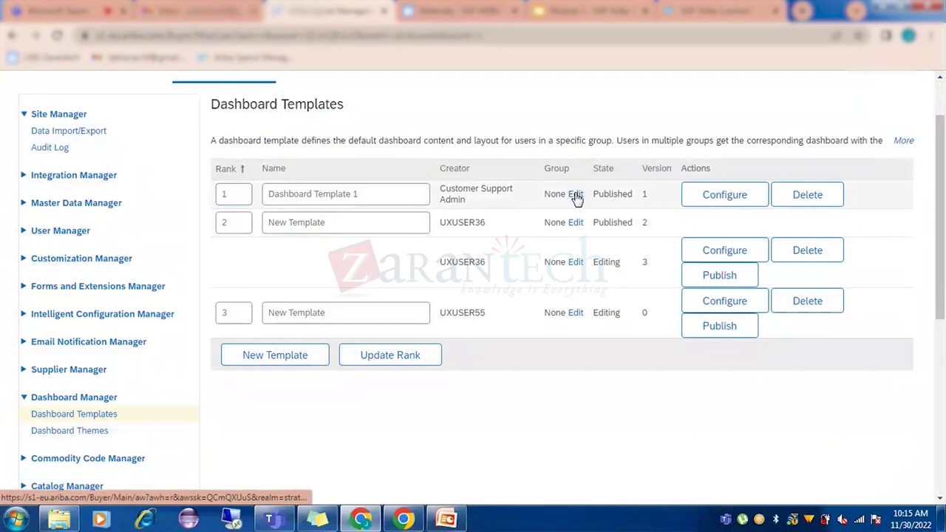
left_click(576, 195)
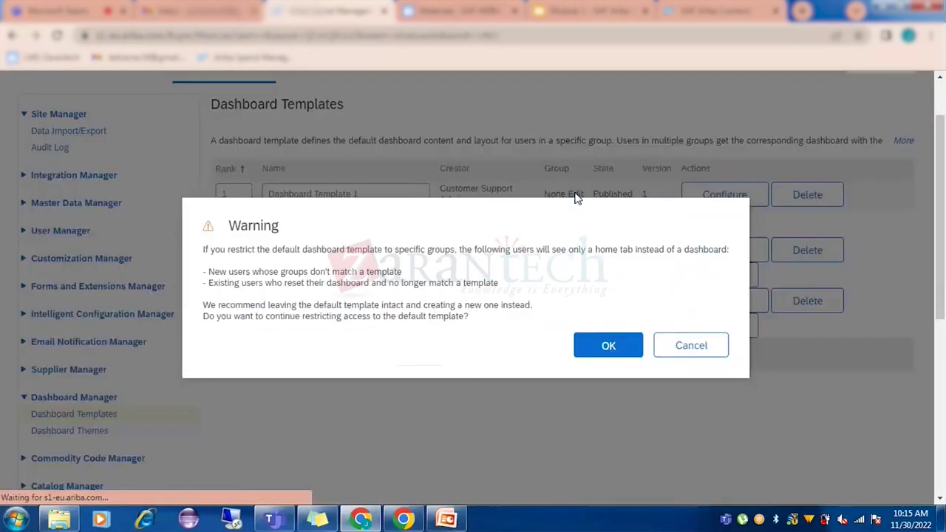
left_click(695, 344)
Step: Assign the Asset Manager group to version 3 of New Template
left_click(576, 263)
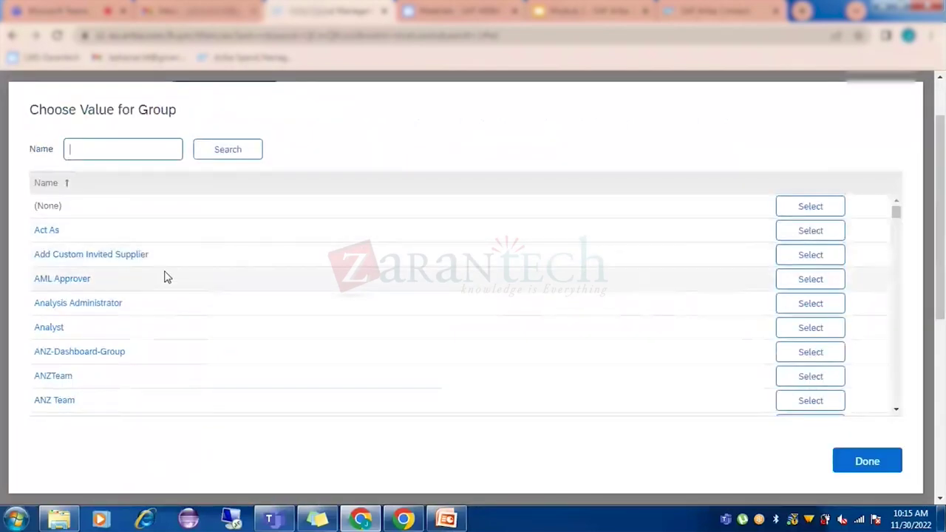
scroll(165, 276, "down", 2)
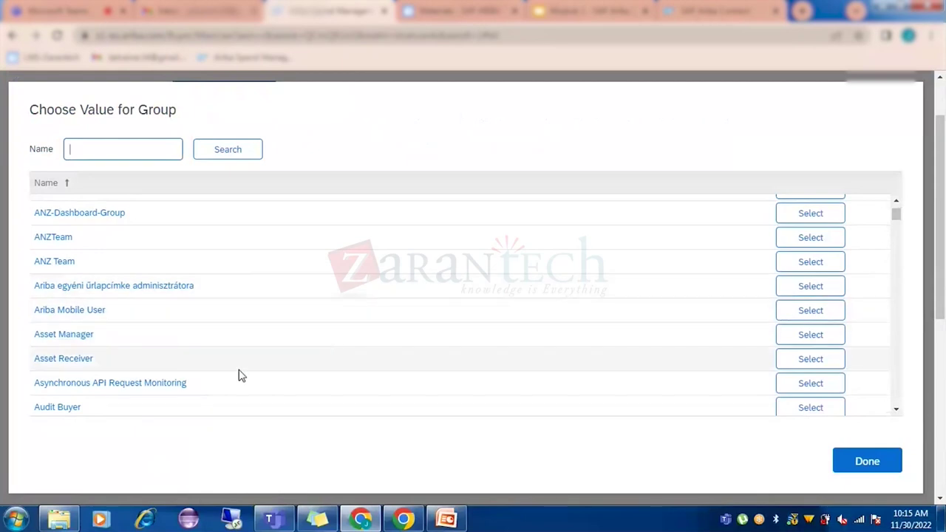
scroll(237, 362, "down", 3)
scroll(222, 351, "up", 3)
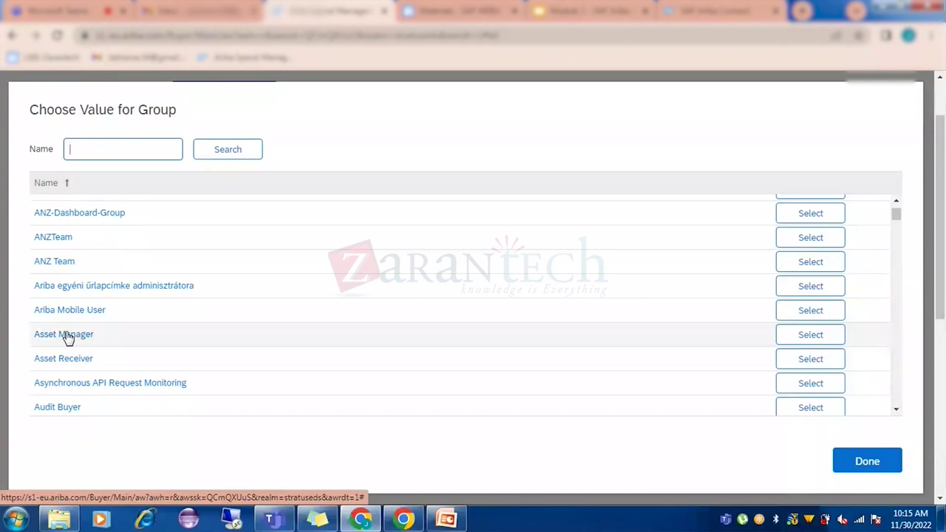
left_click(788, 341)
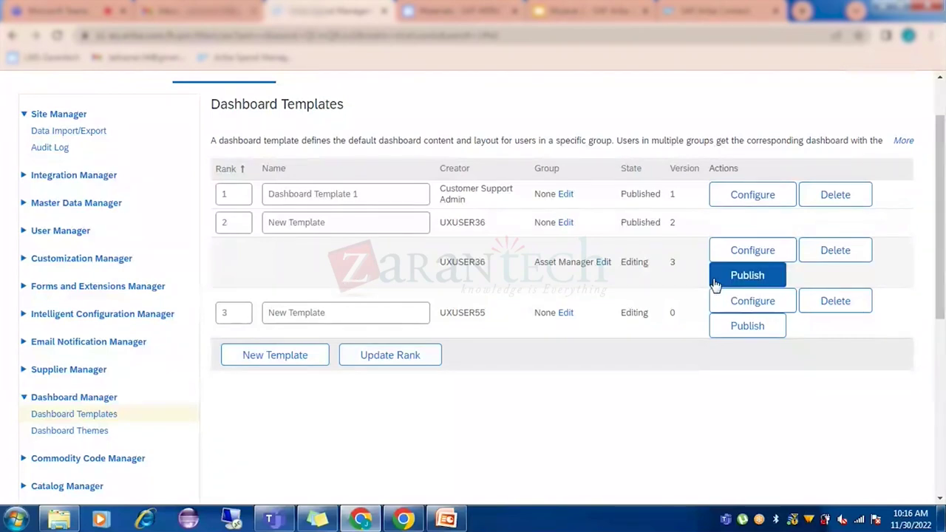
Step: Return to the Home dashboard and view the To Do item's options and the dashboard's tab configuration options
scroll(545, 354, "up", 1)
left_click(64, 90)
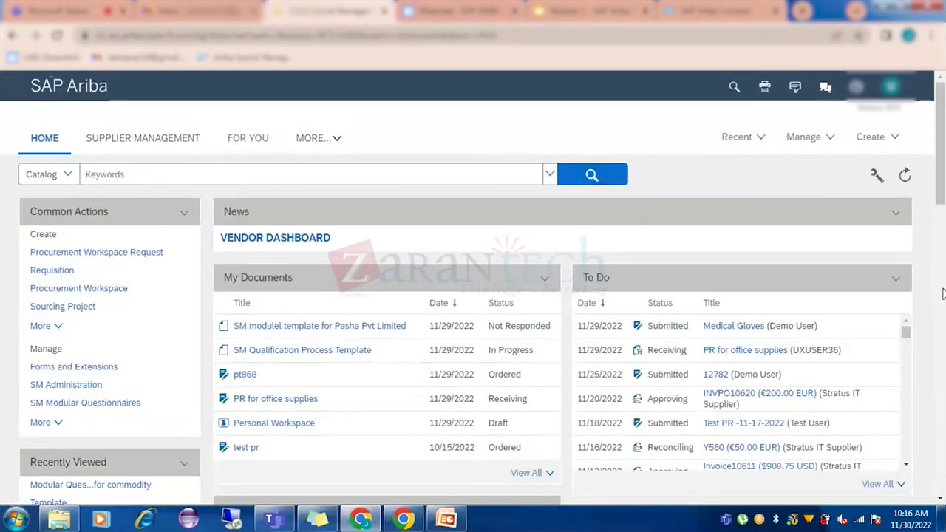
left_click(895, 279)
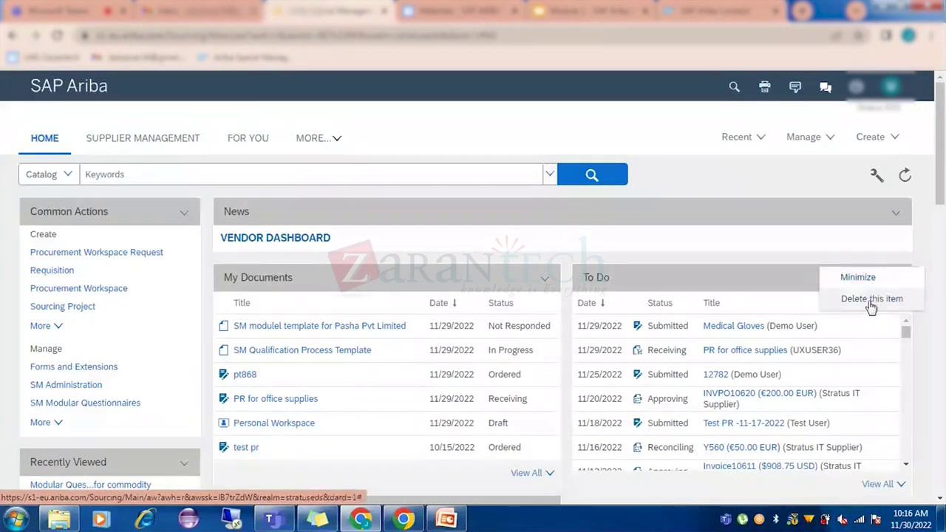
left_click(800, 184)
left_click(875, 176)
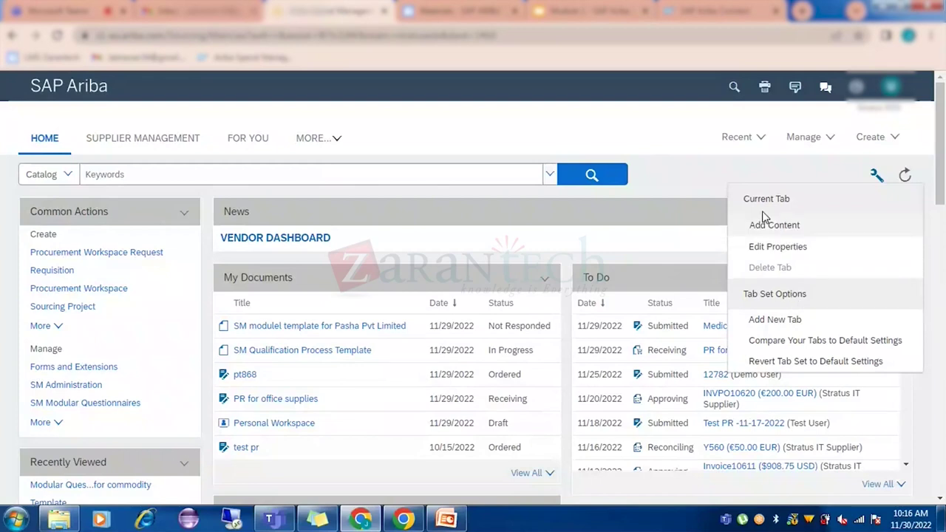
left_click(701, 198)
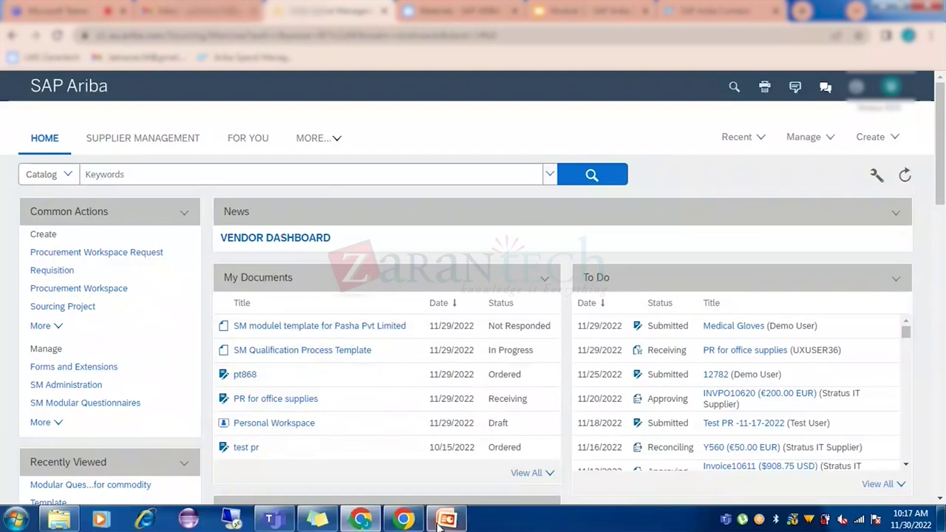
Step: Go to Core Administration and review the list of Dashboard Templates
left_click(803, 137)
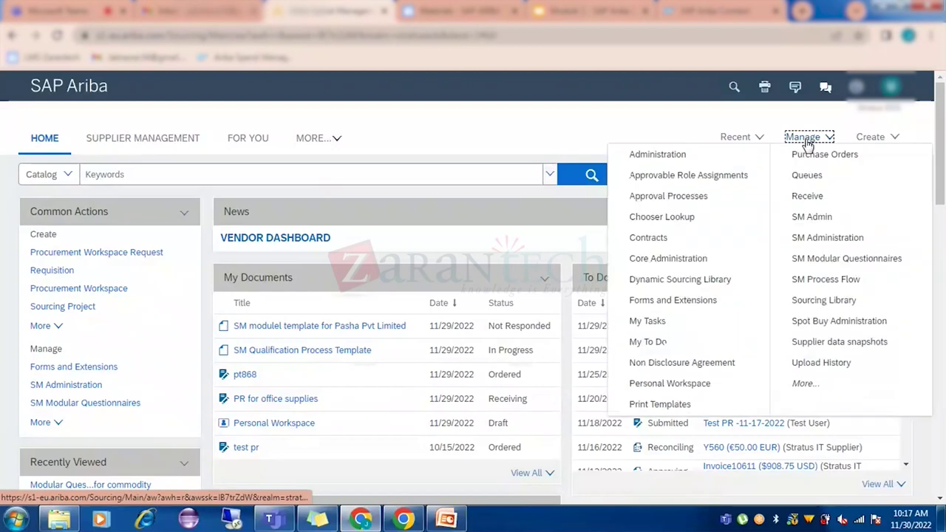
left_click(686, 266)
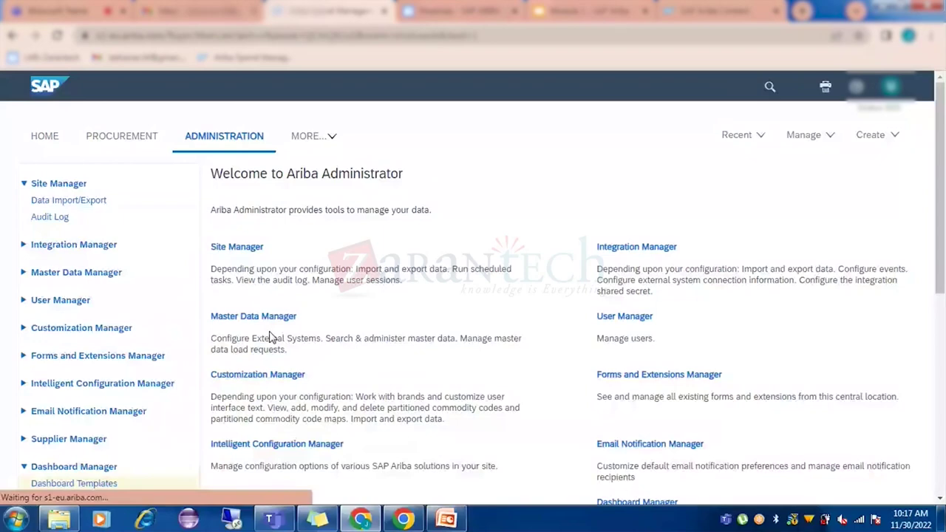
left_click(303, 375)
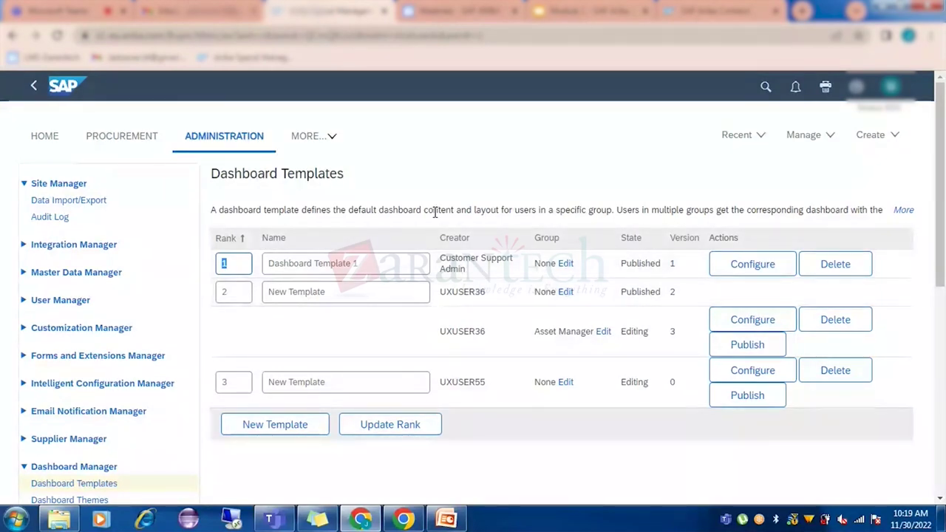
scroll(328, 428, "down", 1)
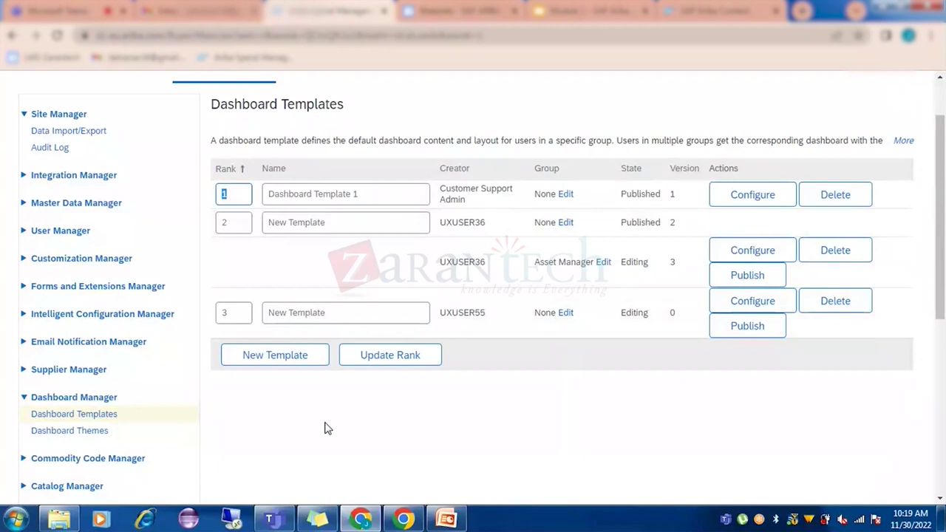
Step: Set the dashboard theme to Light Theme in Dashboard Themes and save it
left_click(85, 432)
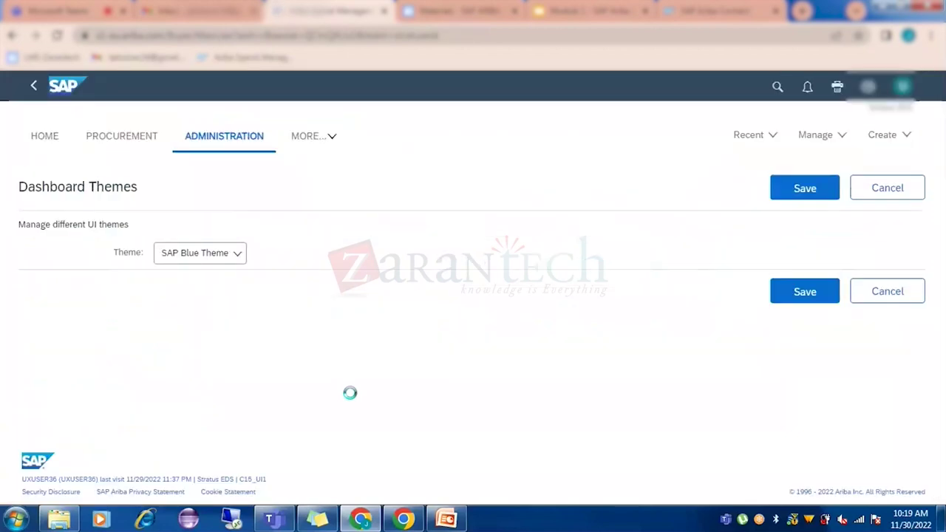
left_click(238, 253)
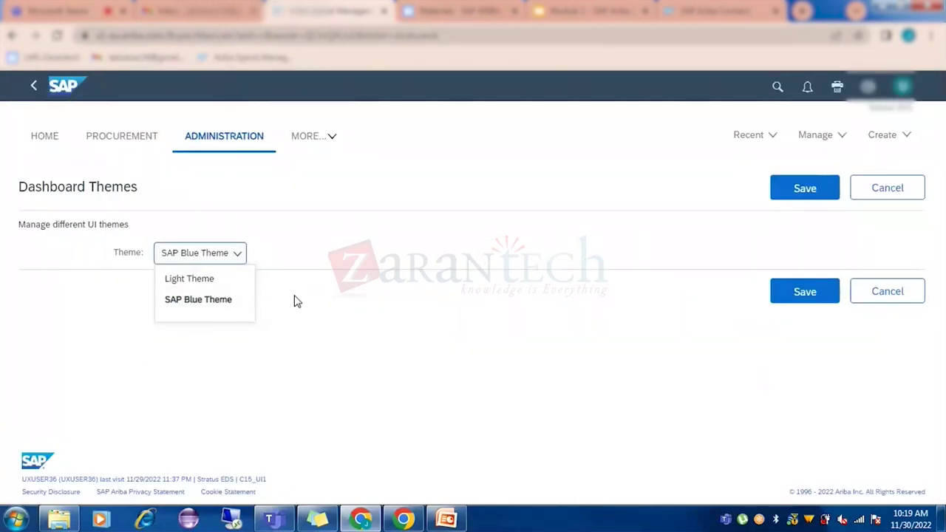
left_click(330, 272)
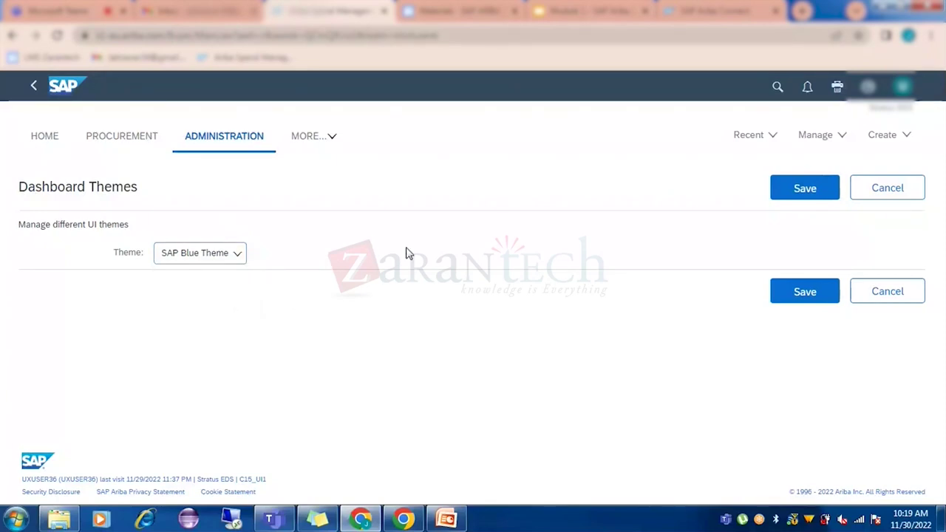
left_click(229, 252)
left_click(190, 278)
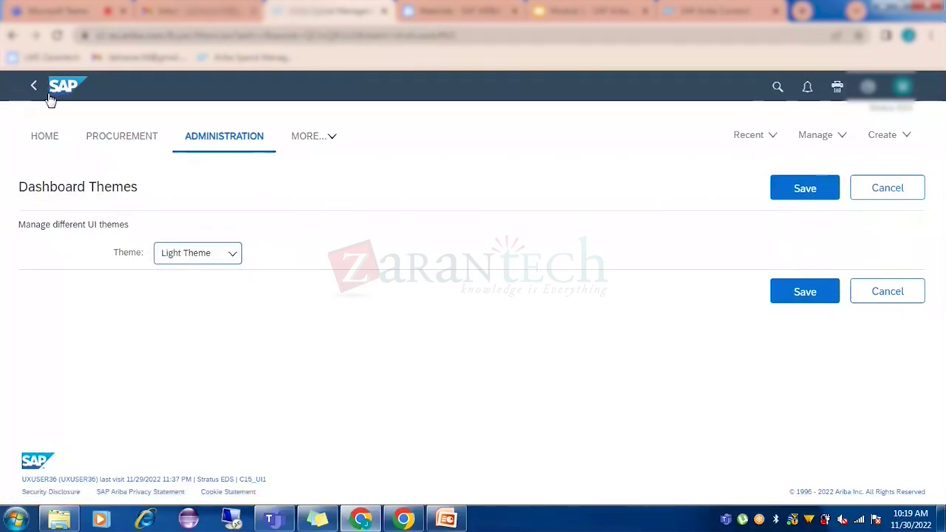
left_click(785, 194)
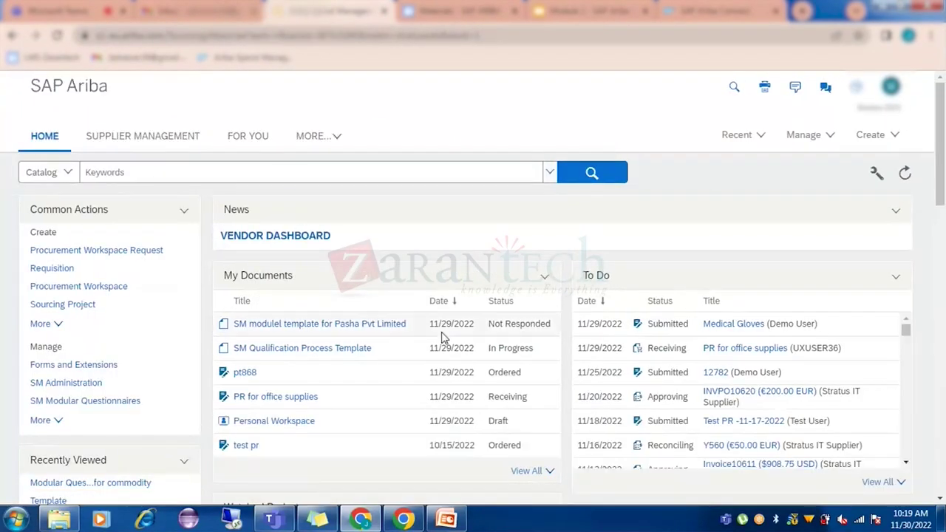
Step: Set the dashboard theme back to SAP Blue Theme in Core Administration, save it, and return to the Home dashboard
left_click(809, 136)
left_click(711, 258)
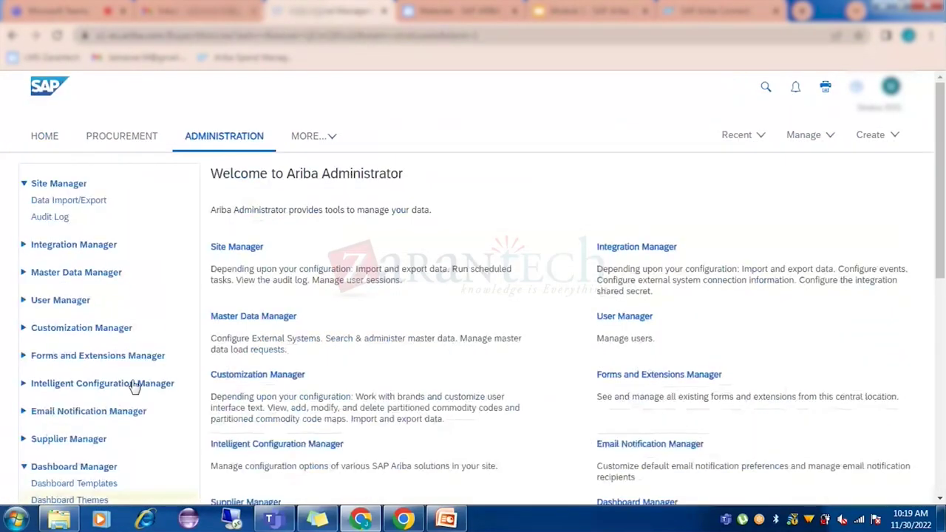
scroll(133, 387, "down", 2)
left_click(96, 428)
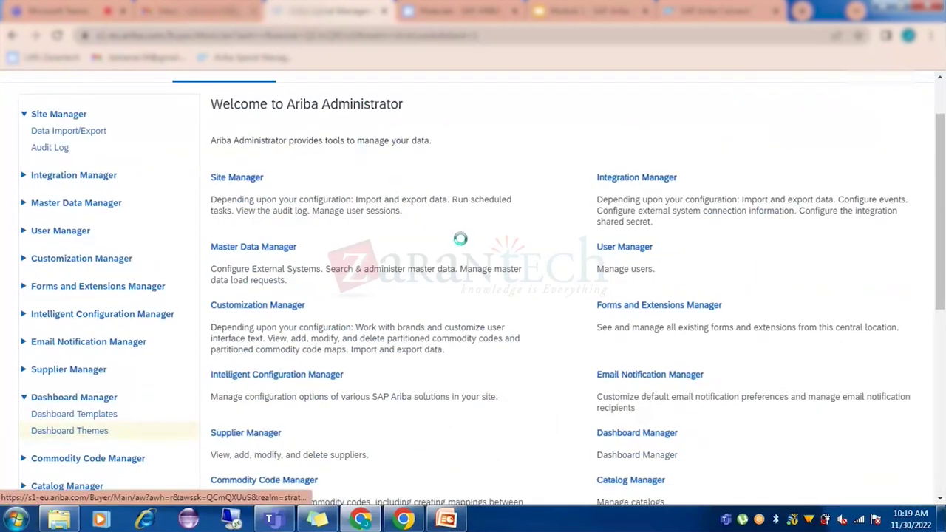
left_click(229, 253)
left_click(211, 297)
left_click(774, 198)
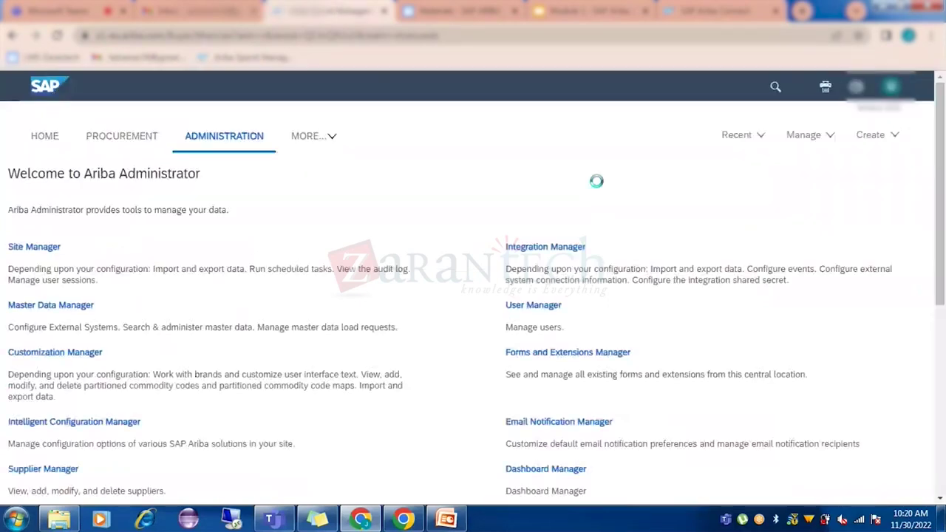
left_click(44, 136)
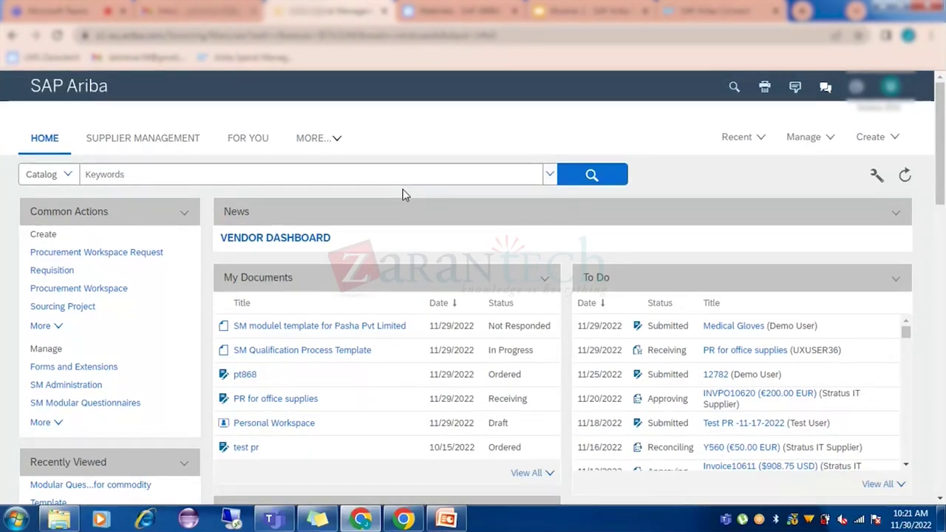
Step: Go to Core Administration and list all active groups in the User Manager's Groups page
left_click(809, 137)
left_click(684, 266)
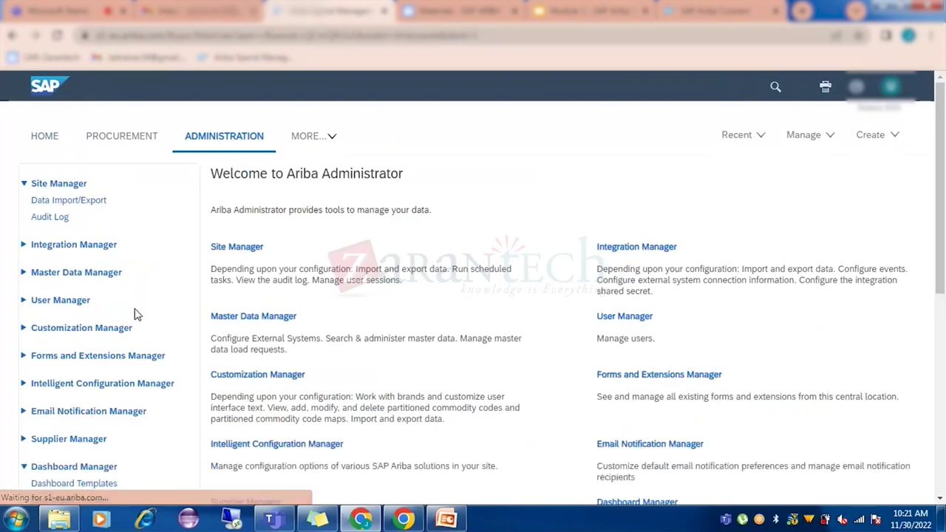
left_click(24, 303)
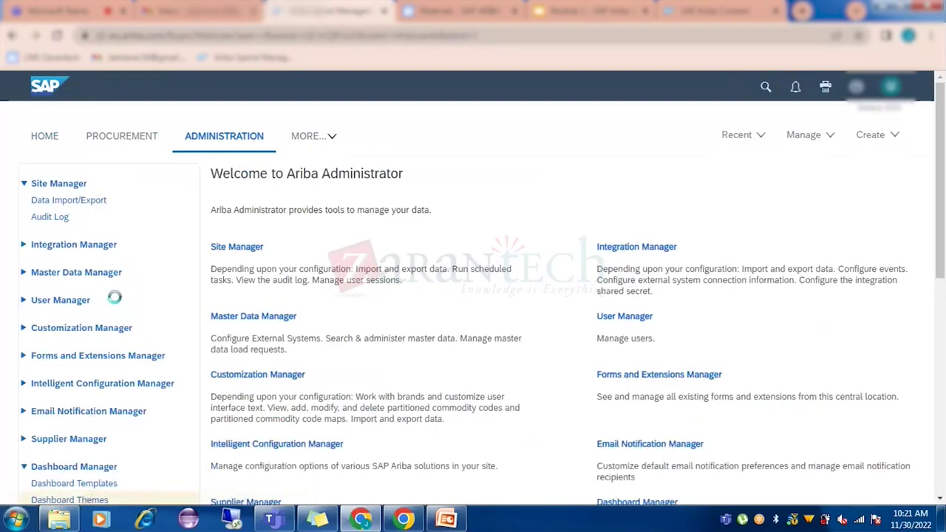
left_click(52, 355)
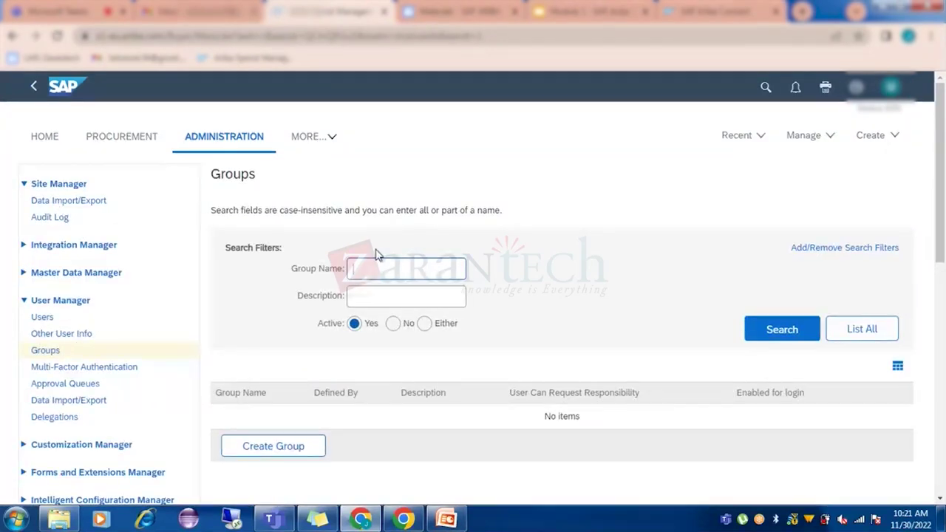
left_click(862, 334)
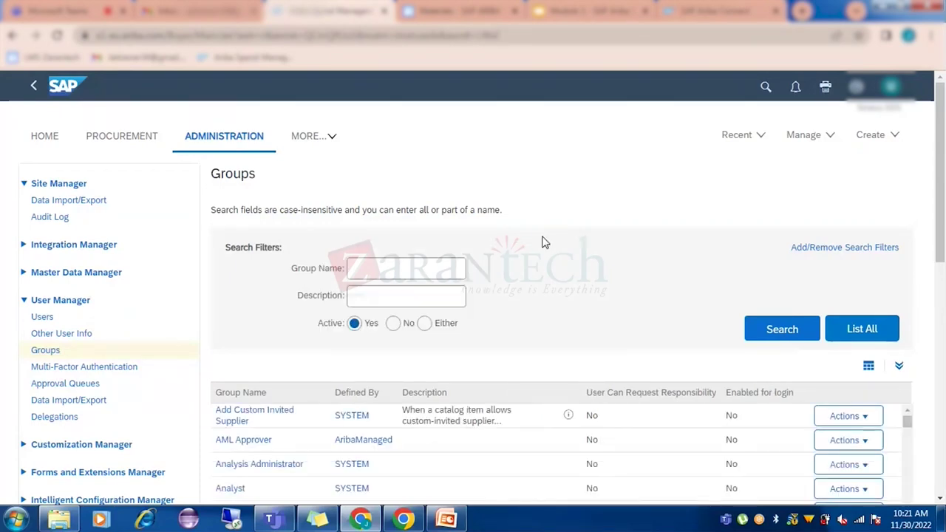
Step: Expand the groups table and examine the available group names and their descriptions
scroll(542, 321, "down", 3)
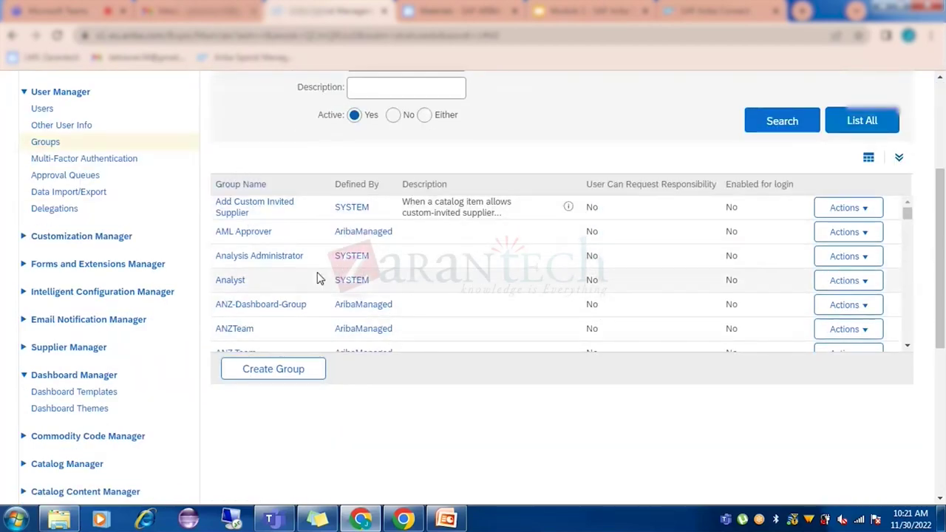
left_click(898, 157)
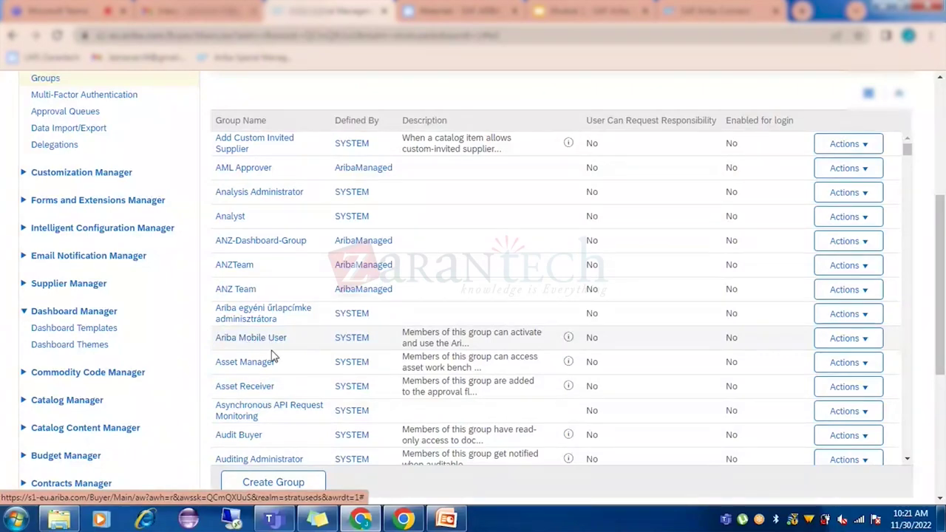
scroll(287, 370, "down", 3)
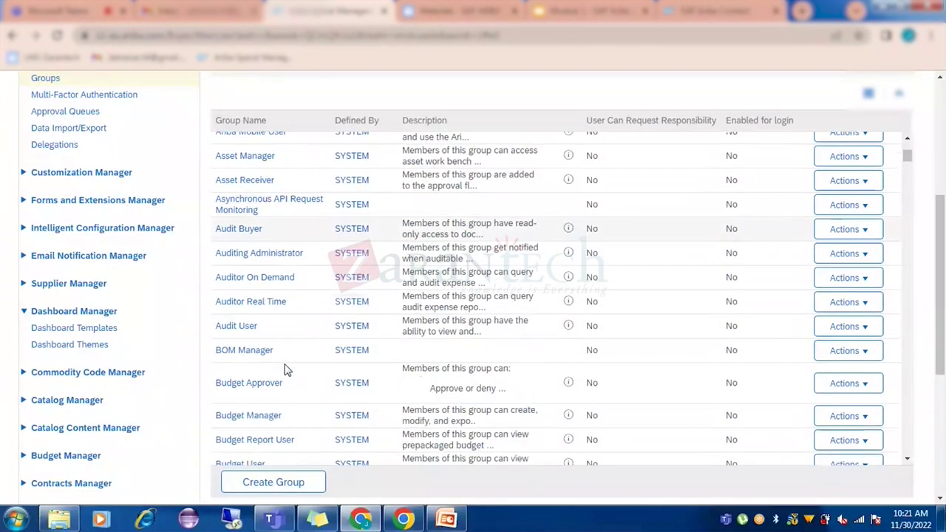
scroll(291, 355, "down", 1)
scroll(294, 338, "down", 1)
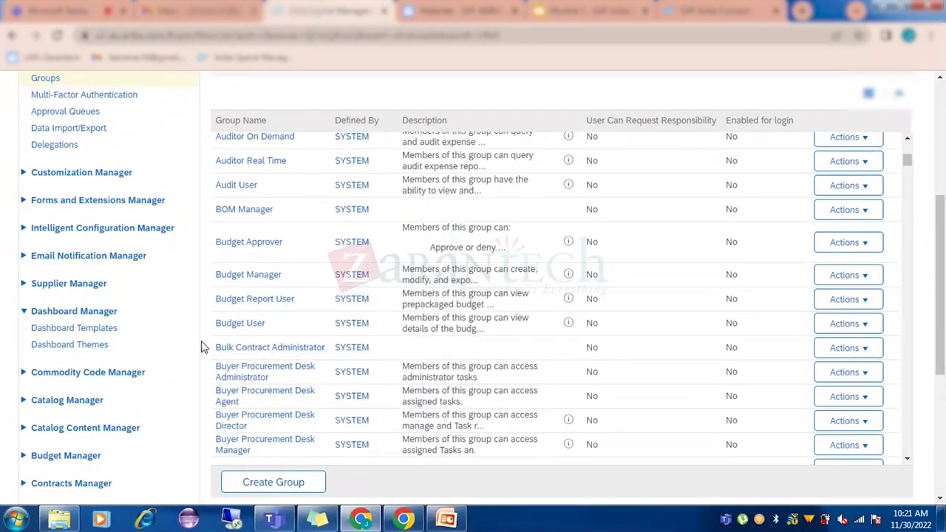
scroll(525, 388, "up", 3)
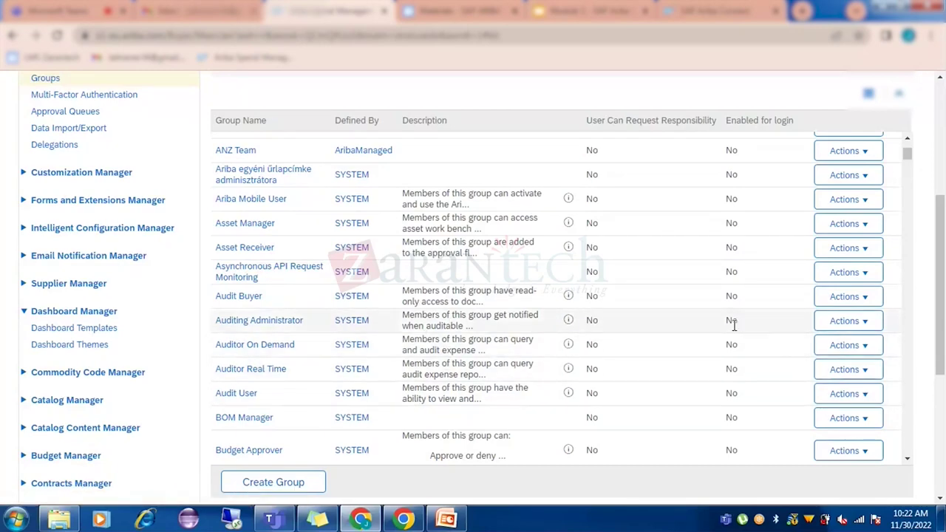
scroll(943, 185, "up", 4)
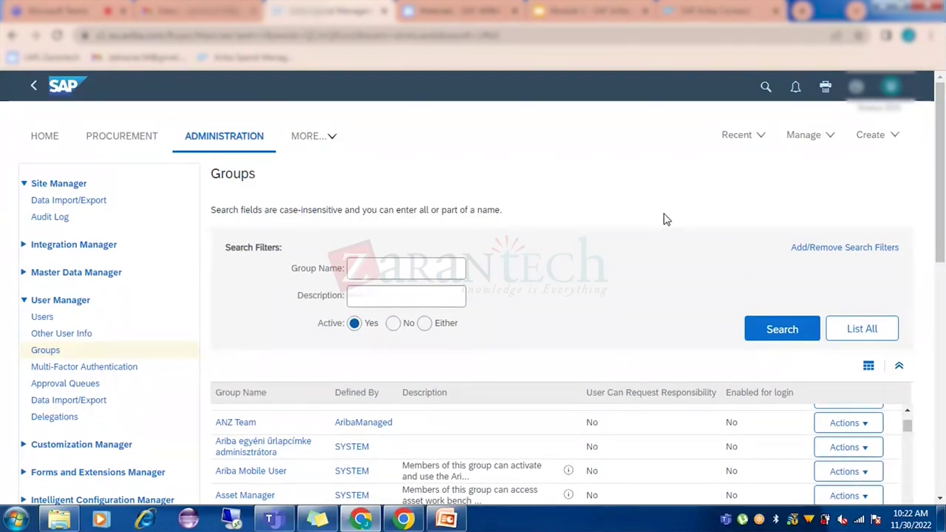
Step: Go through the Home dashboard to Core Administration's Dashboard Templates and open version 3 of New Template for configuration
left_click(44, 136)
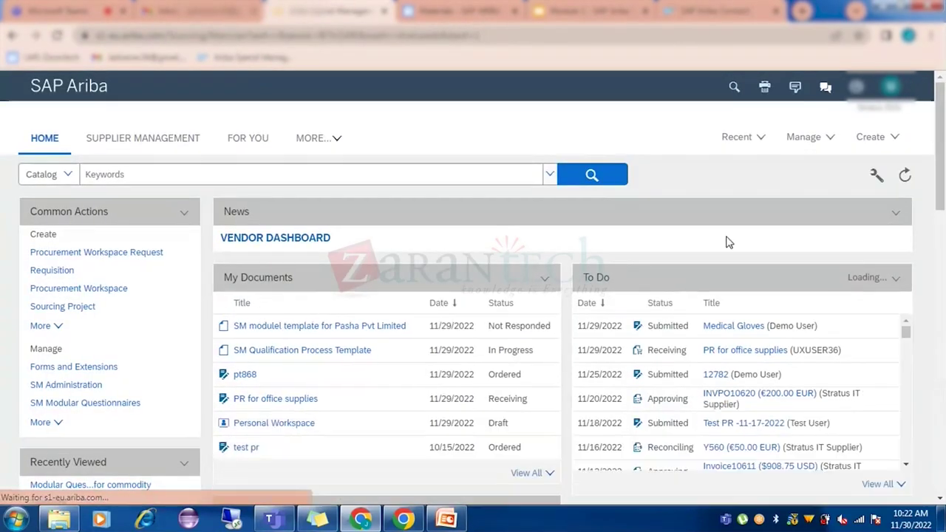
left_click(807, 137)
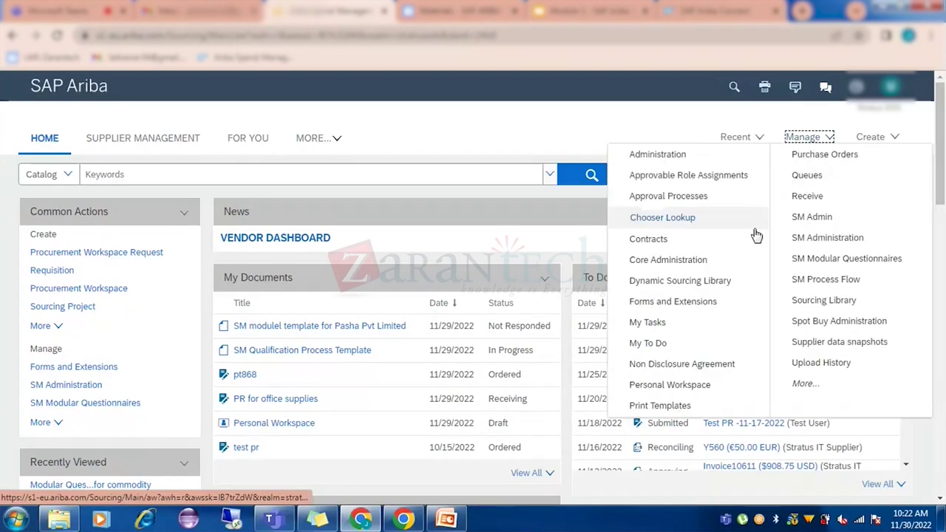
left_click(669, 261)
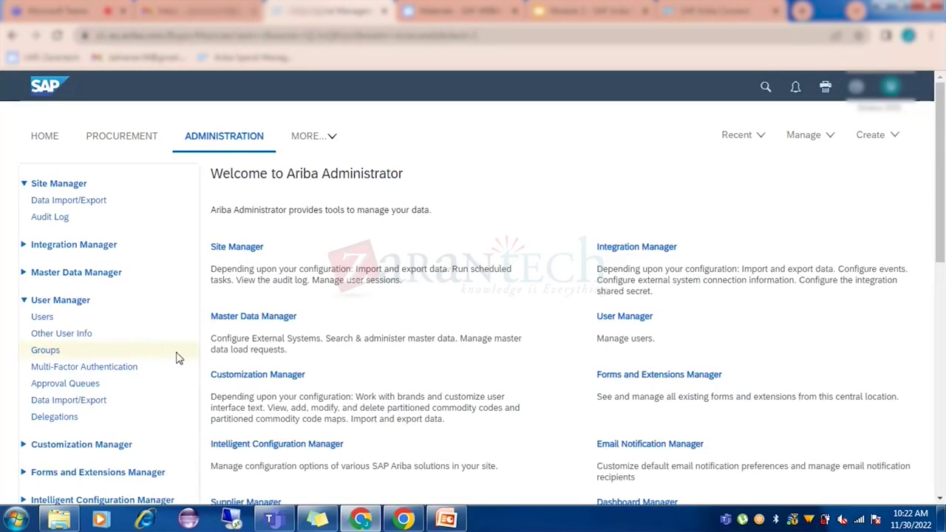
scroll(177, 358, "down", 1)
scroll(177, 358, "down", 2)
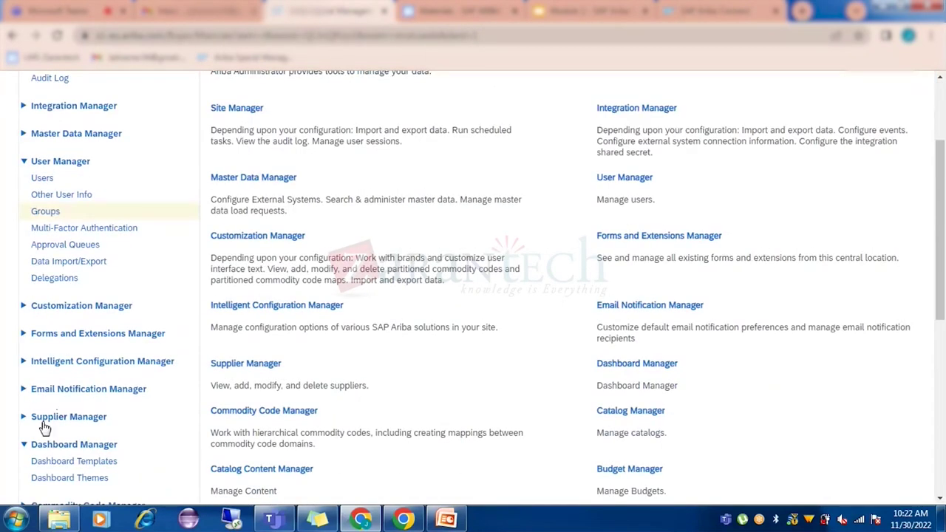
left_click(88, 461)
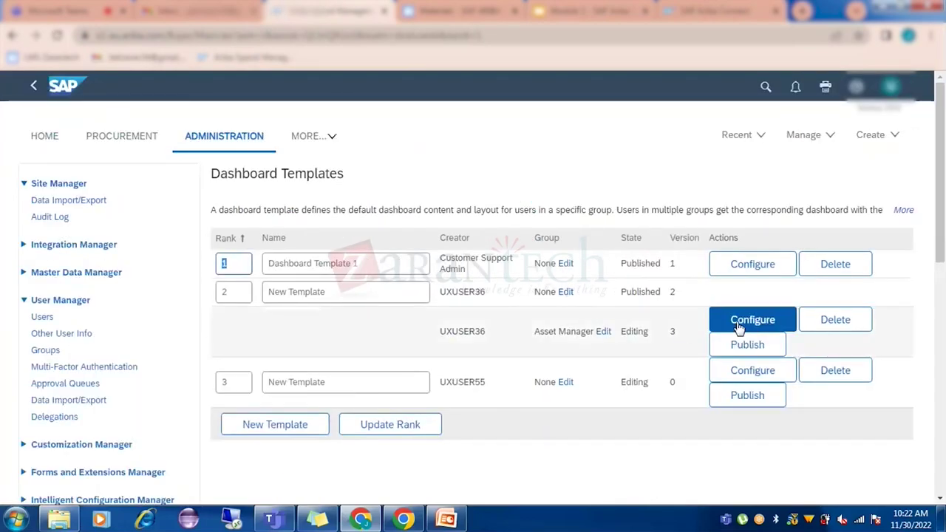
left_click(739, 323)
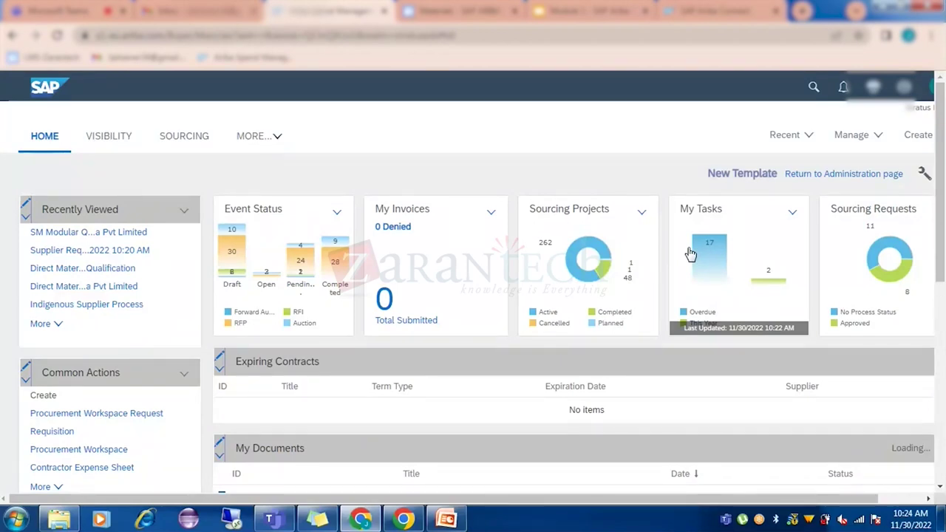
Step: Leave the template configuration to review the Dashboard Templates list, and return to the Home dashboard
left_click(855, 173)
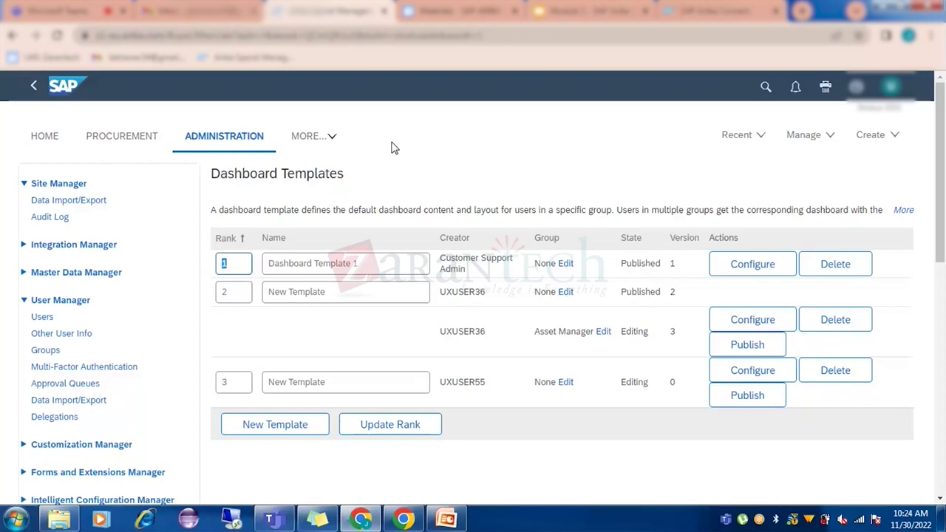
scroll(327, 184, "down", 3)
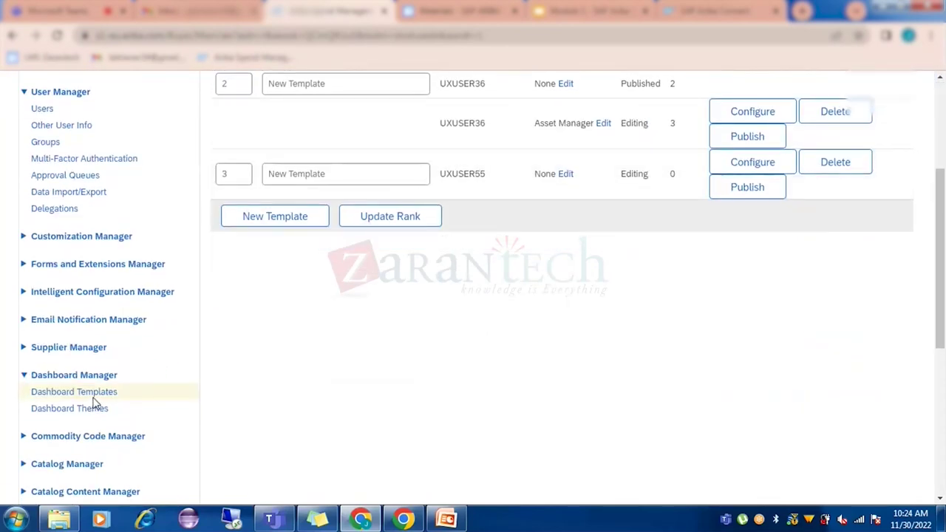
scroll(532, 310, "up", 2)
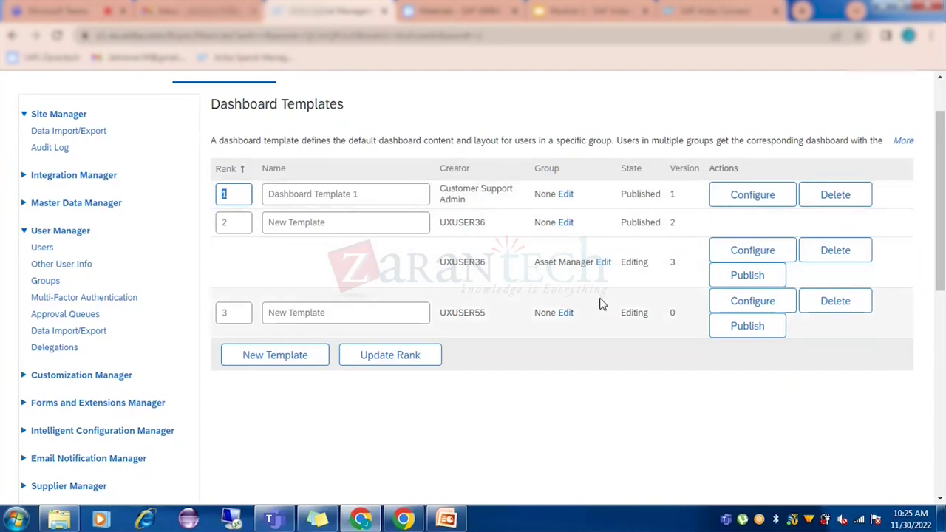
left_click(737, 252)
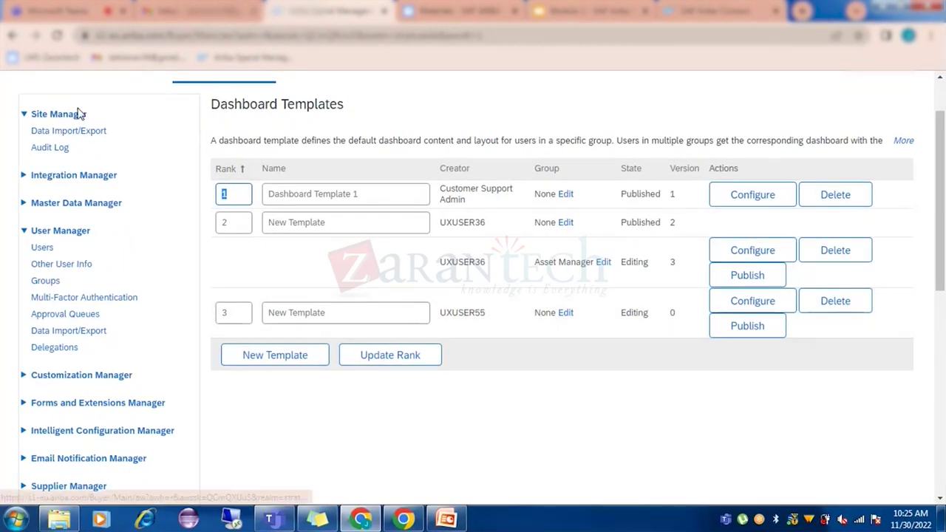
scroll(147, 227, "up", 1)
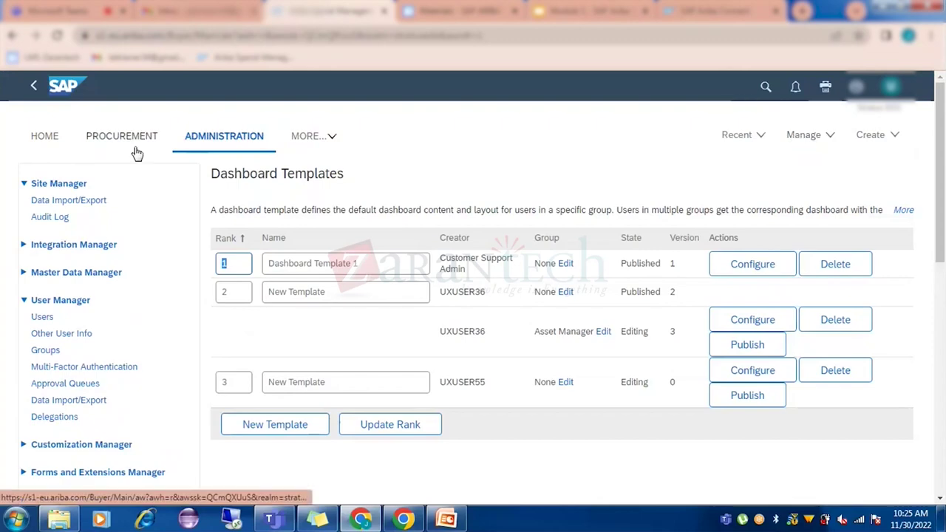
left_click(43, 138)
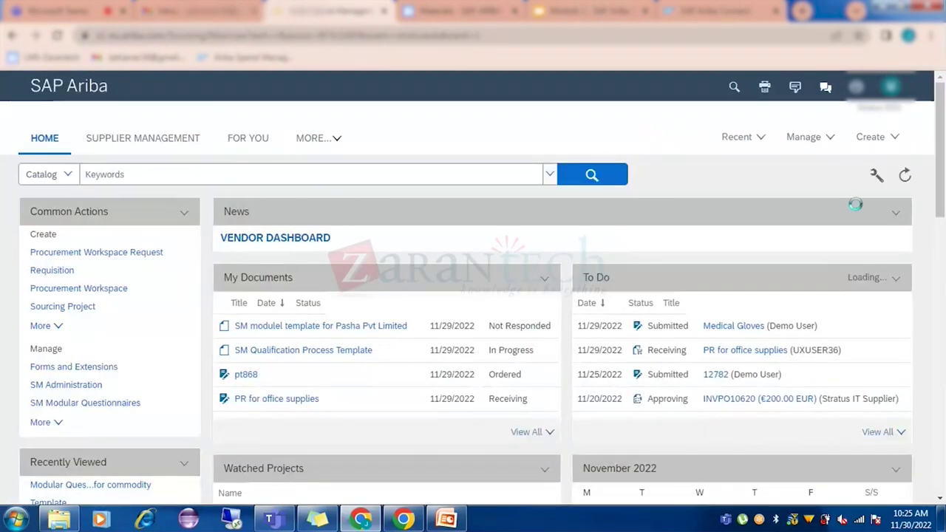
Step: Check the Home dashboard's tab options, and open version 3 of New Template for configuration from Core Administration's Dashboard Templates
left_click(875, 178)
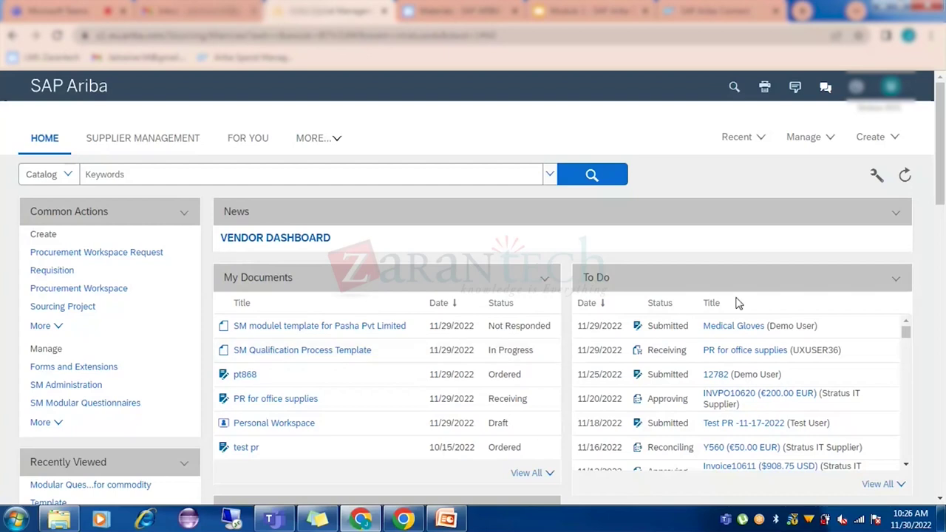
left_click(875, 175)
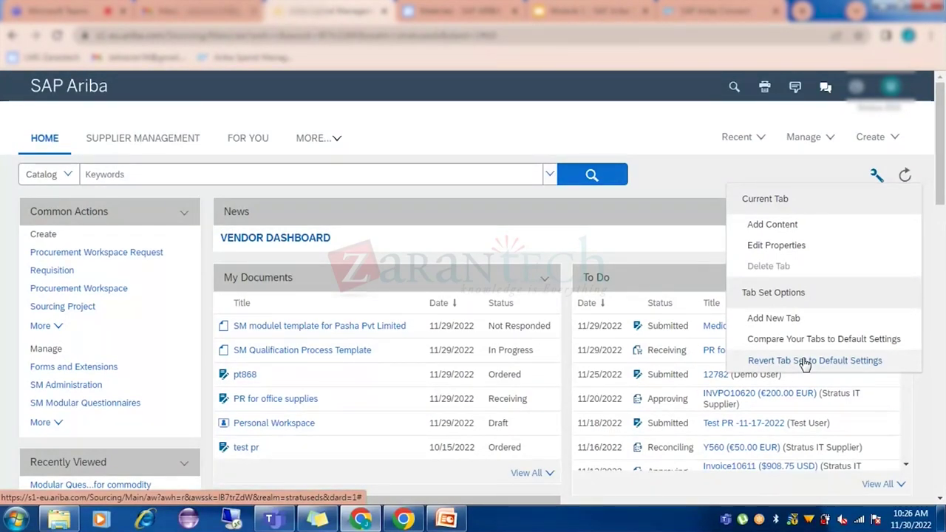
left_click(803, 137)
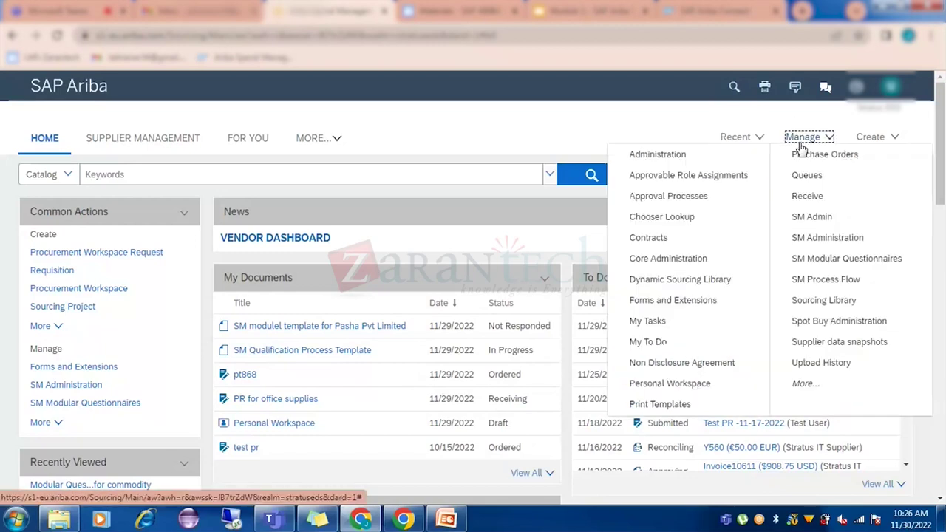
left_click(681, 260)
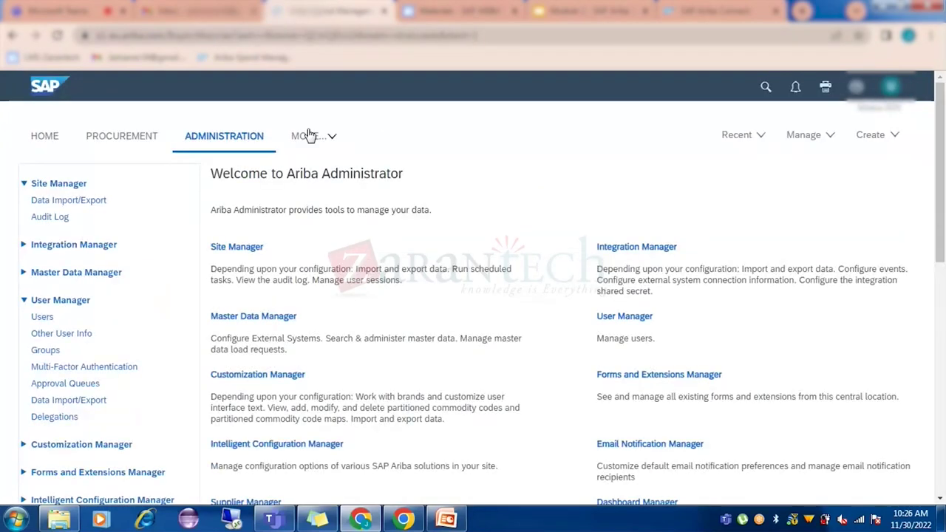
scroll(151, 418, "down", 3)
left_click(74, 392)
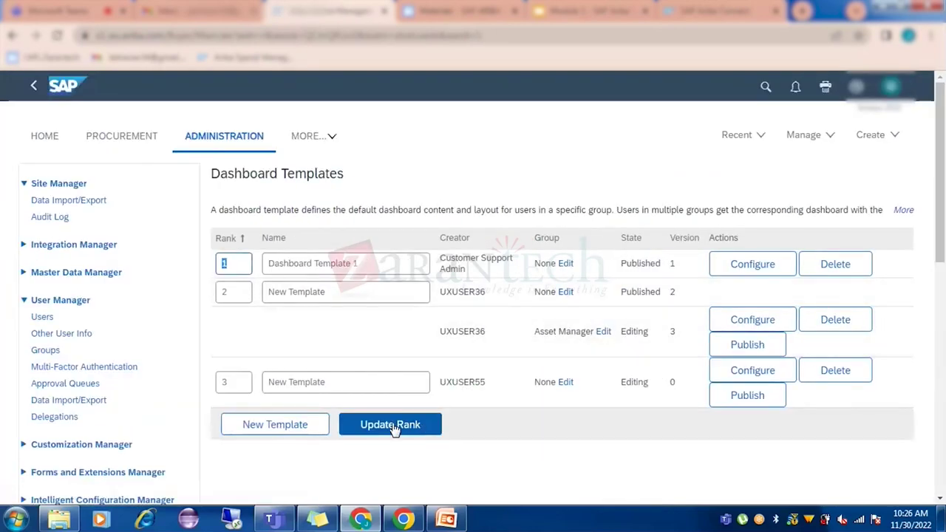
left_click(751, 319)
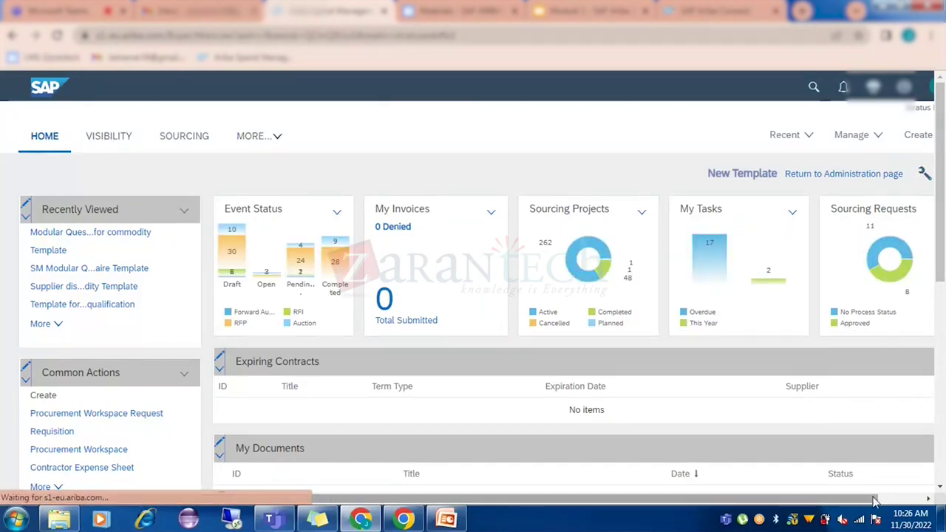
Step: Start adding a new dashboard tab to the template and enter tab as its name
left_click_drag(871, 501, 909, 503)
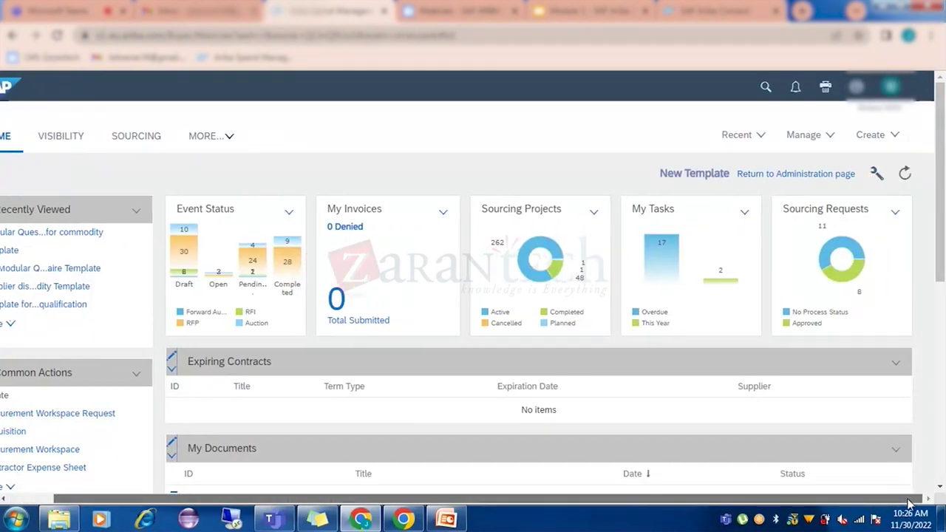
left_click(876, 173)
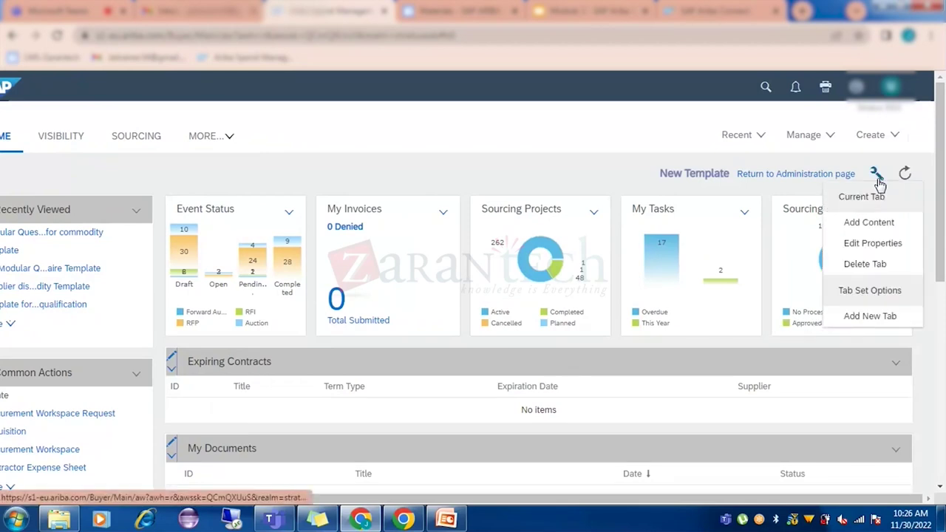
left_click(871, 318)
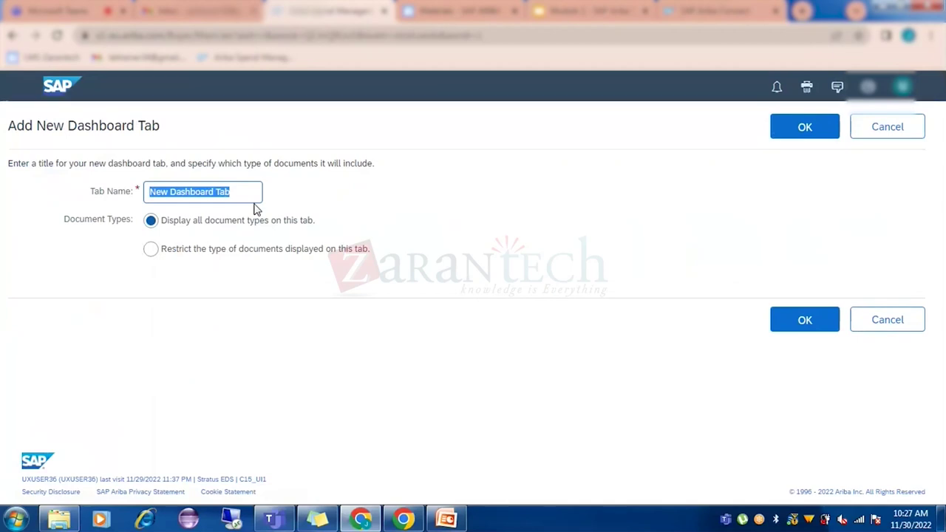
type("tab")
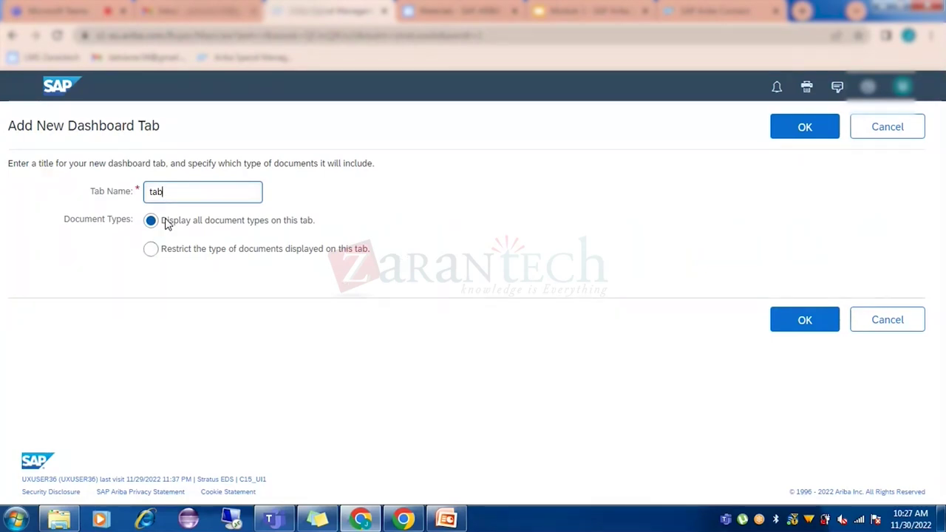
Step: Try restricting the tab's document types, examine the Ariba Procure to Pay types, and return to displaying all document types
left_click(151, 251)
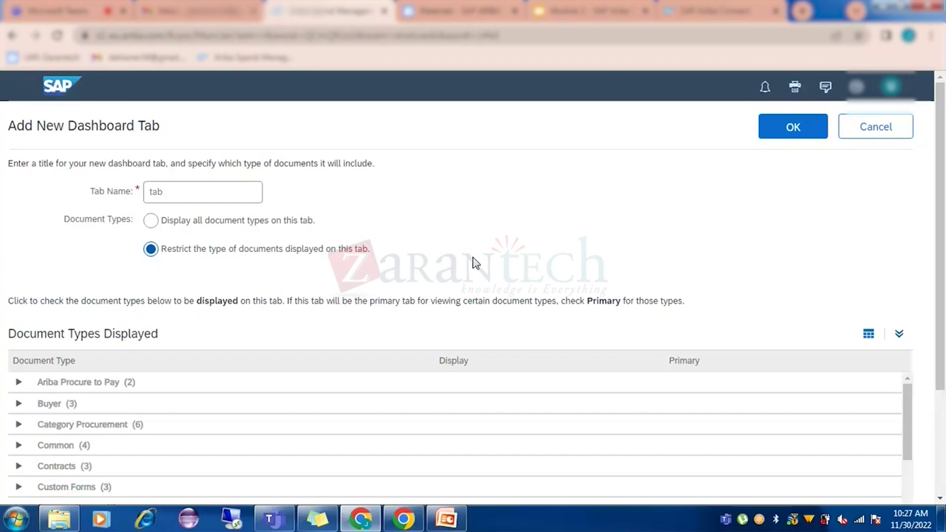
scroll(473, 263, "down", 3)
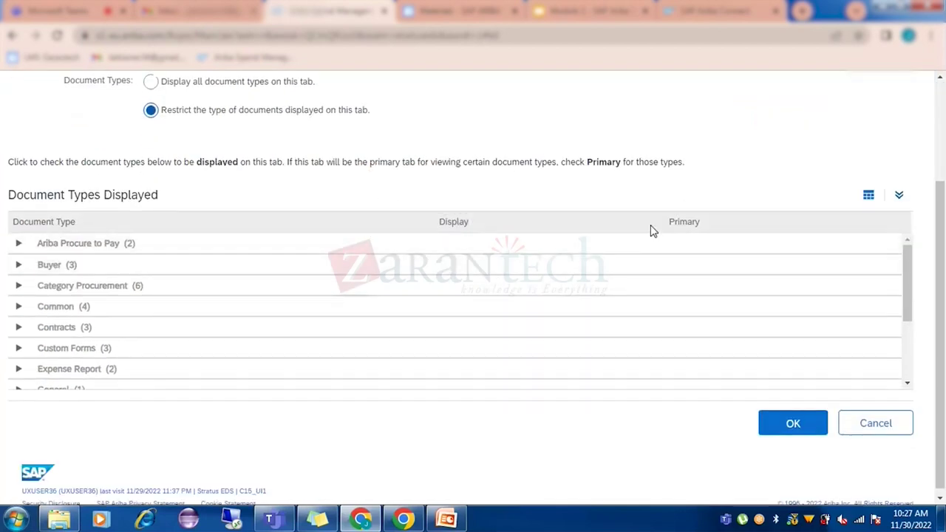
left_click(900, 196)
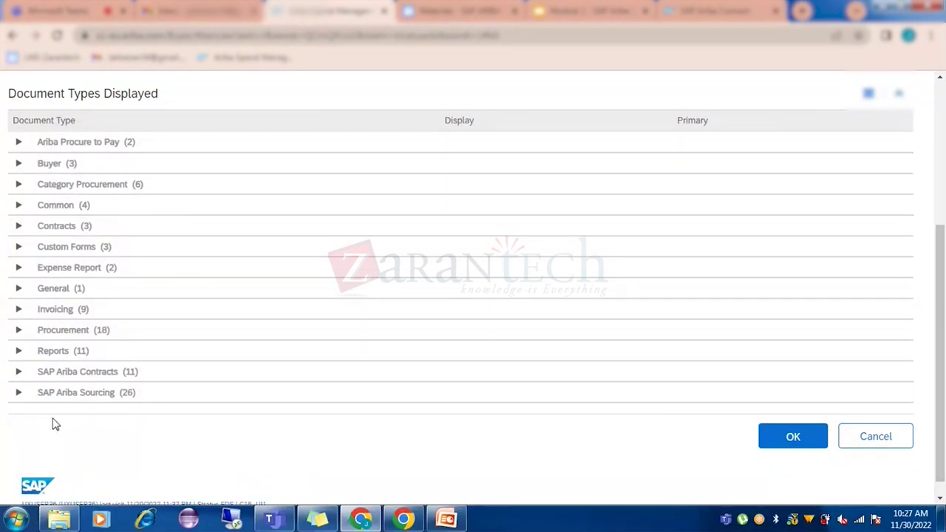
left_click(19, 144)
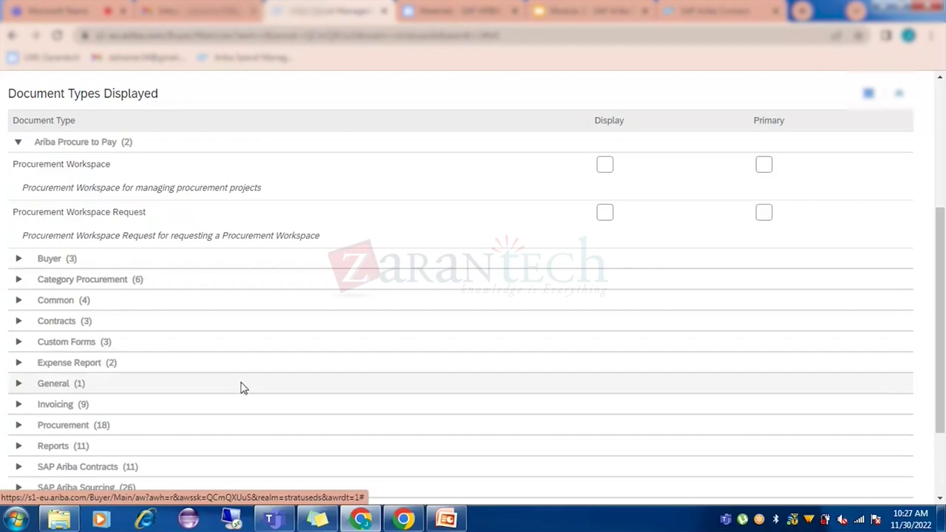
scroll(241, 387, "up", 3)
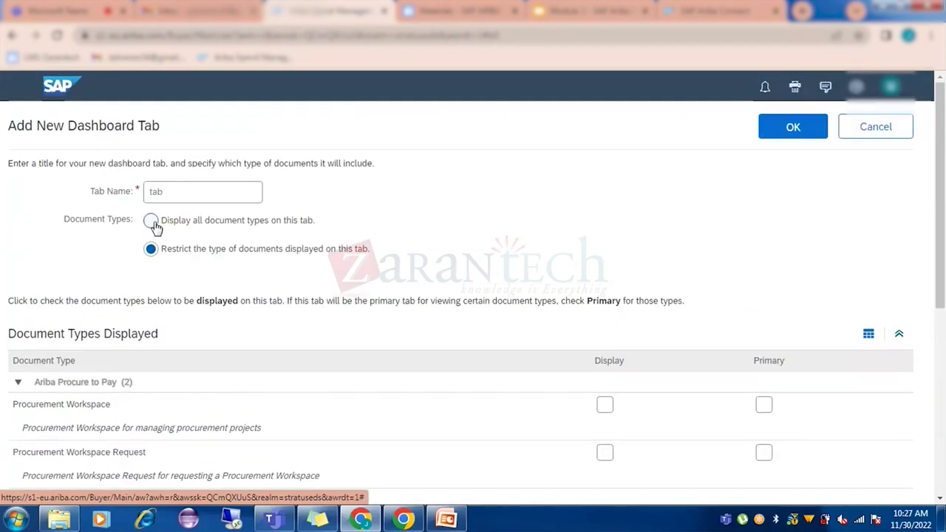
left_click(150, 222)
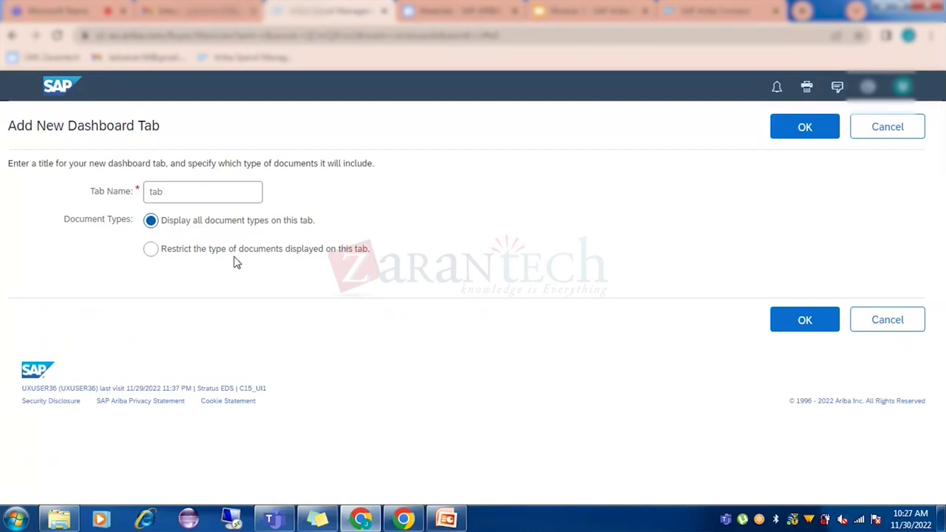
Step: Rename the new tab as Test Tab, create it, and look through the content items available for it
double_click(170, 192)
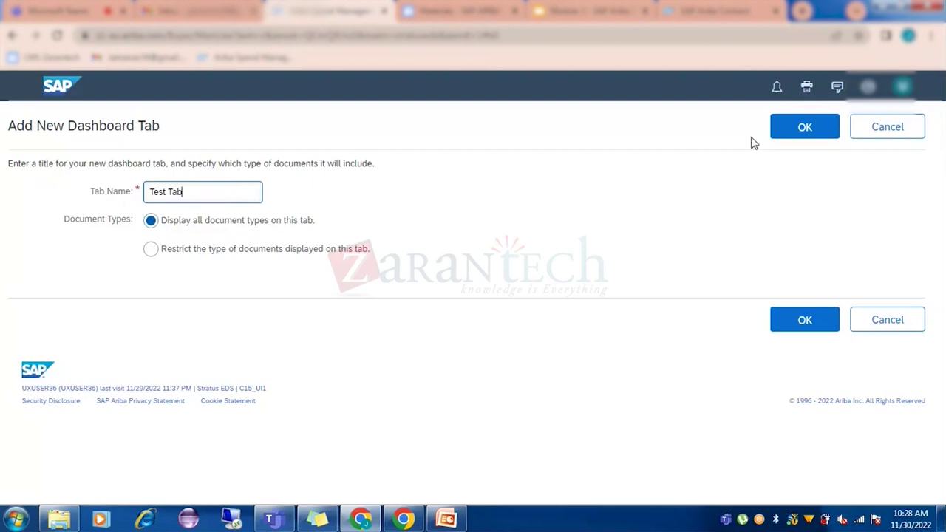
left_click(795, 141)
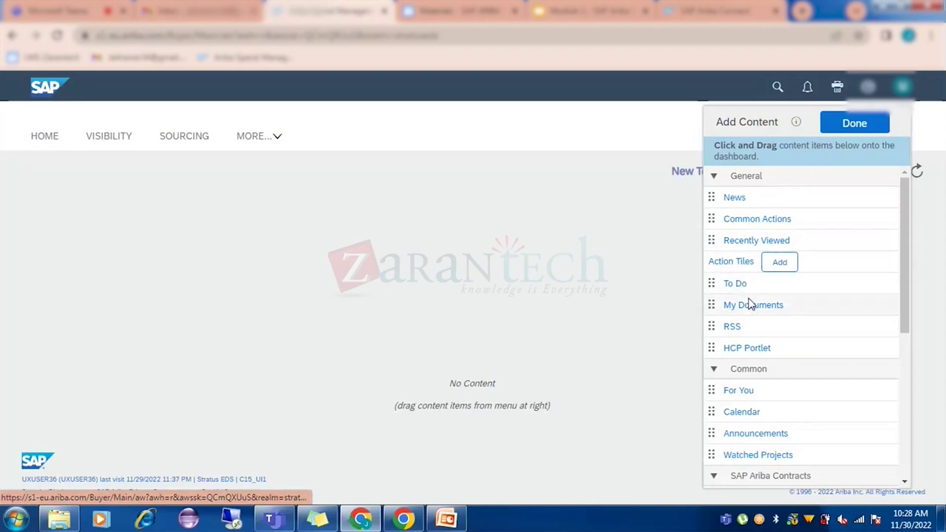
scroll(752, 304, "down", 5)
scroll(777, 334, "down", 3)
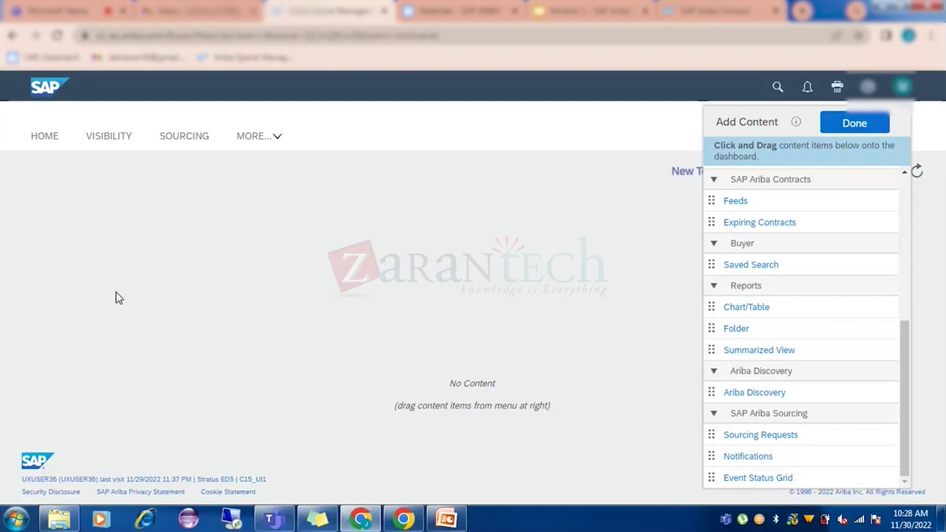
Step: Open Test Tab among the template's additional tabs, check the Home tab, and return to Test Tab
left_click(276, 138)
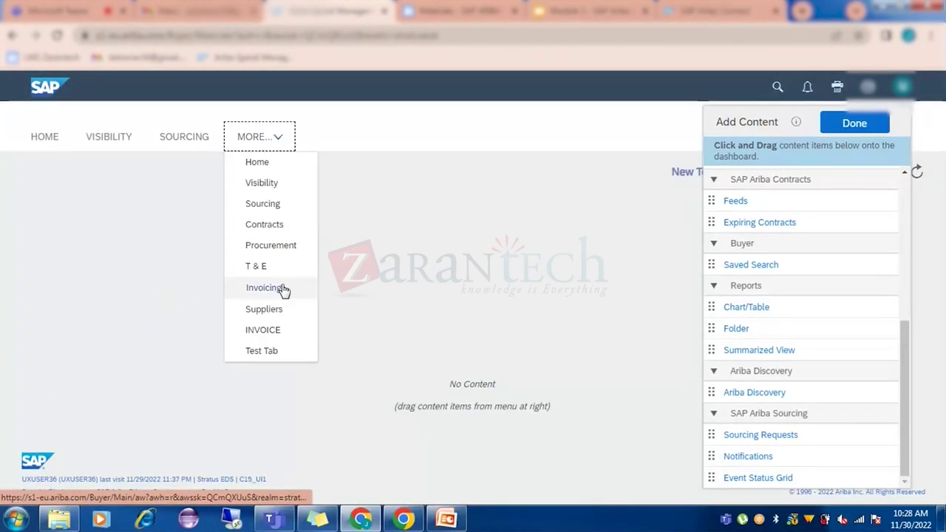
left_click(262, 354)
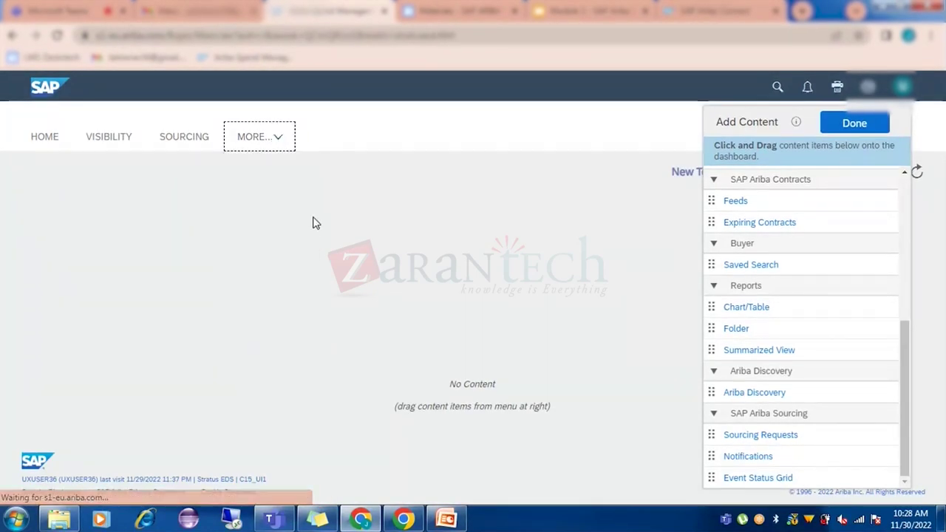
left_click(42, 139)
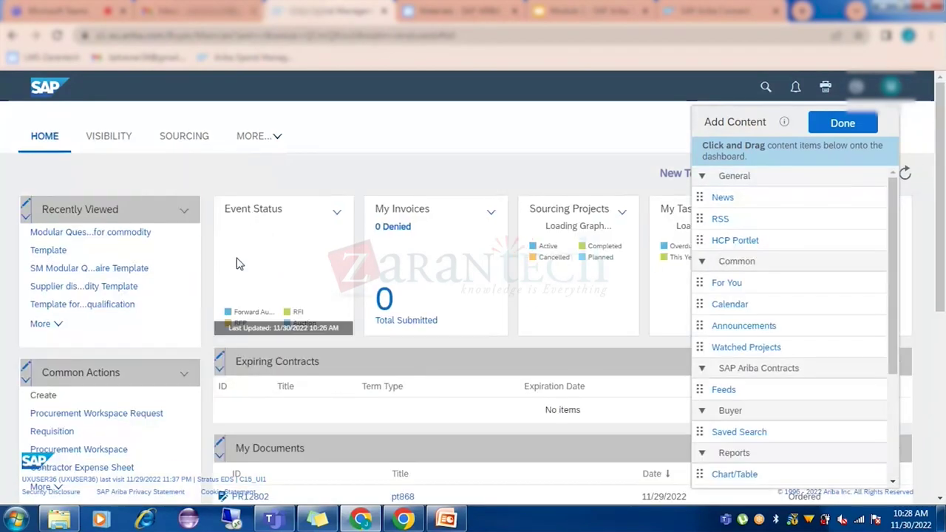
left_click(272, 137)
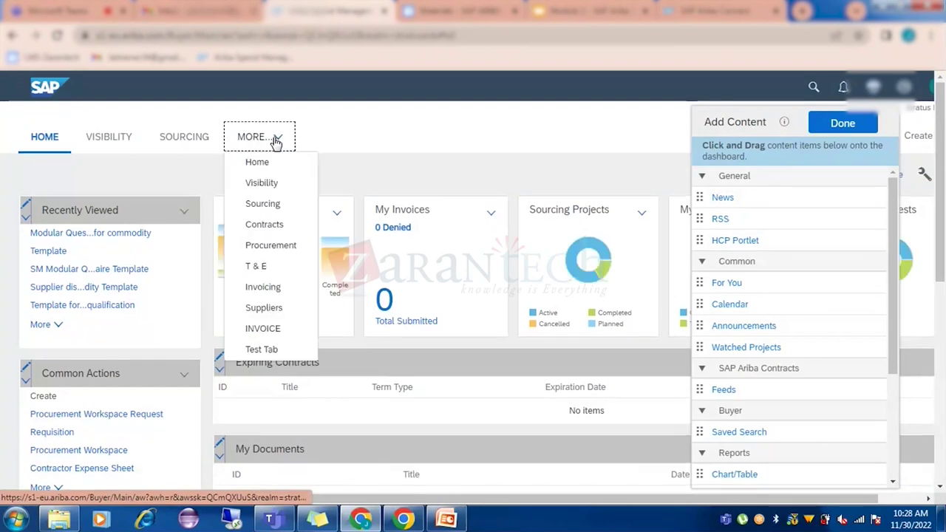
left_click(283, 351)
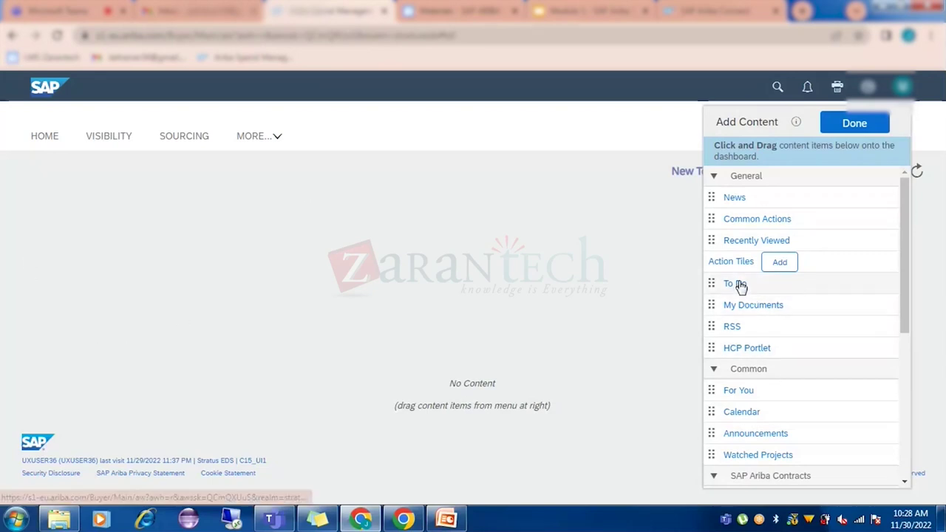
Step: Add To Do and My Documents to Test Tab, try to place Common Actions beside them, and close content adding
left_click_drag(740, 287, 180, 246)
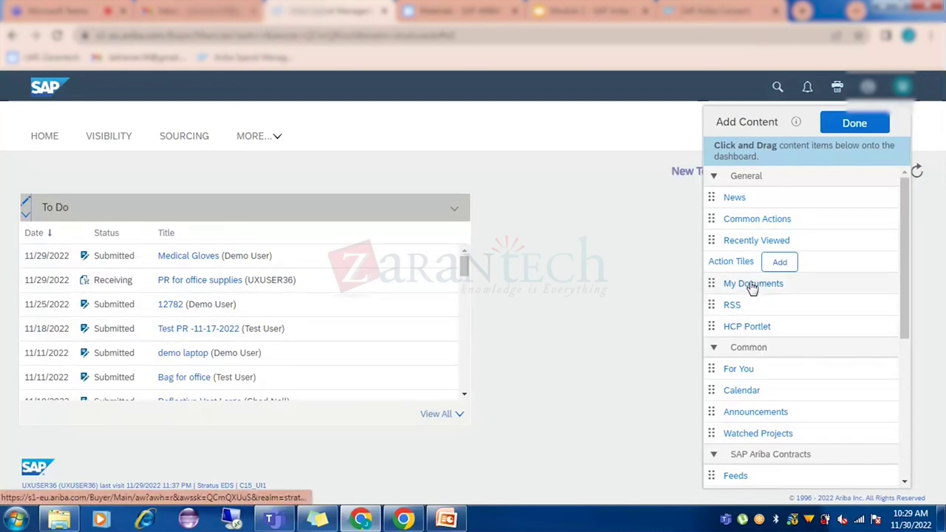
left_click_drag(754, 284, 469, 207)
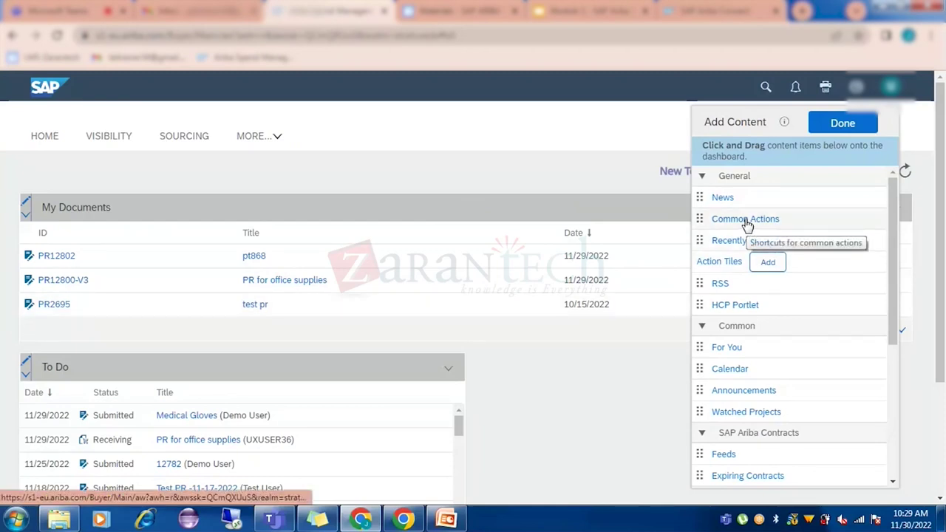
left_click_drag(745, 222, 18, 314)
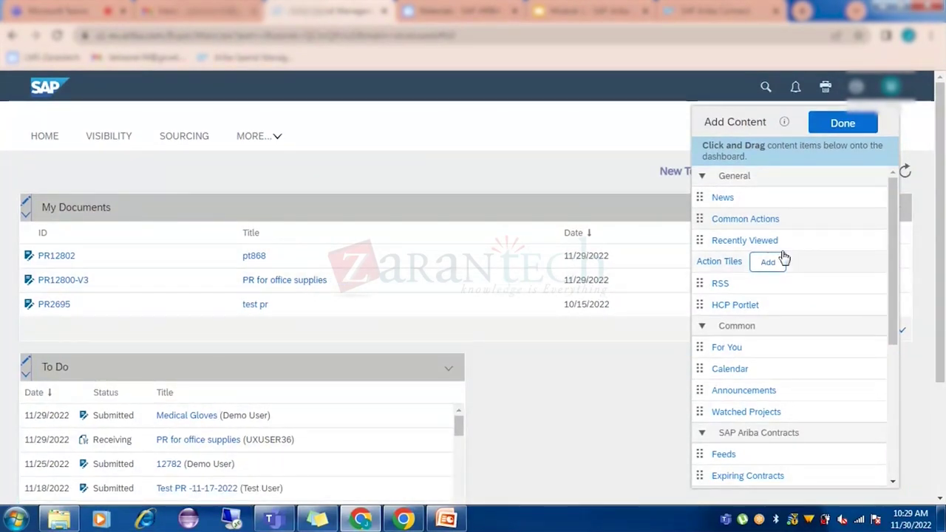
left_click(639, 209)
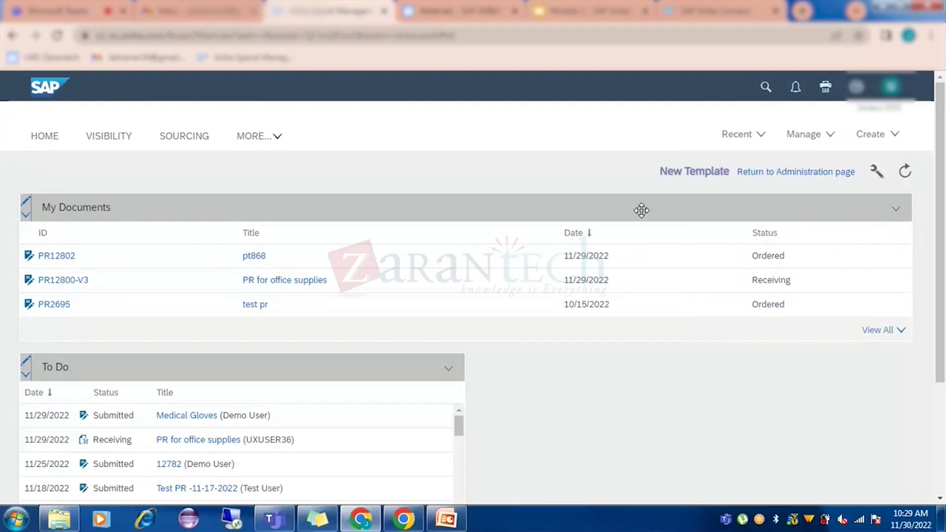
Step: Review Test Tab's layout, reopen content adding, and add the Action Tiles
scroll(682, 397, "down", 2)
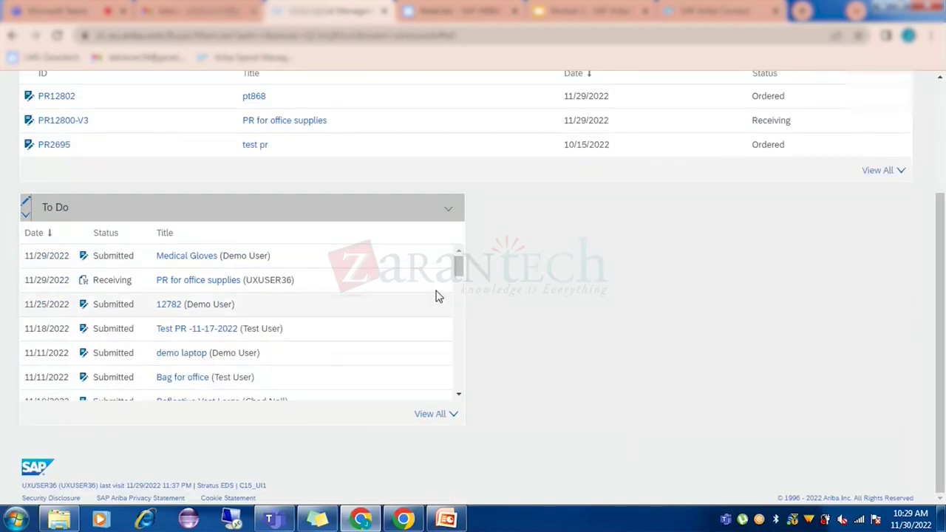
scroll(392, 298, "down", 10)
scroll(678, 378, "up", 2)
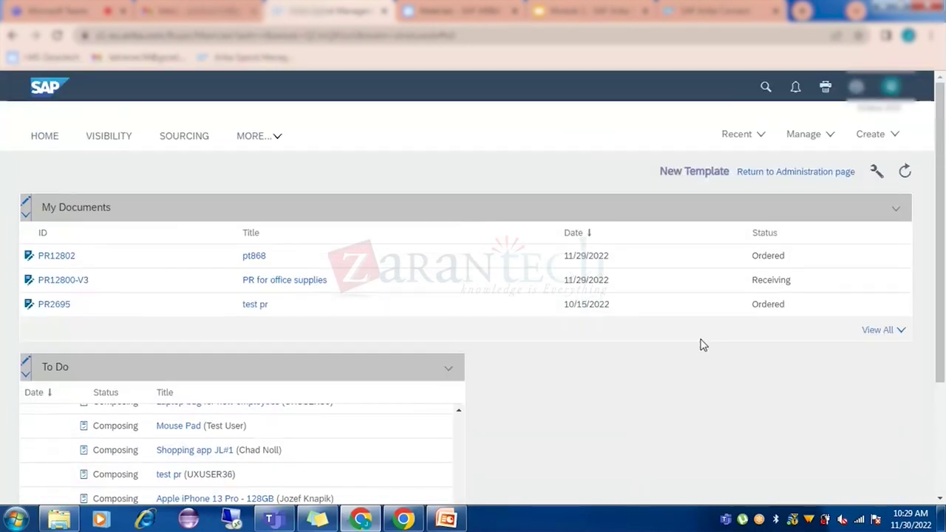
left_click(878, 173)
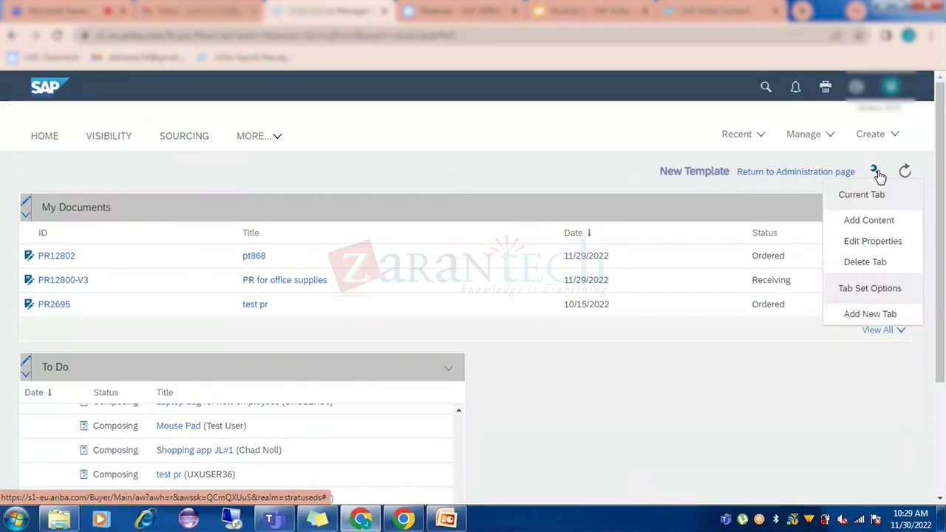
left_click(868, 220)
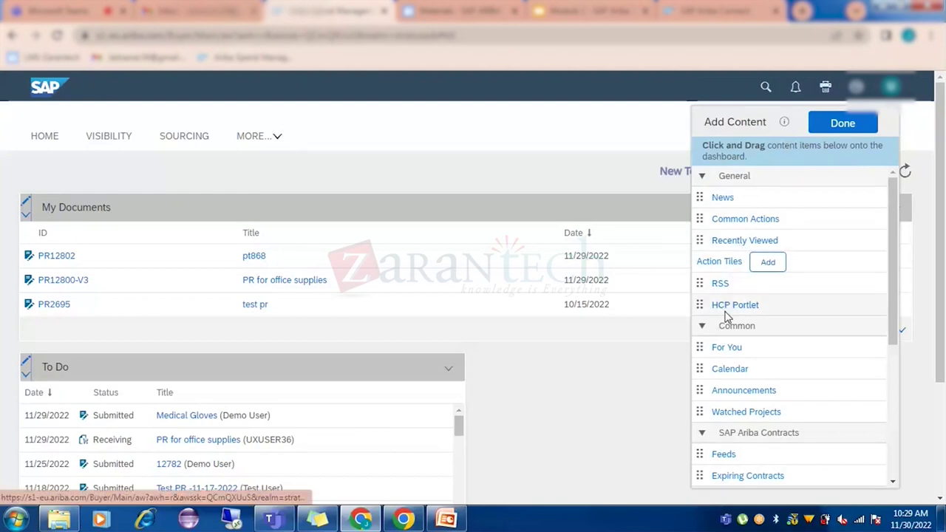
left_click(769, 266)
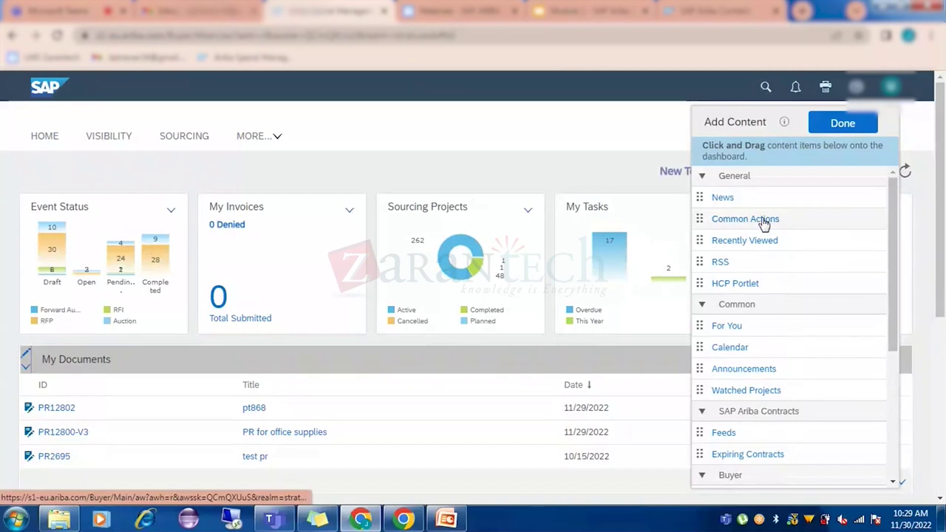
Step: Place Common Actions in a narrow column left of the tiles, with Recently Viewed below it
left_click_drag(703, 221, 25, 356)
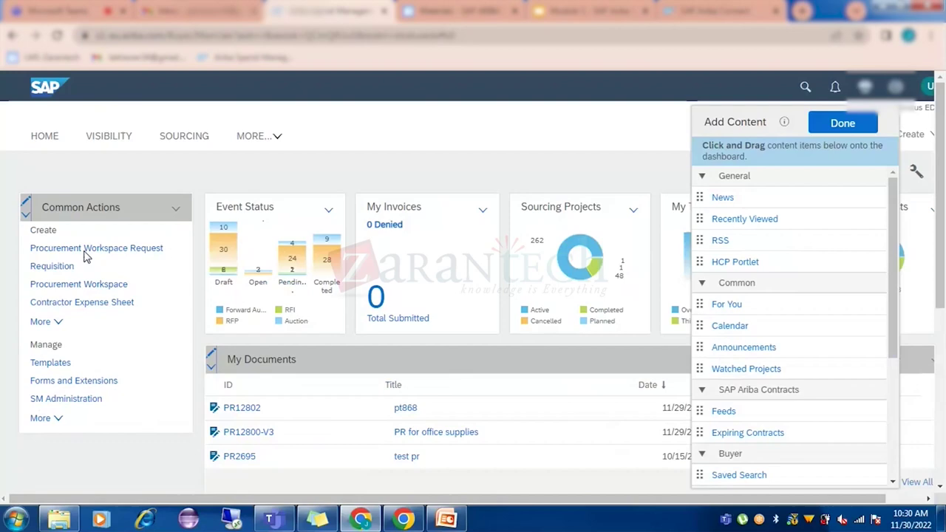
left_click_drag(743, 219, 29, 338)
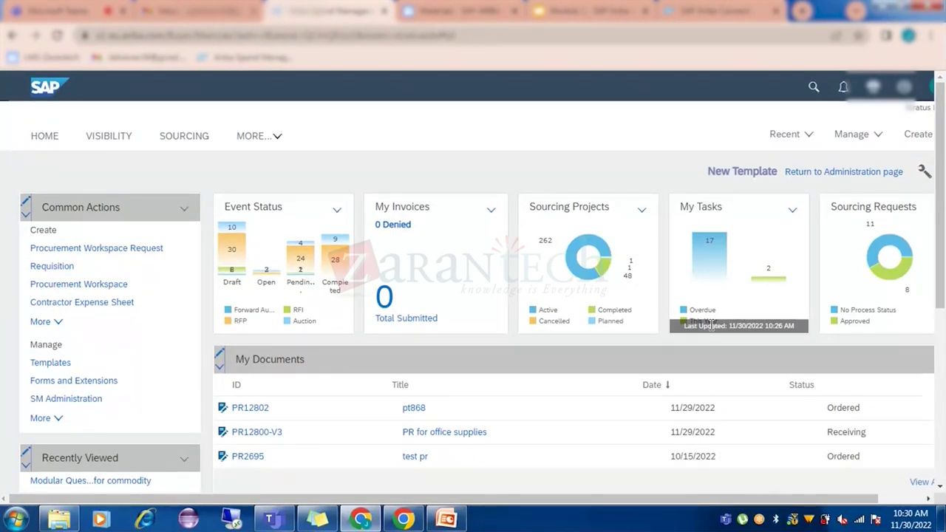
Step: Check the additional tabs and the My Invoices tile's options on New Template's Test Tab
left_click(252, 136)
left_click(399, 155)
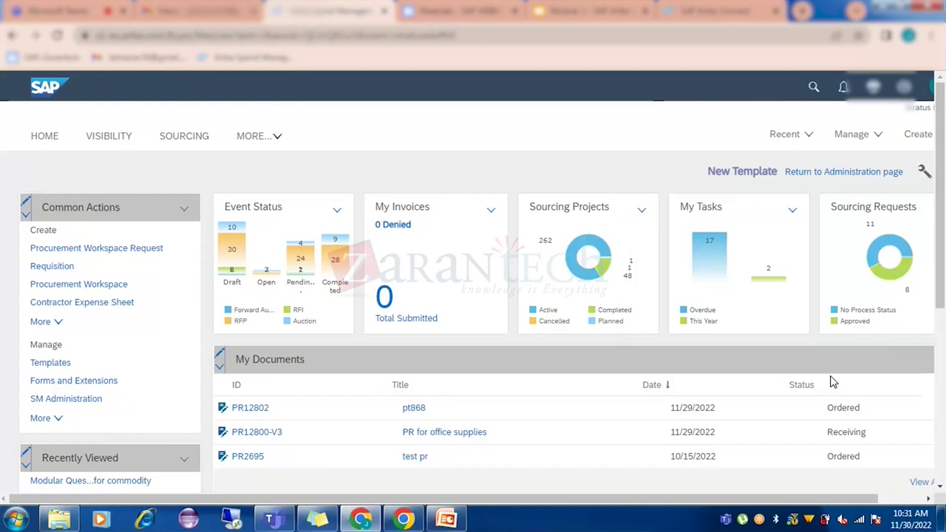
left_click(492, 211)
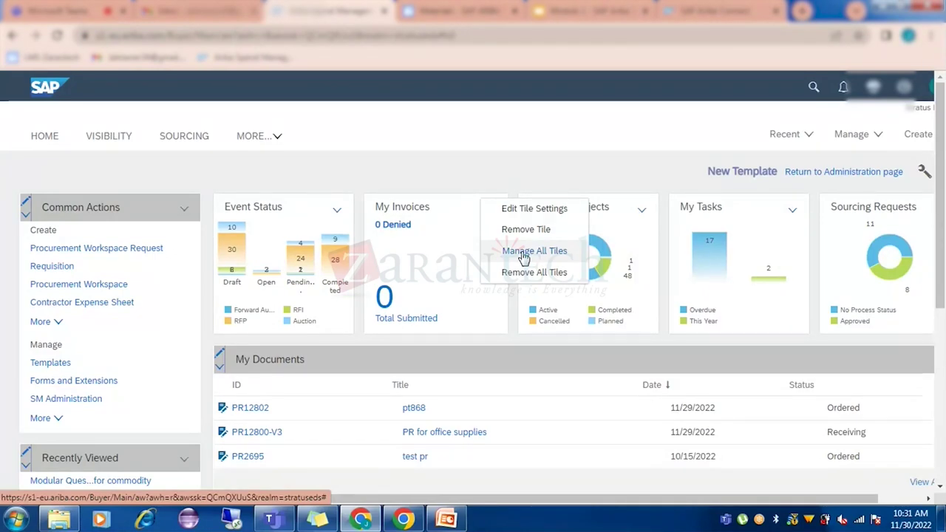
left_click(659, 126)
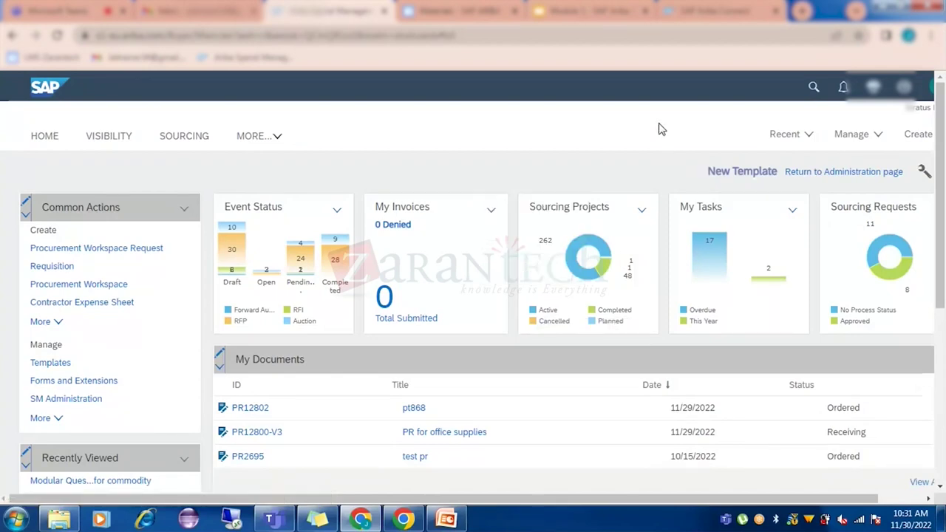
Step: Return to the dashboard templates list and assign the Classified Access group to the rank 3 New Template
left_click(857, 179)
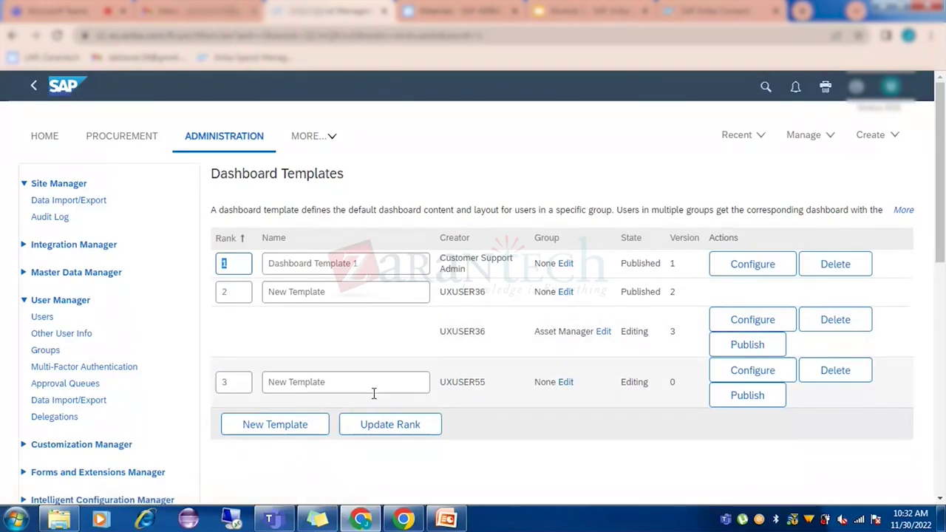
left_click(566, 384)
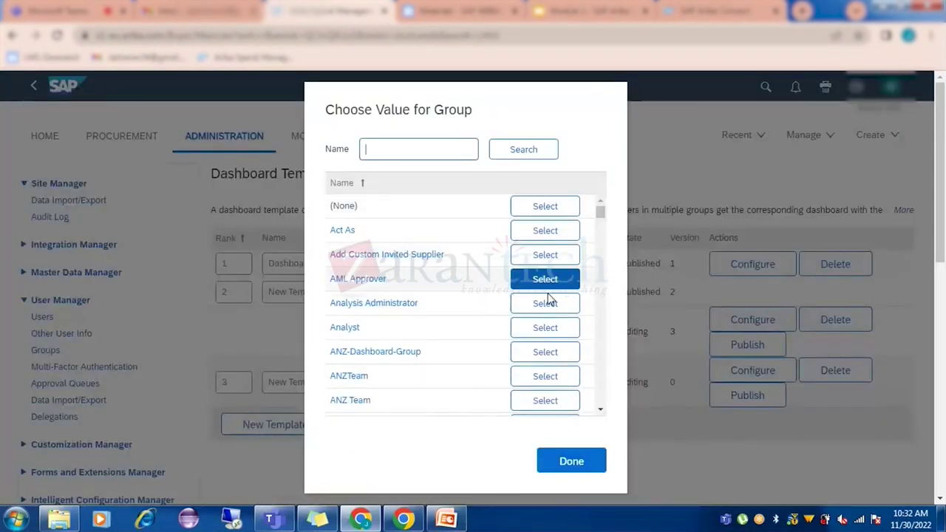
scroll(538, 373, "down", 5)
scroll(537, 373, "down", 8)
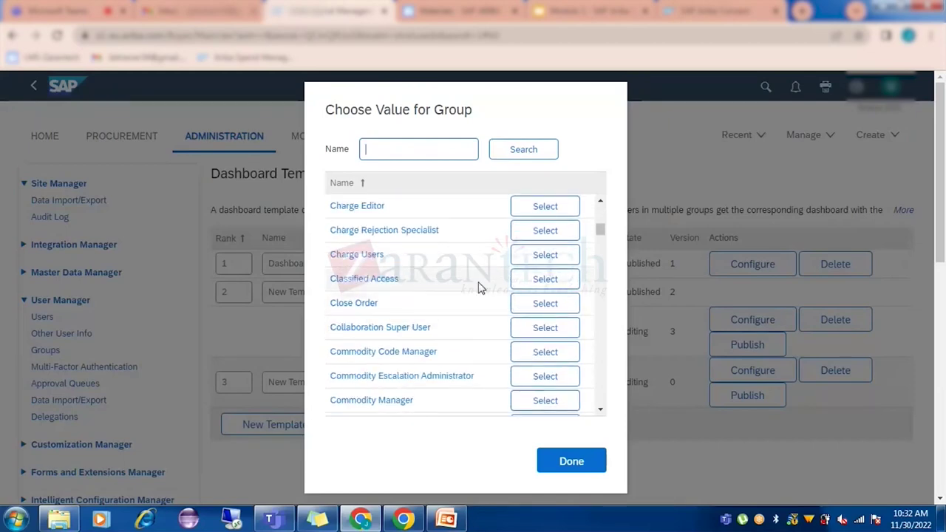
left_click(545, 279)
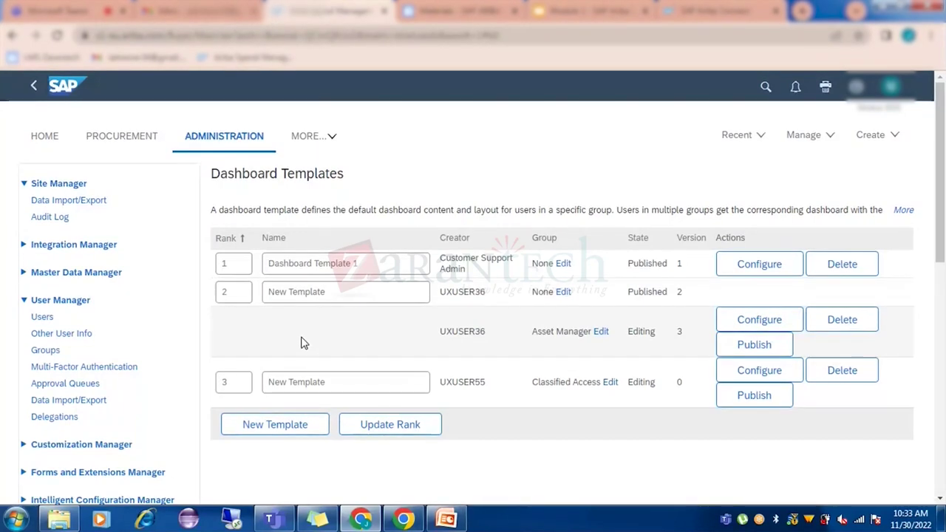
Step: Open the Home dashboard and review the Create, Manage and Recent lists along with Common Actions and Recently Viewed
left_click(45, 138)
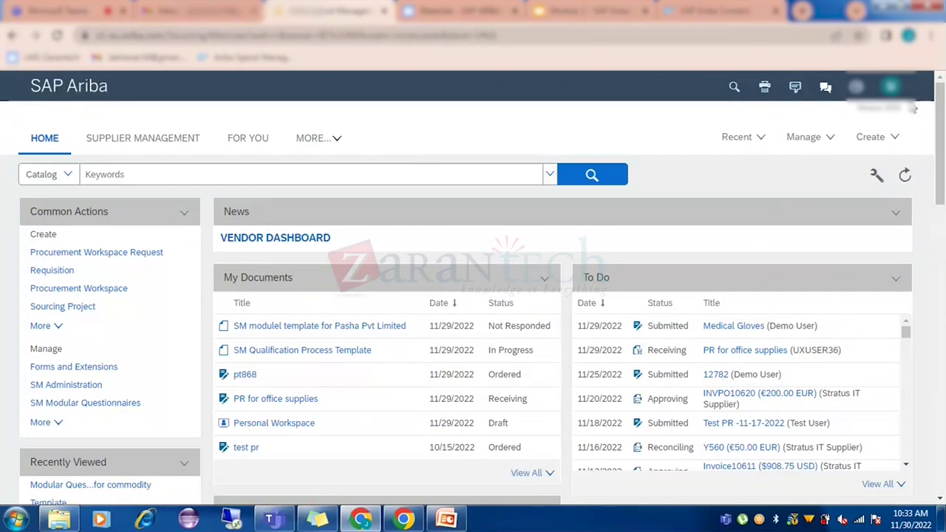
left_click(875, 139)
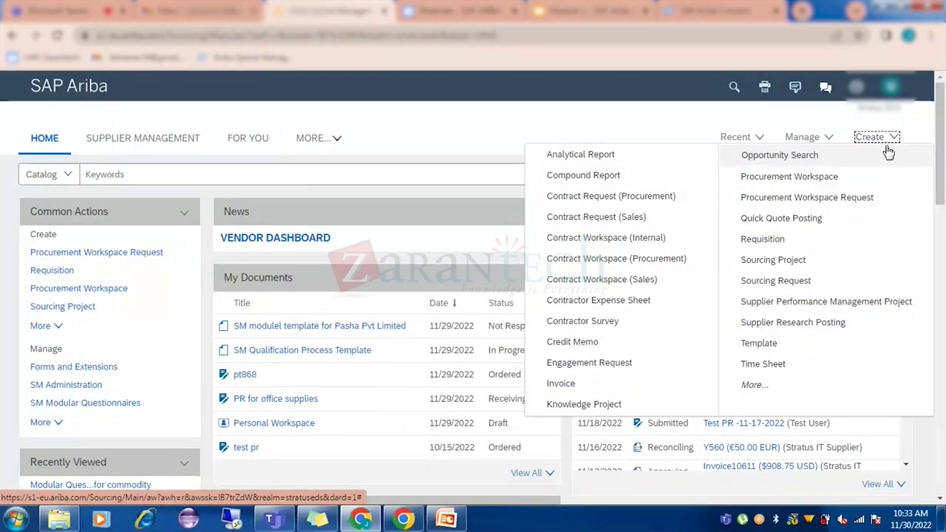
left_click(828, 140)
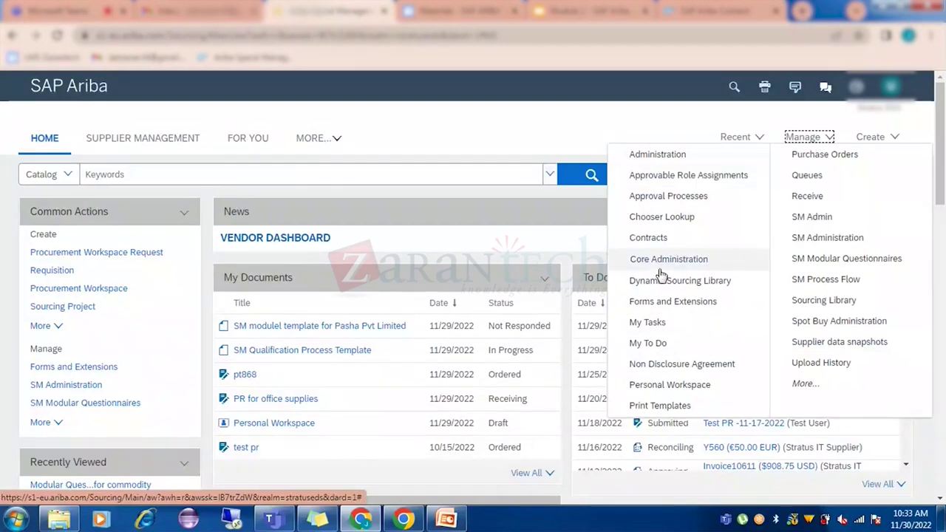
left_click(760, 139)
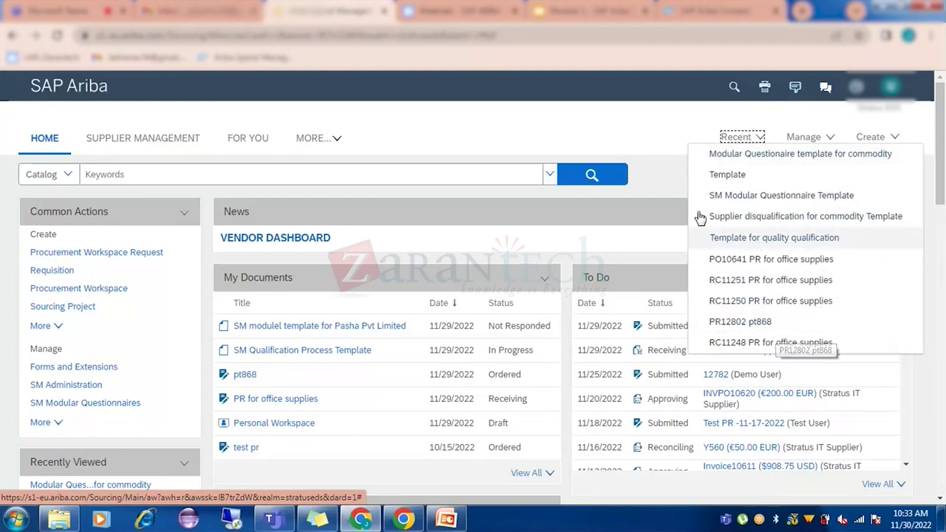
left_click(634, 140)
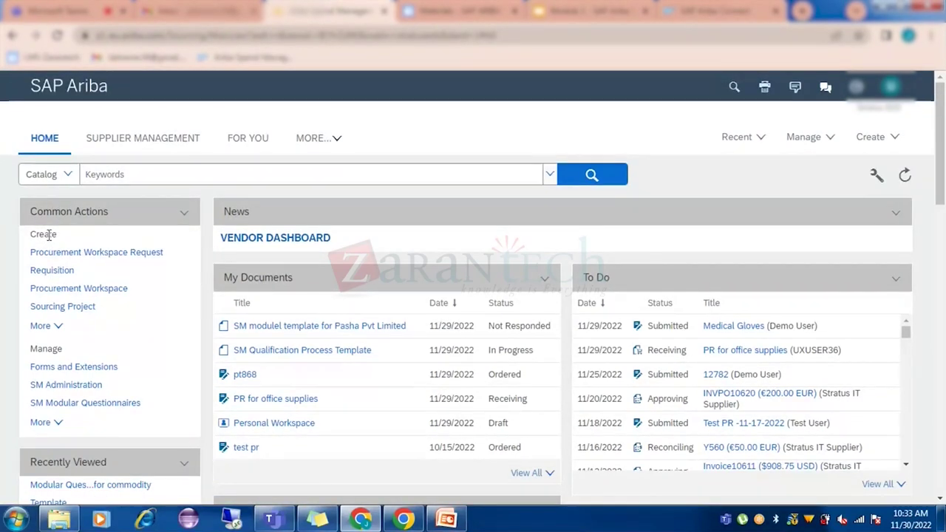
scroll(74, 401, "down", 1)
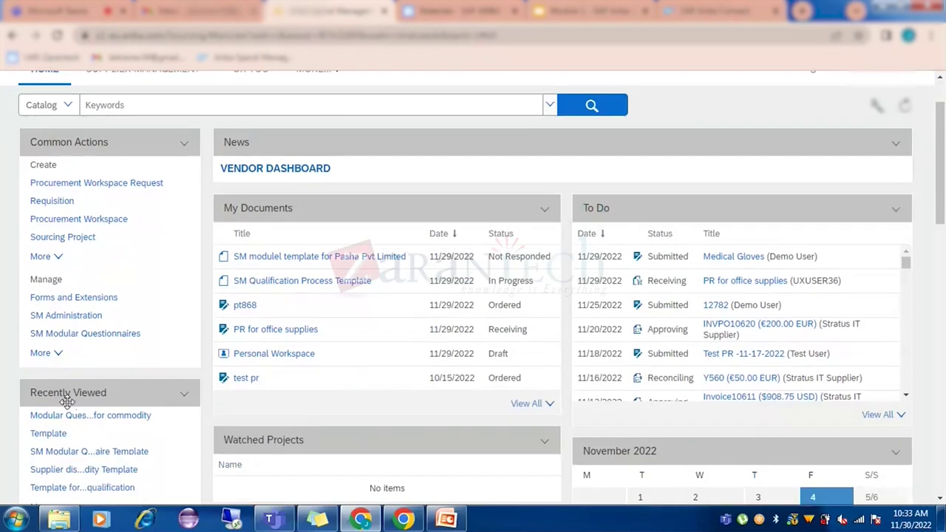
scroll(183, 381, "up", 1)
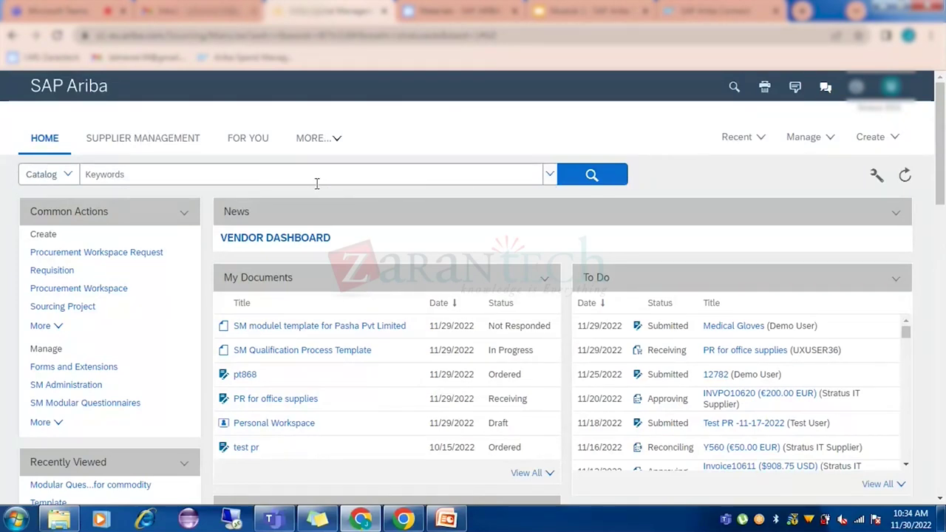
Step: Try Sourcing Project as the dashboard search type, switch it to Requisition, and check its Title and ID fields
left_click(74, 176)
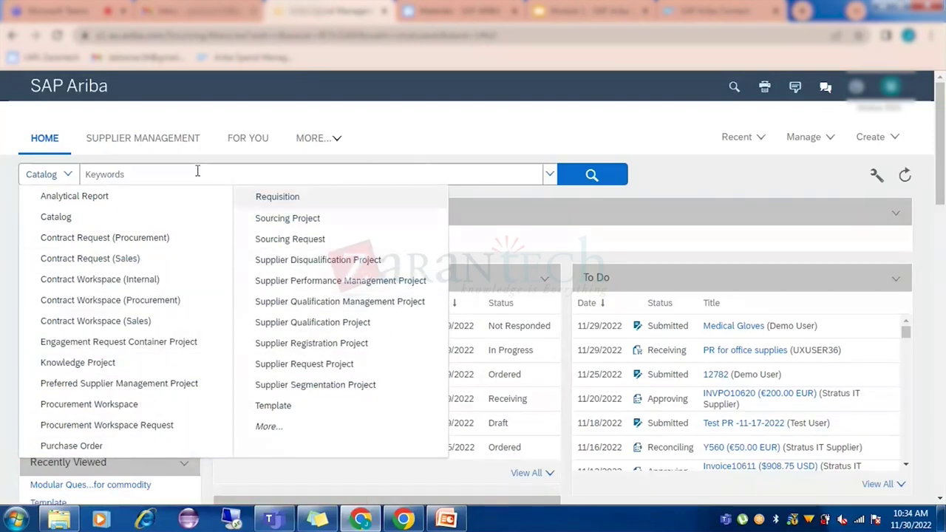
left_click(288, 218)
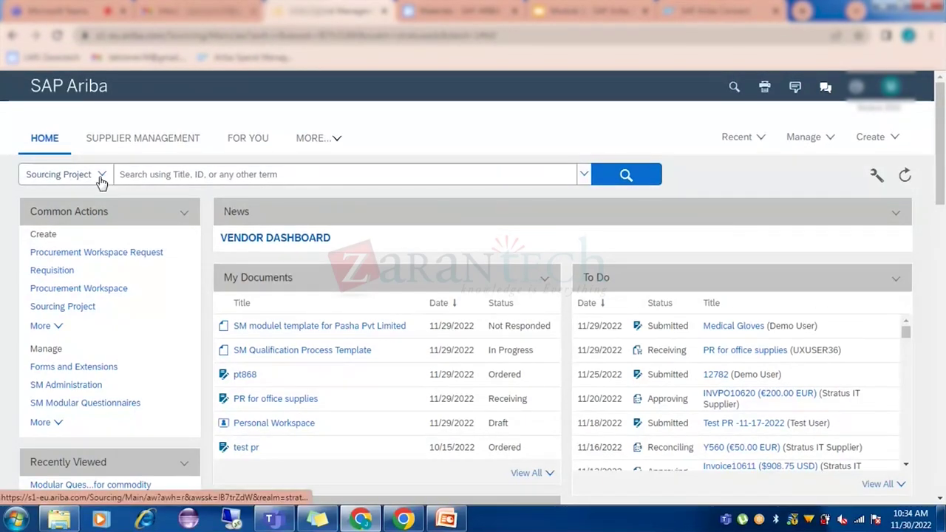
left_click(101, 174)
left_click(277, 196)
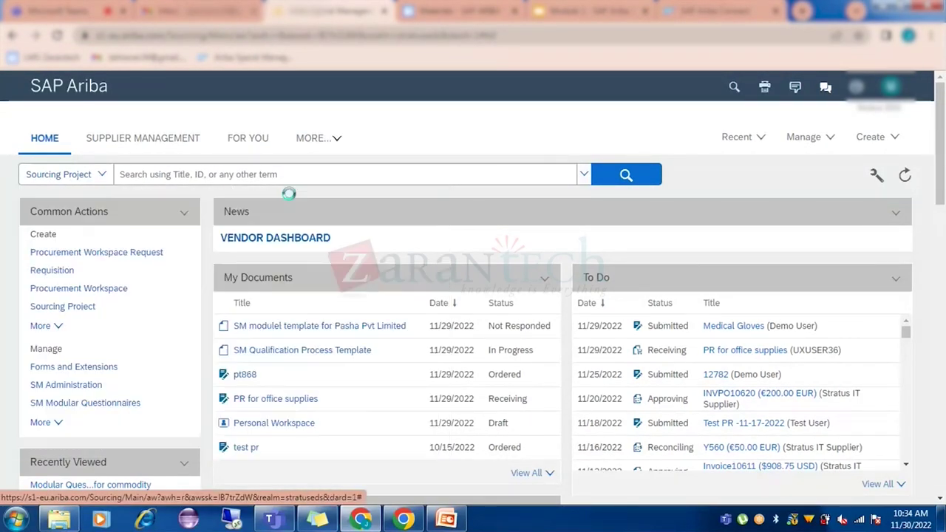
left_click(132, 171)
left_click(288, 175)
left_click(131, 171)
left_click(341, 179)
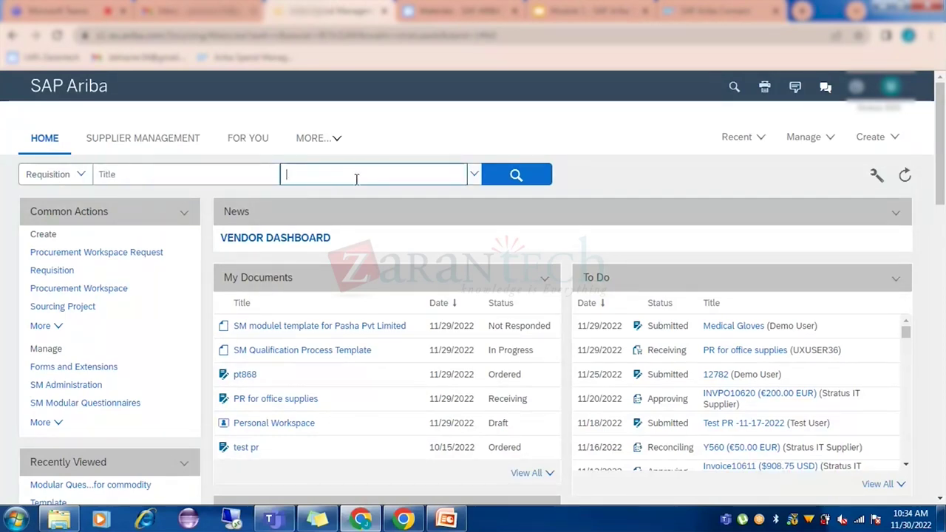
Step: Search for requisitions with the title and ID left blank, browse the results, and return to the Home dashboard
left_click(514, 176)
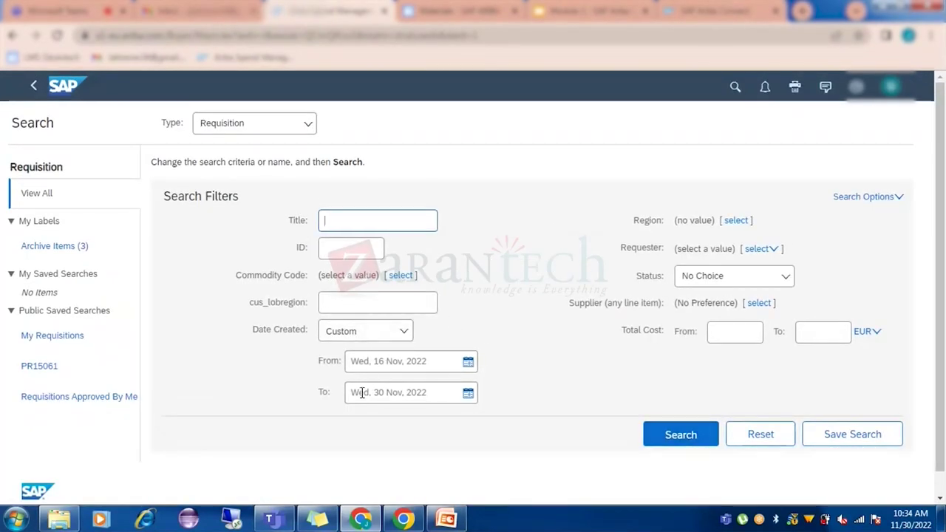
left_click(702, 433)
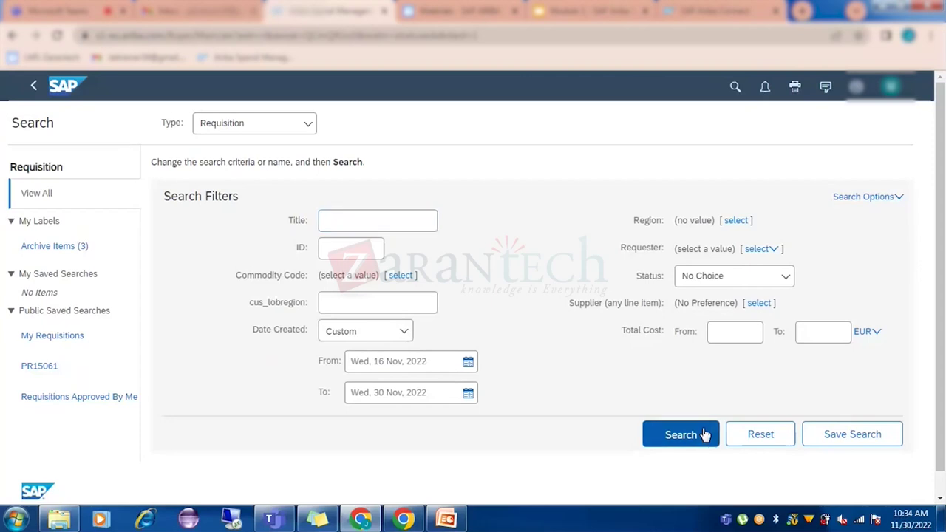
scroll(507, 310, "down", 4)
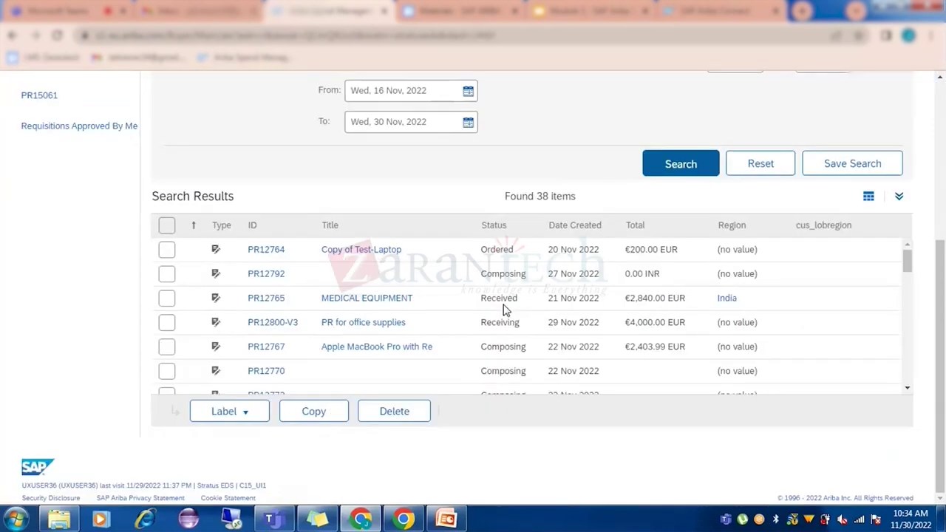
scroll(362, 290, "down", 5)
scroll(362, 291, "up", 6)
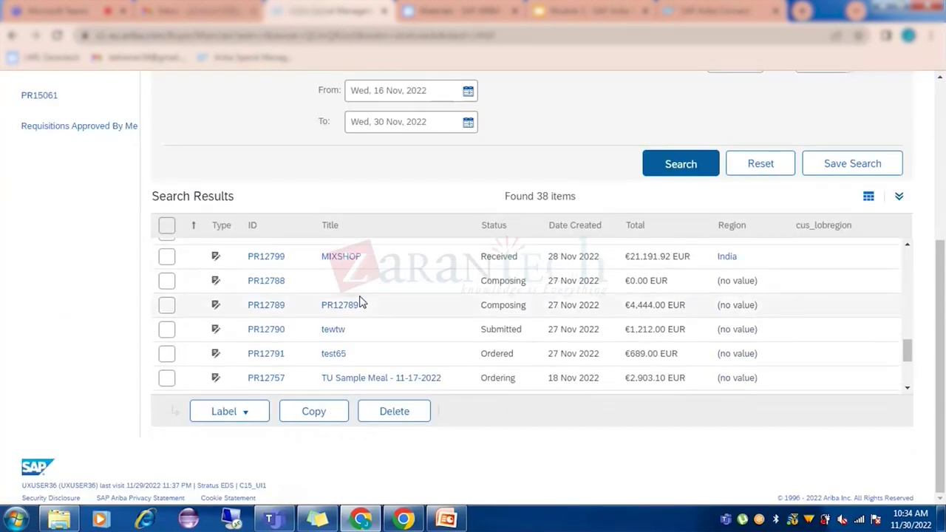
scroll(477, 250, "up", 4)
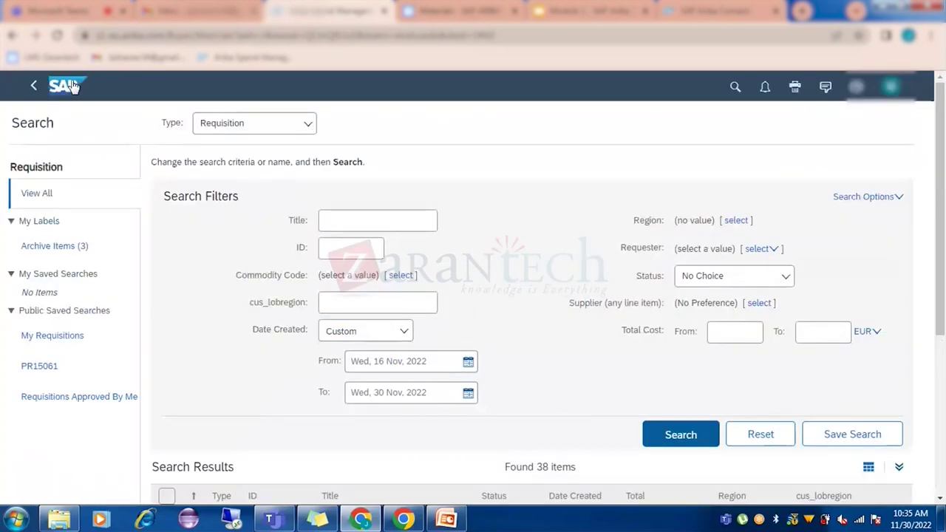
key("alt+Left")
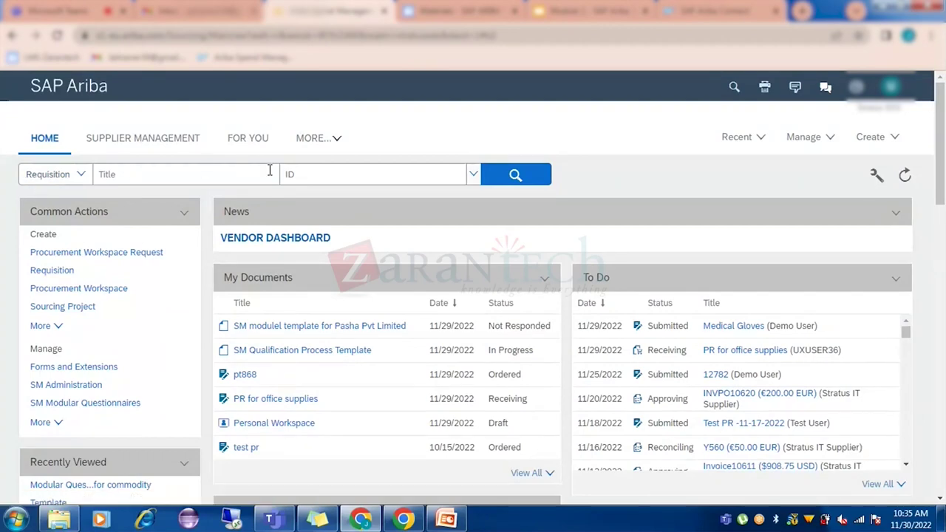
Step: Review the available search types, Recently Viewed, and the full-list options of My Documents and To Do on the Home dashboard
left_click(72, 179)
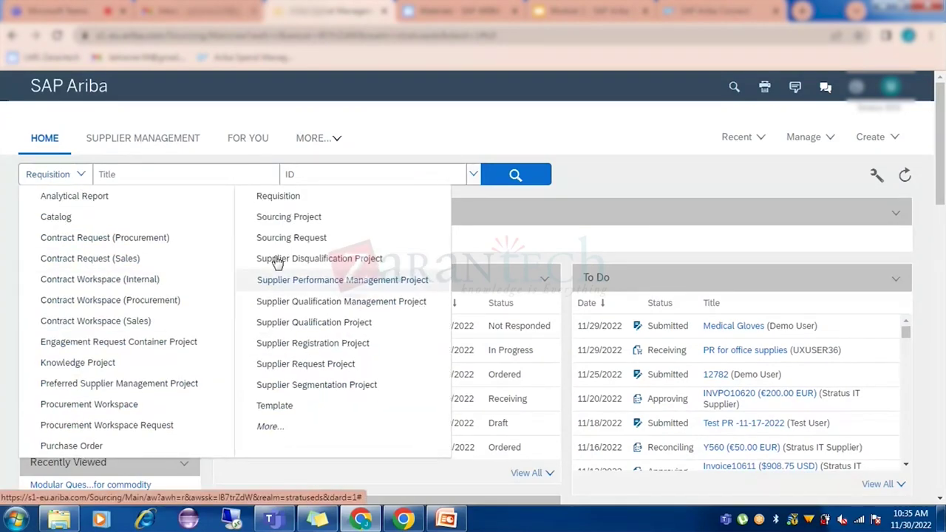
left_click(406, 121)
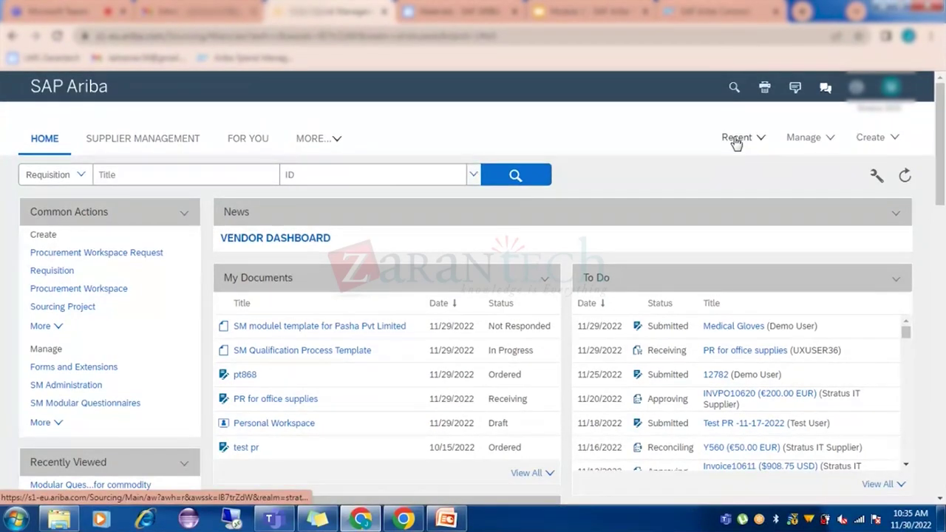
scroll(71, 309, "down", 3)
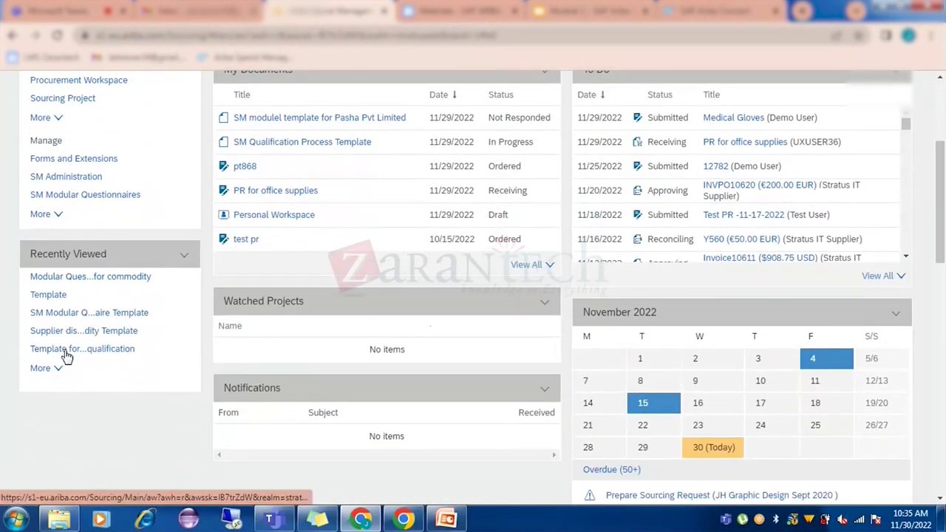
scroll(70, 355, "up", 3)
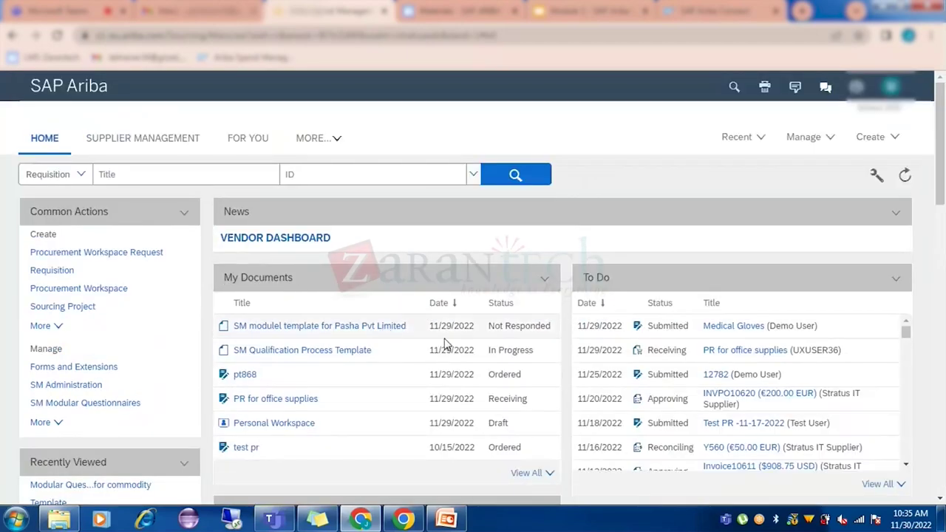
scroll(629, 311, "down", 2)
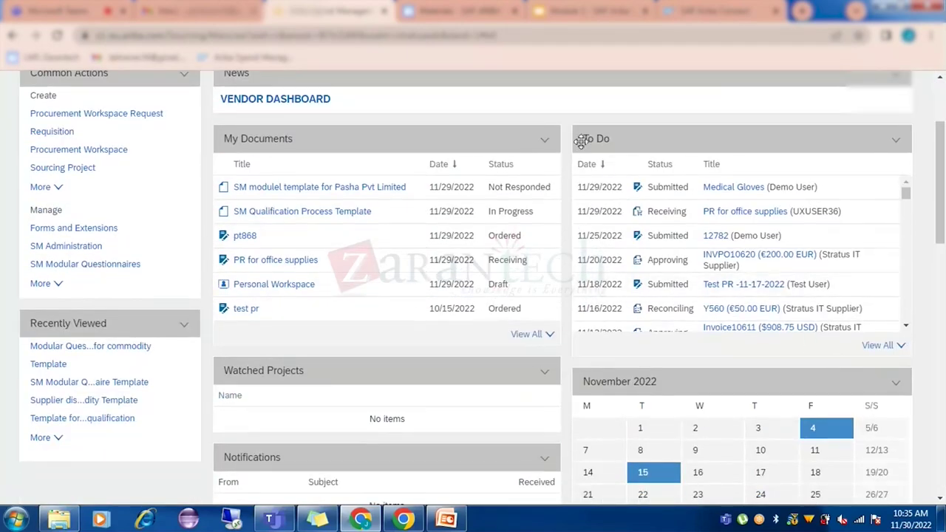
left_click(549, 337)
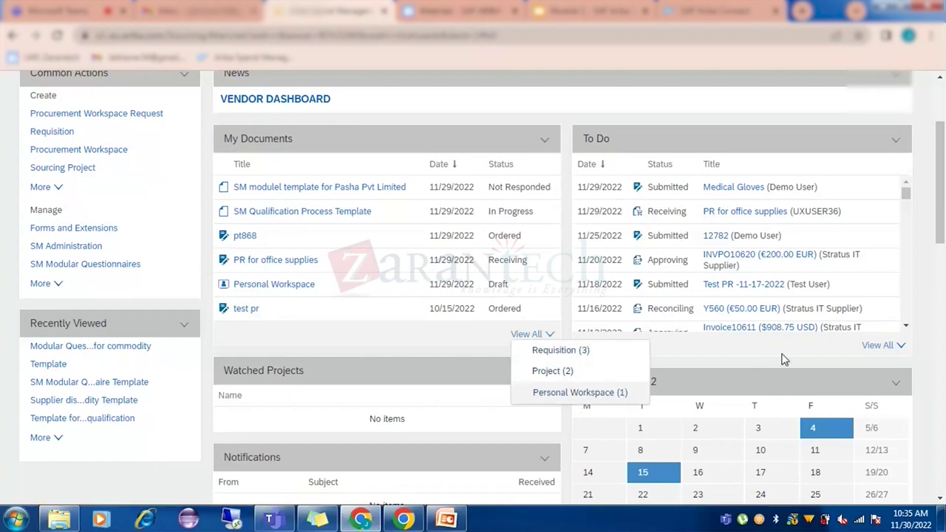
left_click(888, 349)
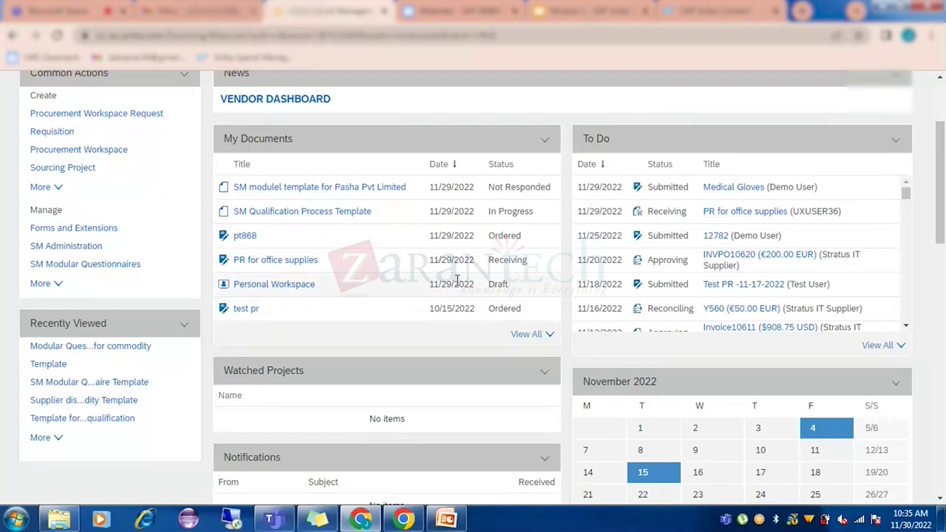
scroll(458, 275, "up", 2)
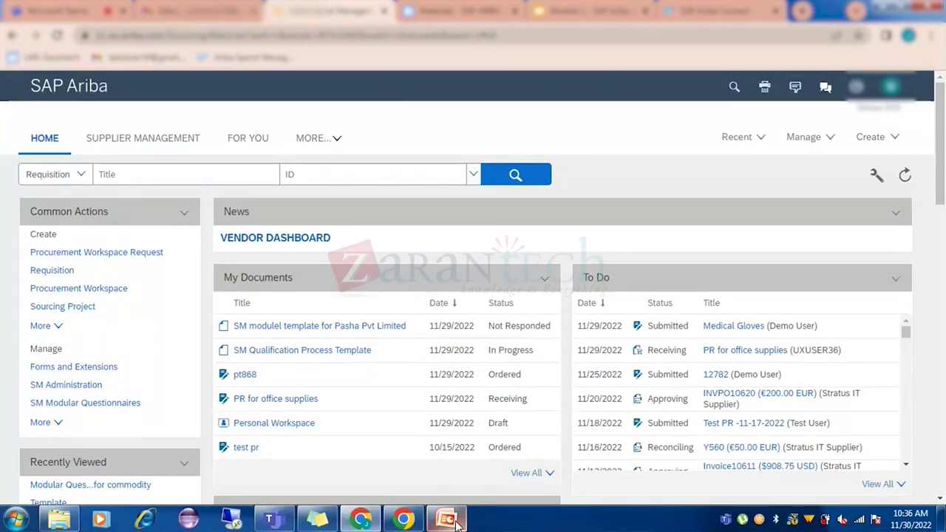
Step: Switch to the PowerPoint slides and add a "Delegation" line below the Designated Support Contact note on slide 5
key("alt+Tab")
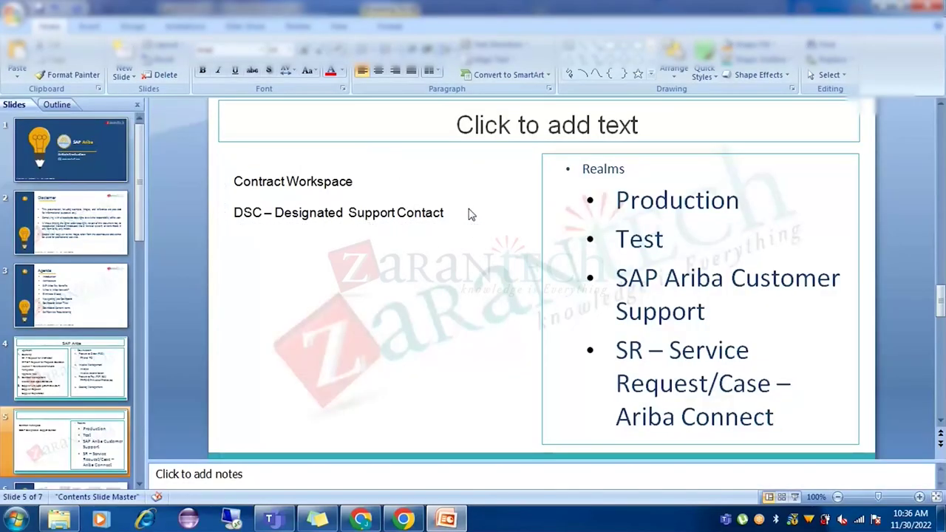
left_click(446, 218)
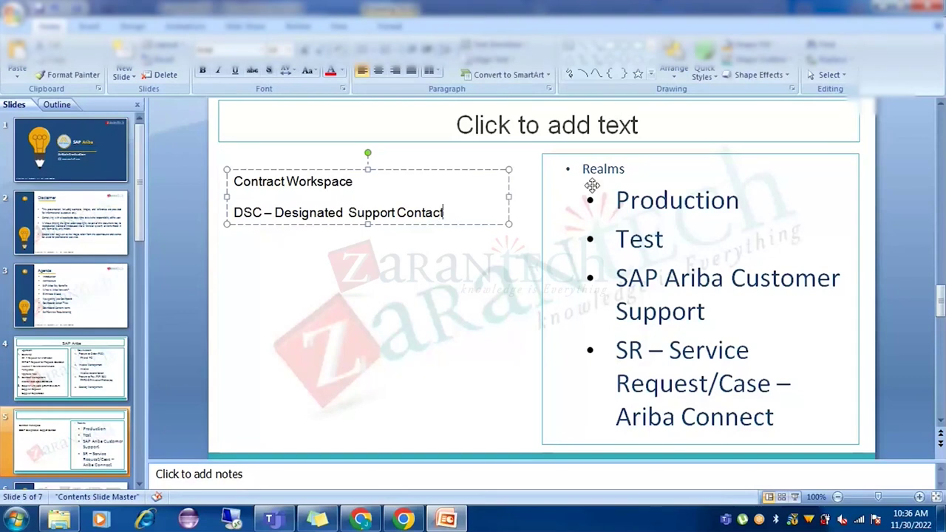
key("Return")
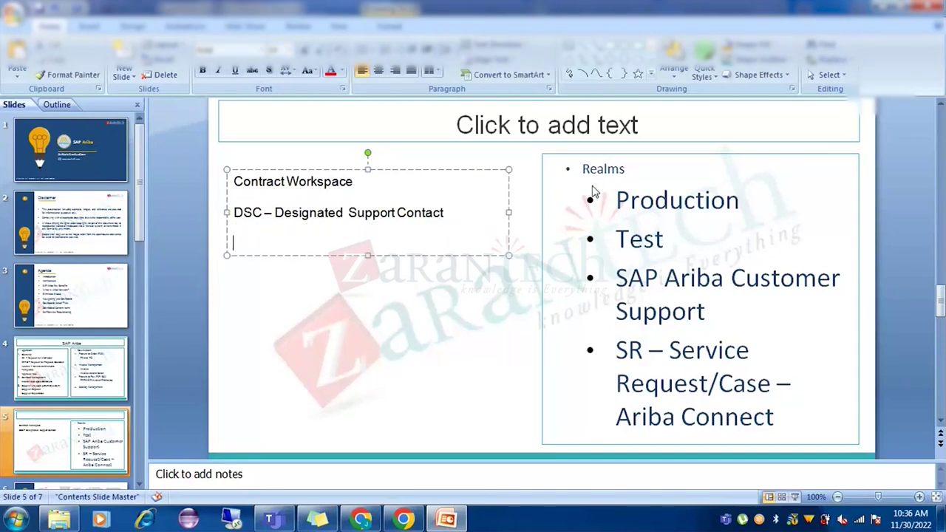
type("Delegation")
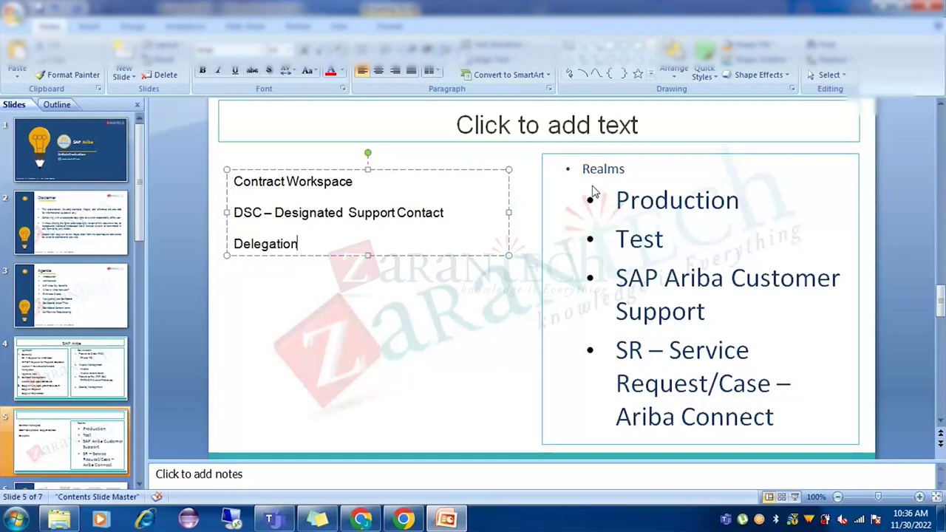
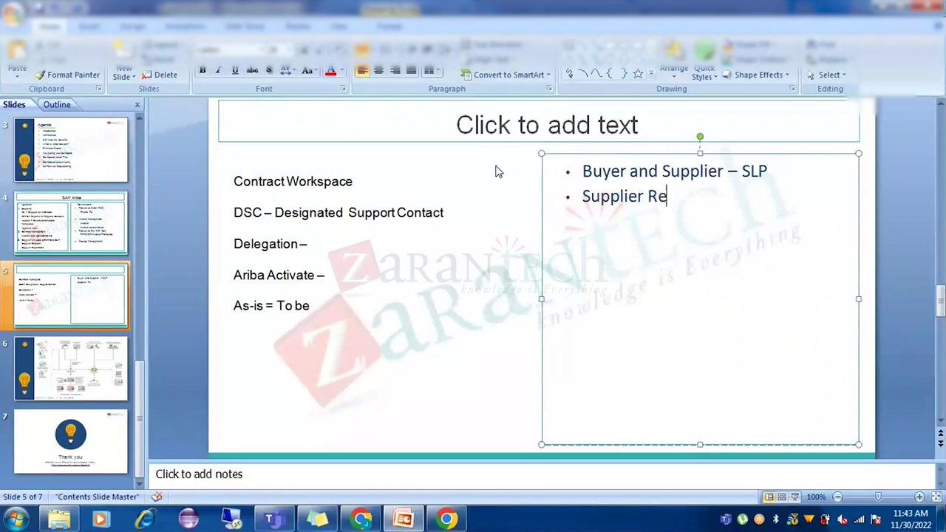
Step: Complete the second bullet on slide 5 as "Supplier Request – internal process"
key("BackSpace")
key("BackSpace")
key("BackSpace")
type("est")
key("BackSpace")
key("BackSpace")
key("BackSpace")
type("uest")
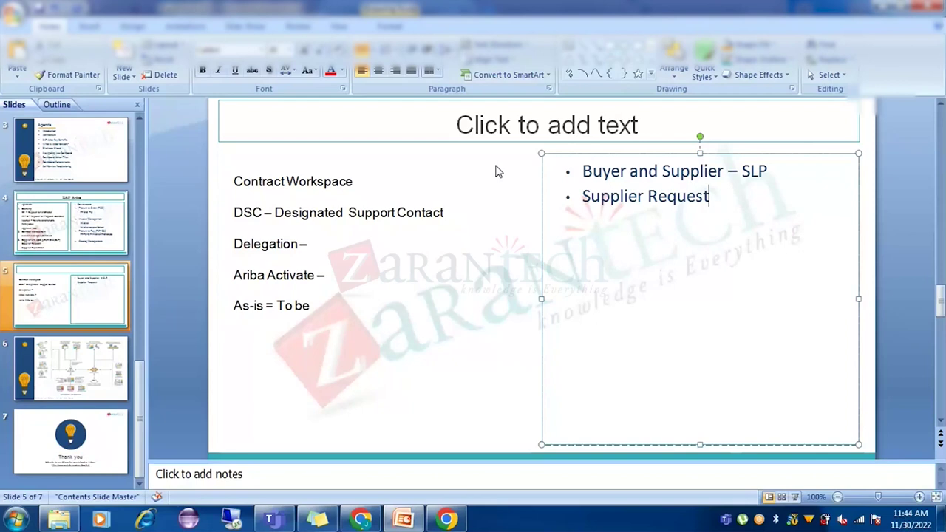
type(" - ")
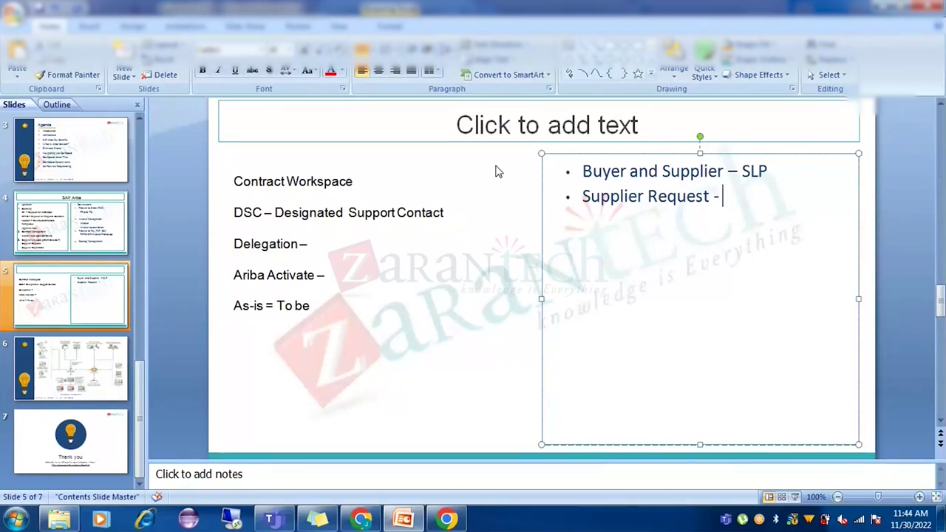
type("internal ")
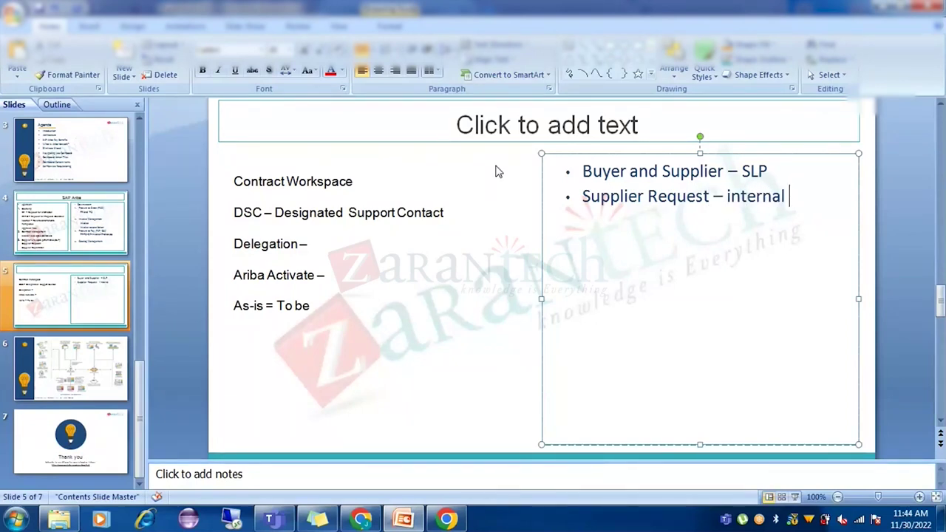
type("process")
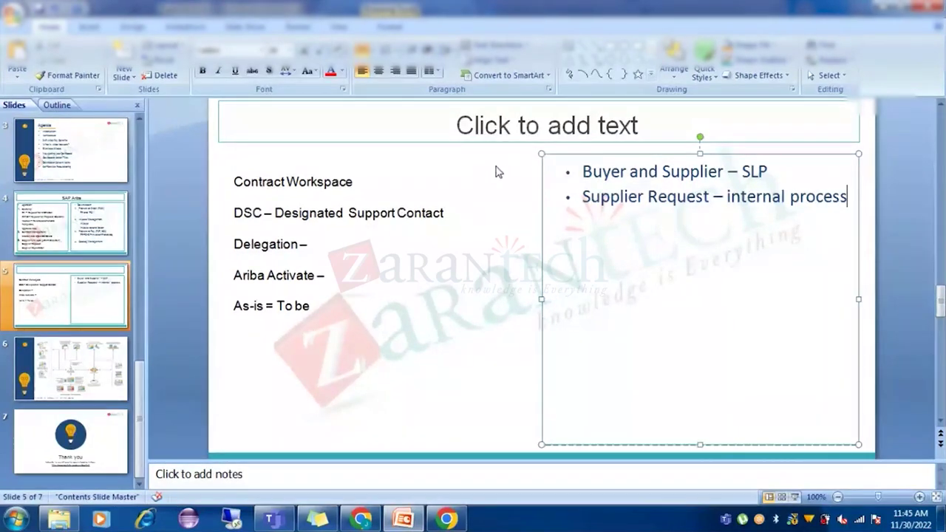
Step: Add a third bullet reading "Basic – Name and e-mail" below the Supplier Request bullet
key("Return")
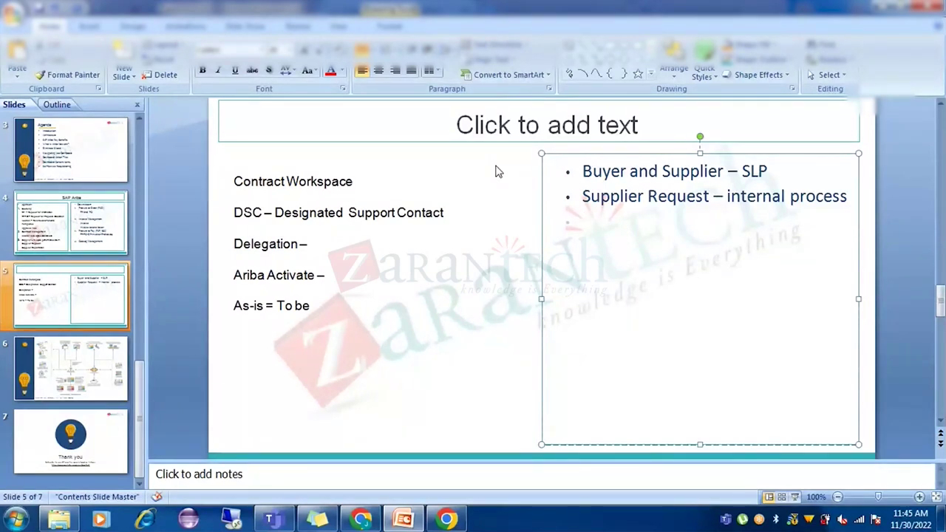
type("BS")
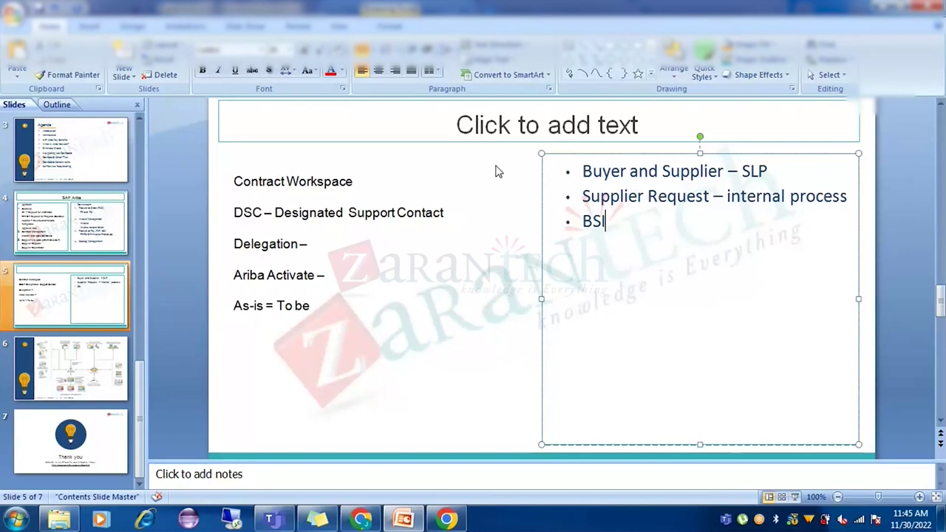
key("BackSpace")
type("asic - ")
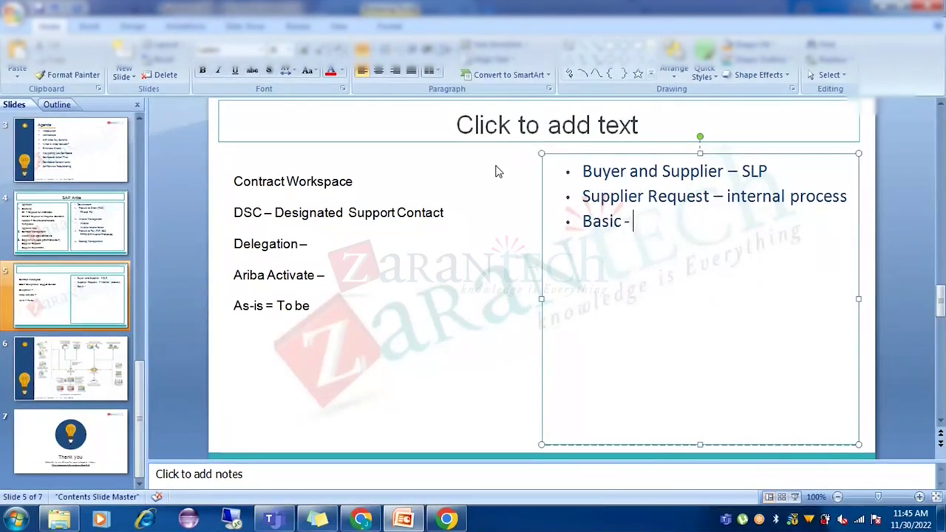
type("Name ")
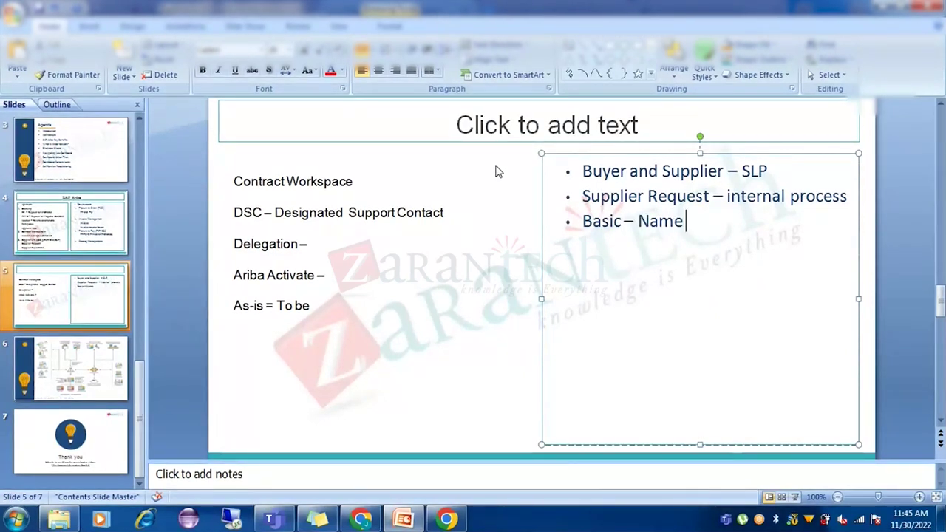
type("and e-mail")
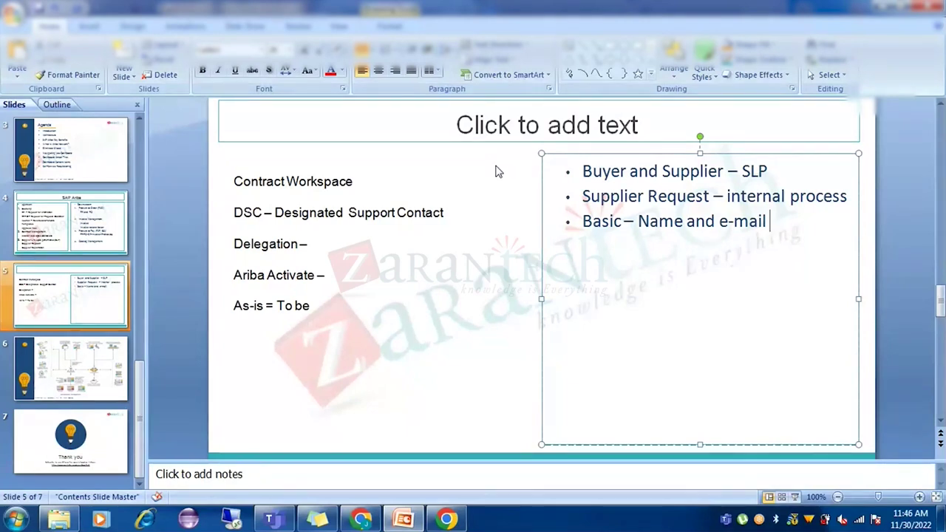
Step: Add a fourth bullet reading "SR – Vendor team/Supplier Management", correcting the misspelled last word with the suggested spelling
key("Return")
type("SR")
type("-")
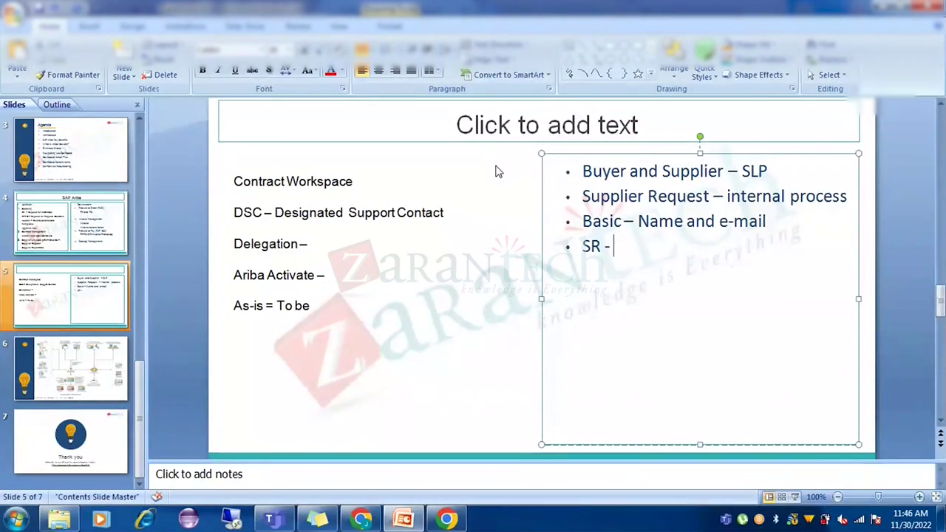
type("Vendor ")
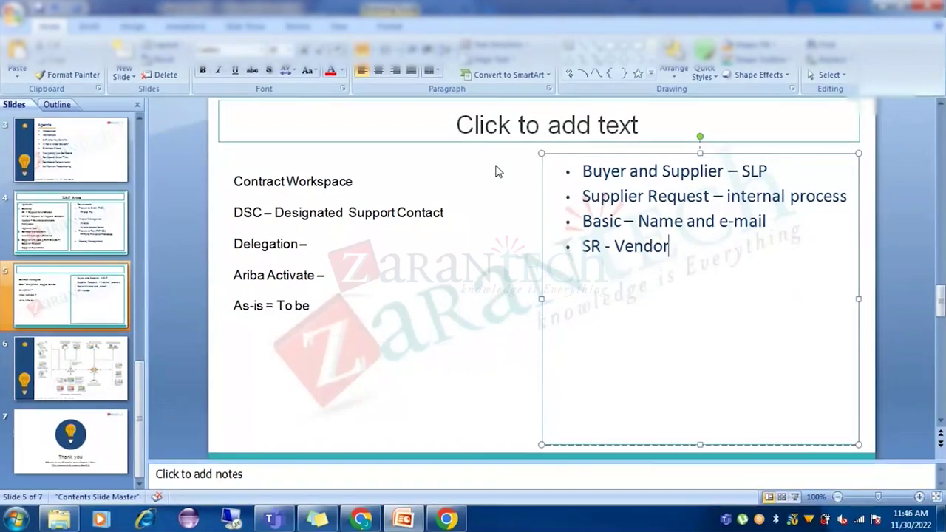
type("t")
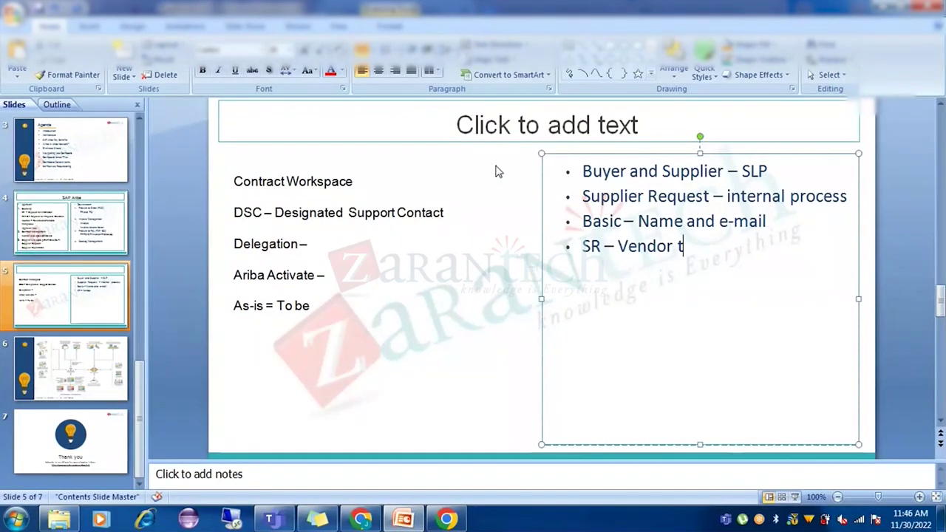
type("eam/S")
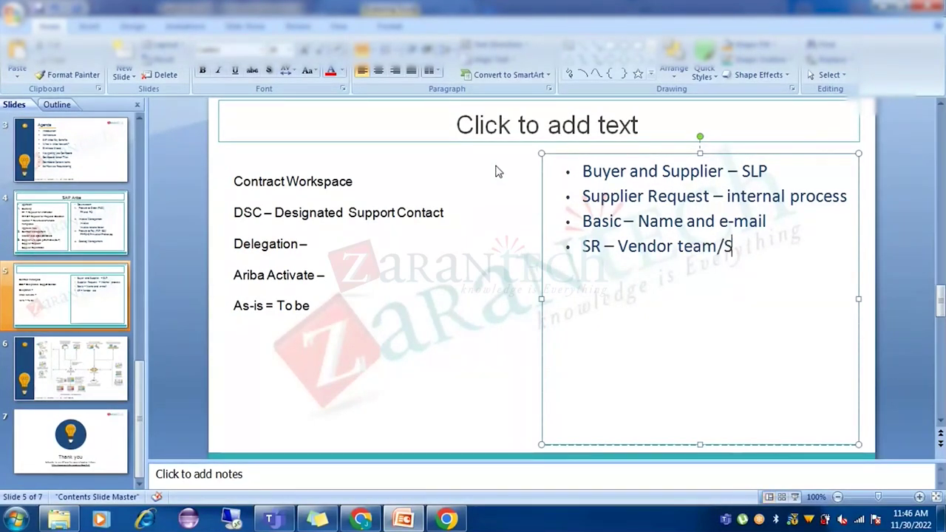
type("upplier ")
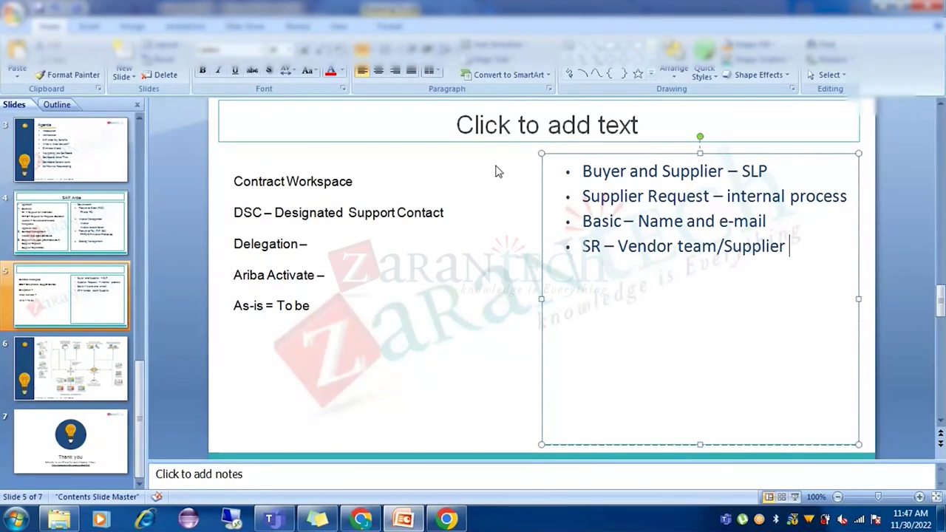
type("Mangement")
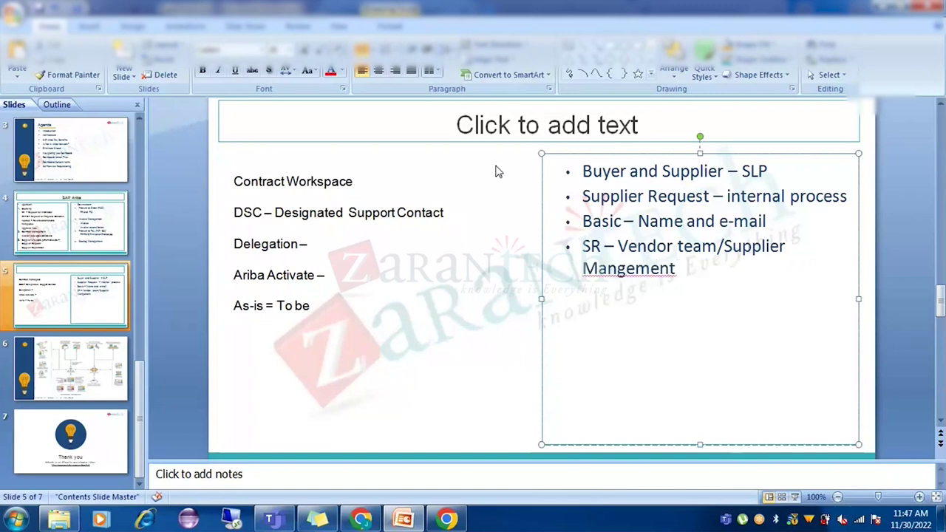
right_click(624, 272)
left_click(670, 279)
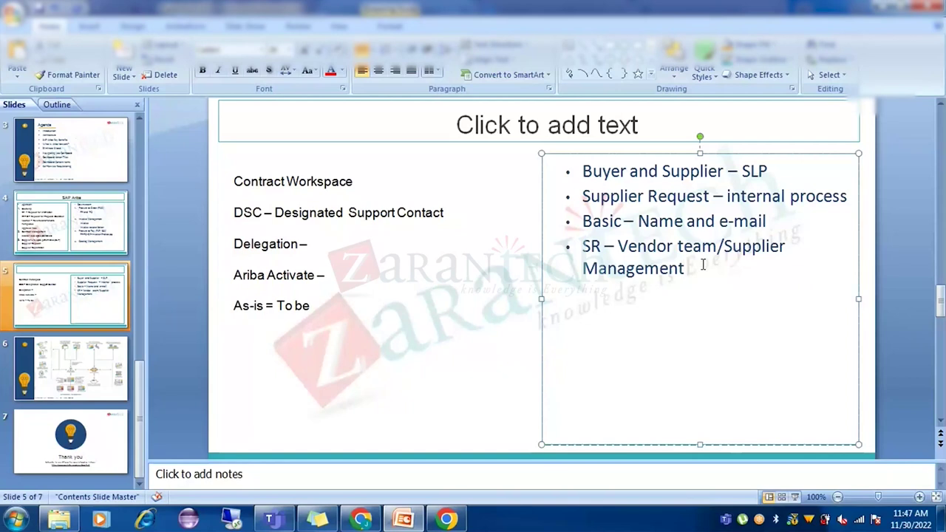
left_click_drag(647, 207, 570, 196)
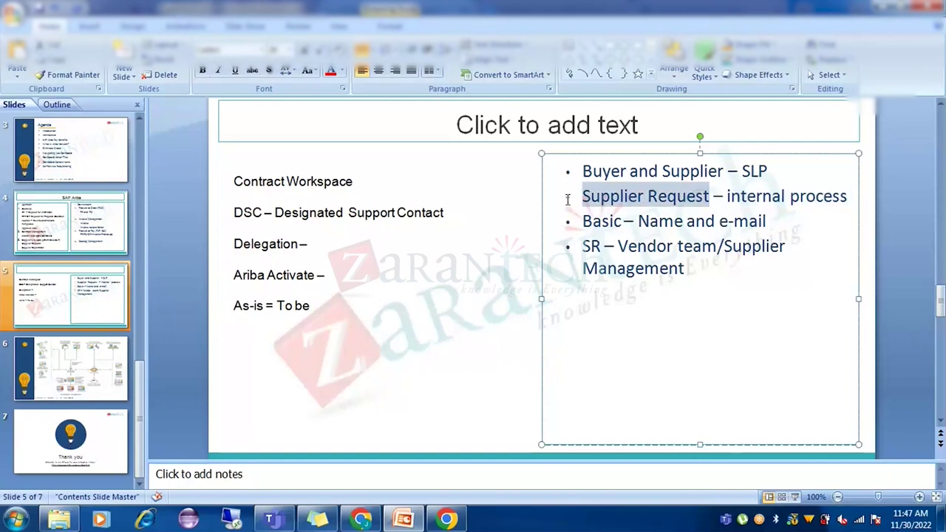
left_click(700, 270)
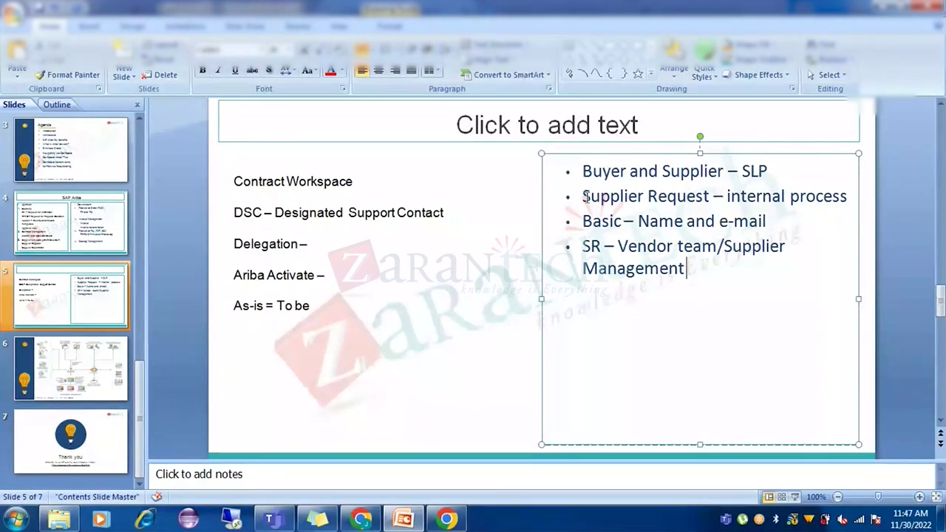
left_click_drag(582, 195, 677, 203)
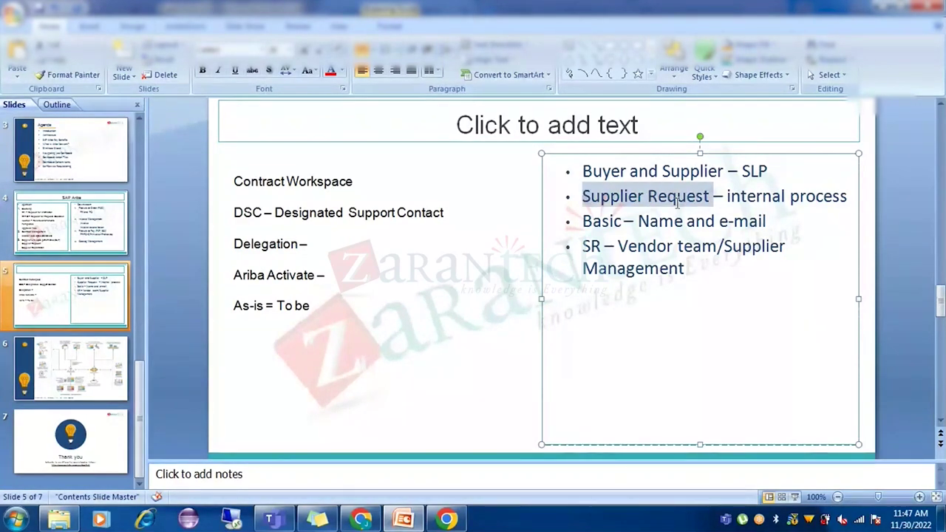
left_click(701, 269)
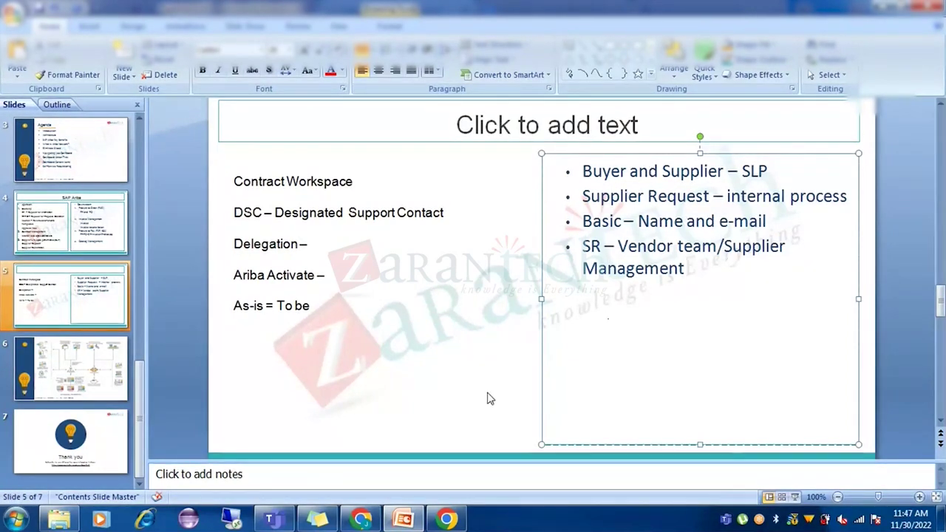
Step: Switch to SAP Ariba in the browser and open a new Supplier Request form from the full list of creatable items
left_click(368, 521)
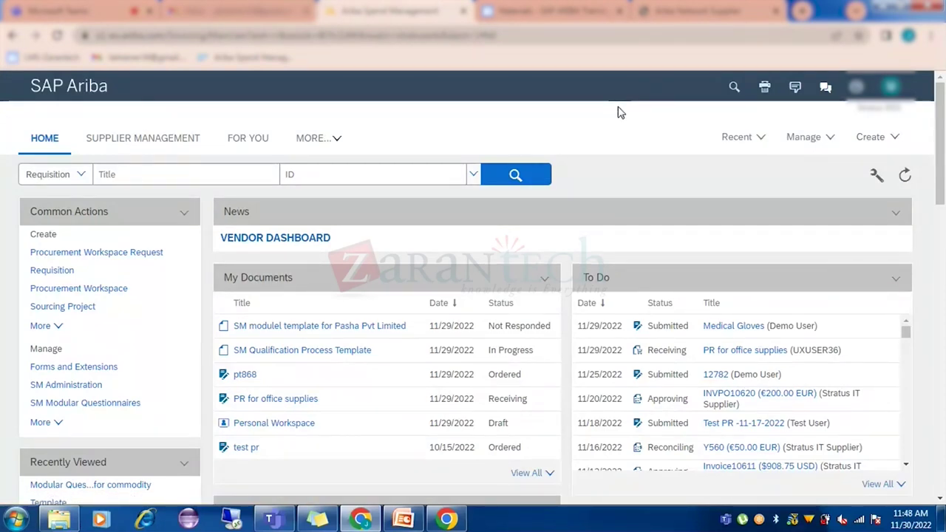
left_click(871, 140)
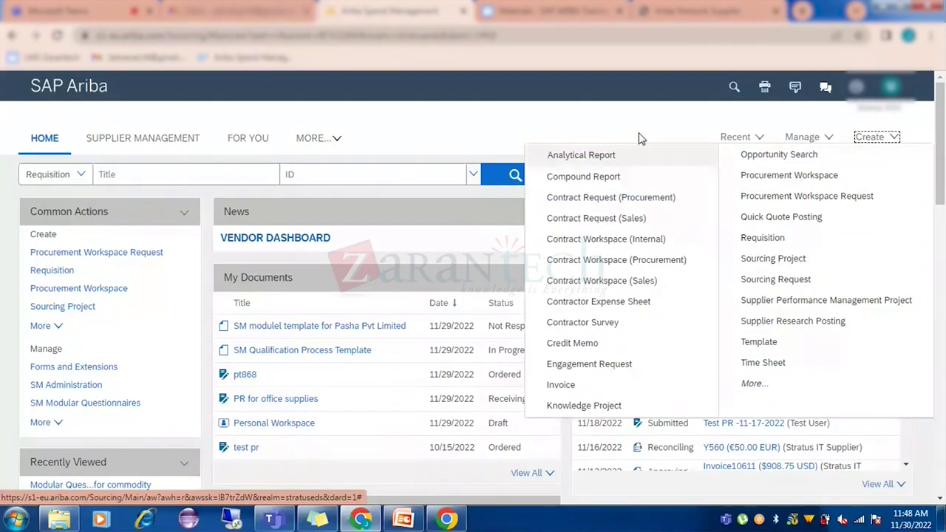
left_click(753, 384)
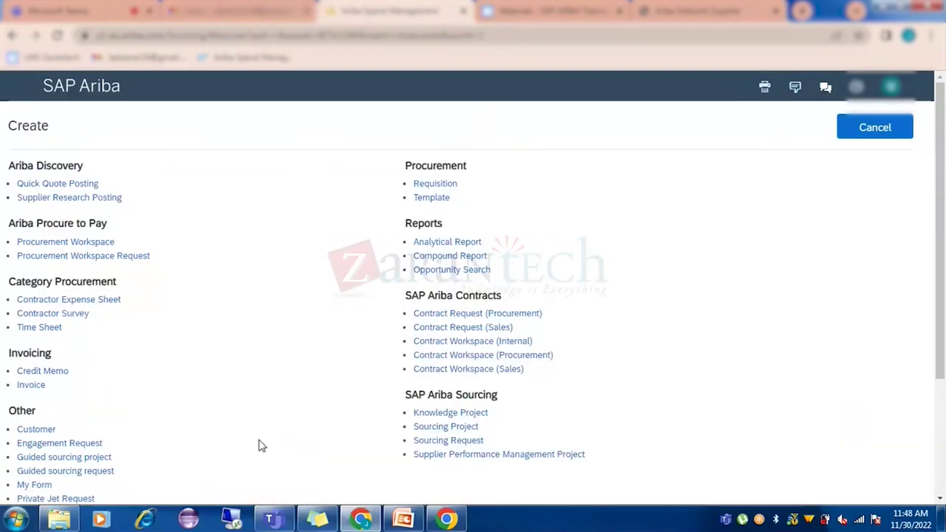
scroll(249, 357, "down", 1)
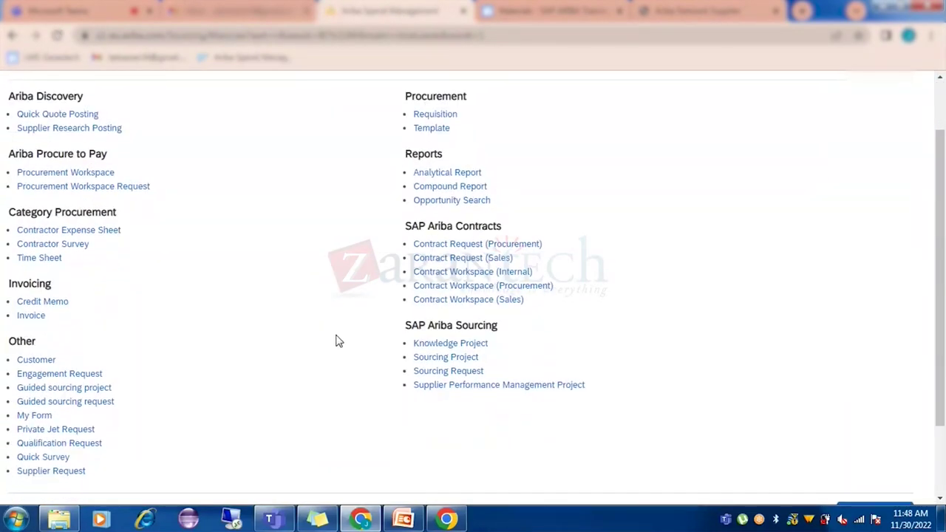
scroll(335, 337, "down", 1)
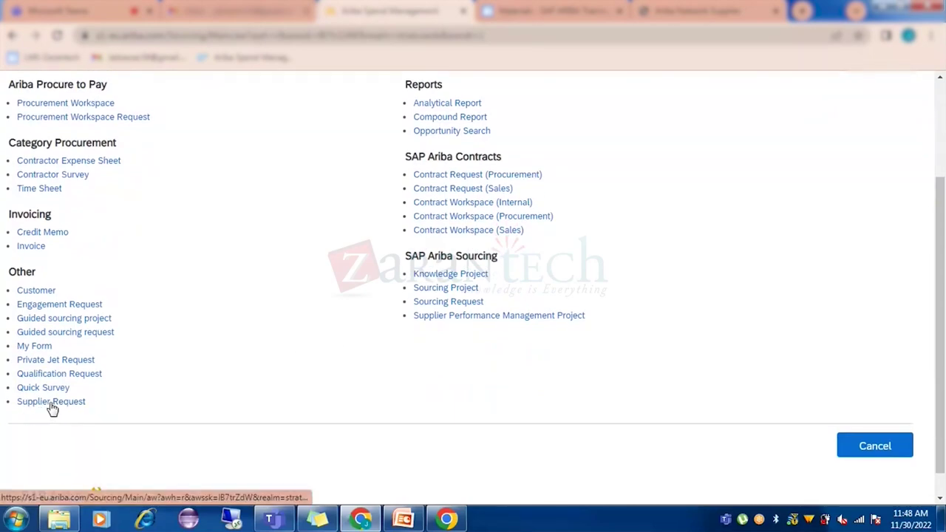
left_click(52, 405)
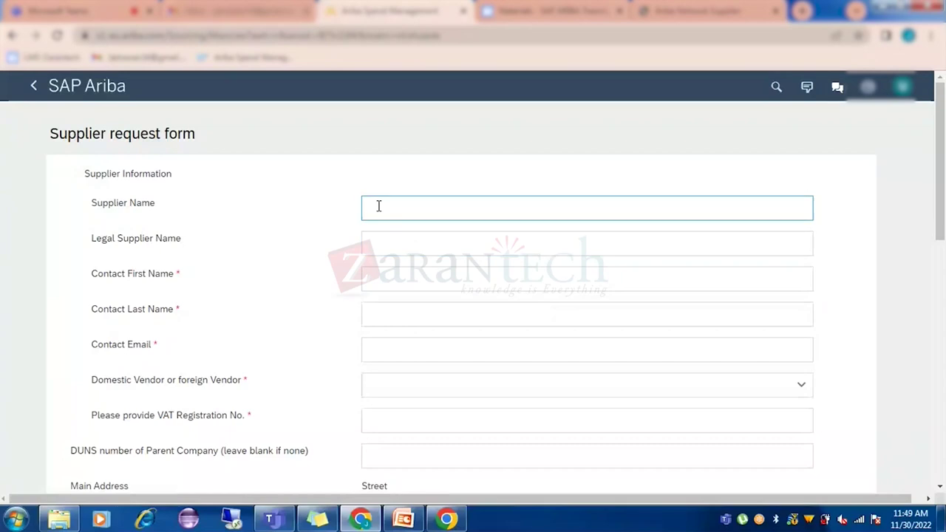
Step: Review the Supplier request form's fields, from supplier information and main address through category, region, business unit and payment terms
scroll(330, 206, "down", 6)
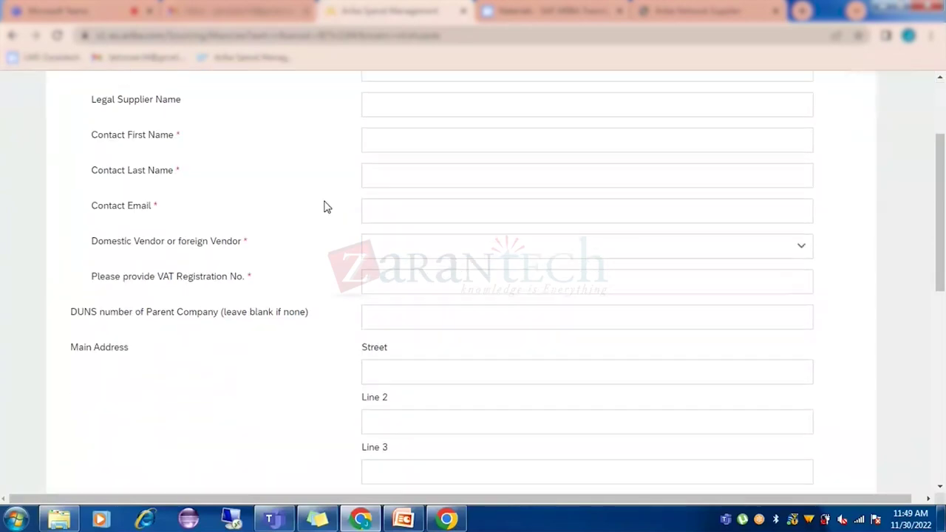
scroll(327, 207, "down", 3)
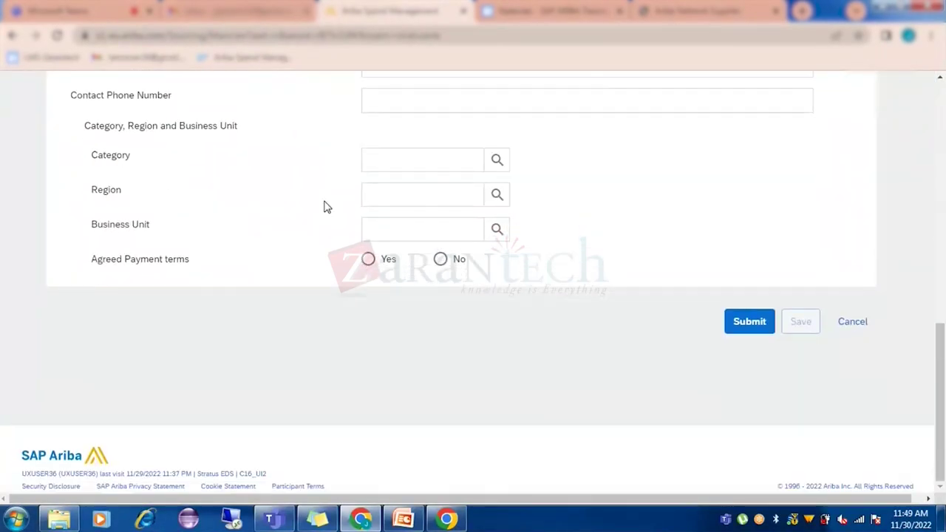
scroll(327, 206, "up", 9)
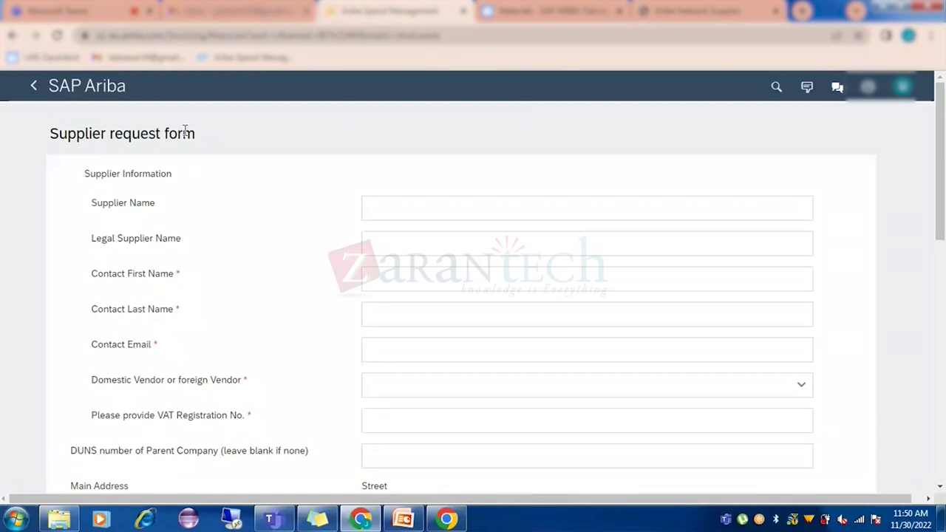
scroll(362, 200, "down", 1)
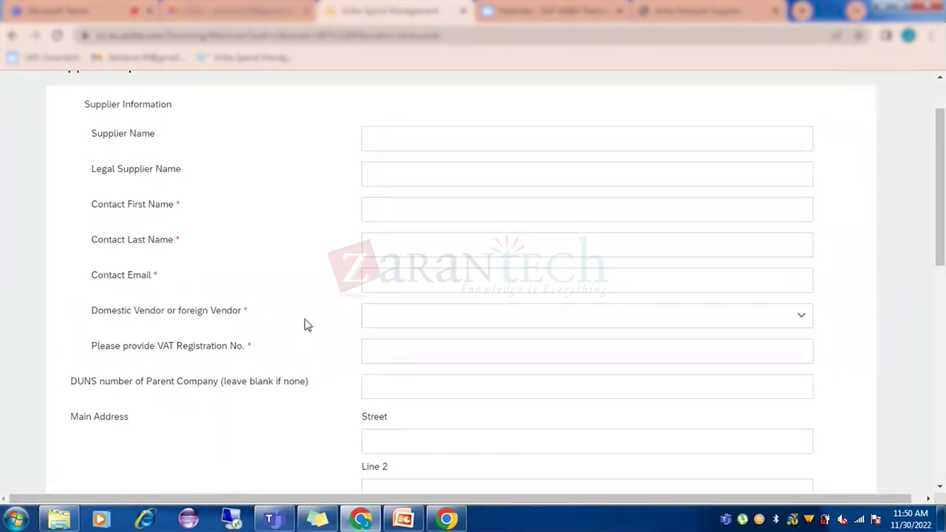
Step: Examine the complete Supplier request form again, from the required contact, vendor type and VAT fields to the business unit and Agreed Payment terms
scroll(307, 325, "down", 8)
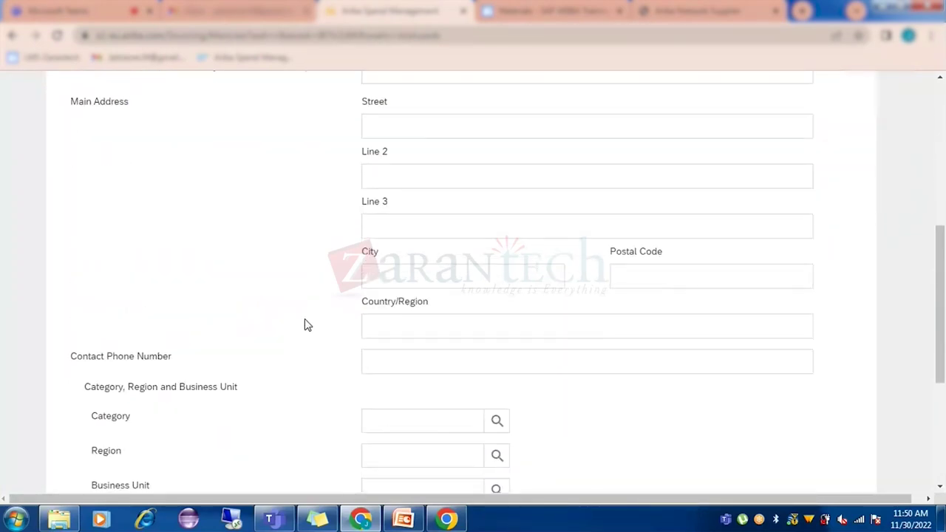
scroll(276, 375, "up", 8)
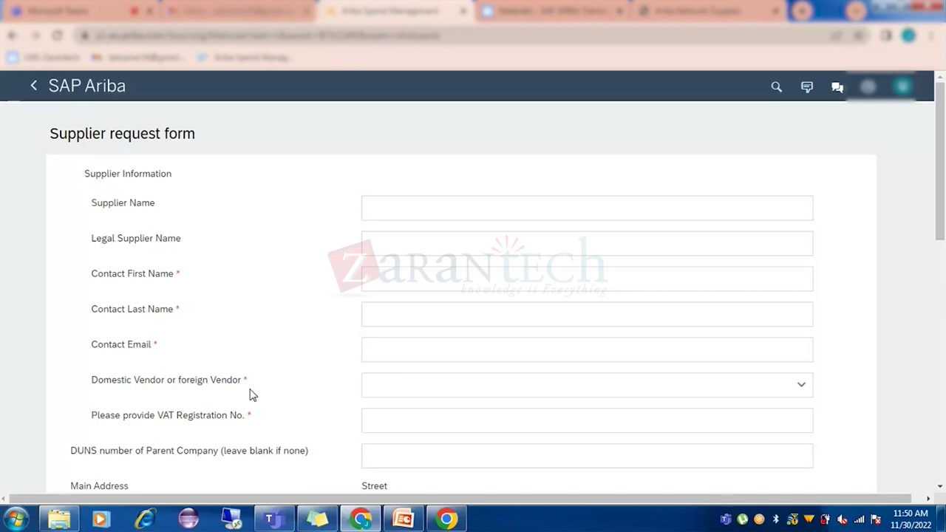
scroll(219, 210, "down", 5)
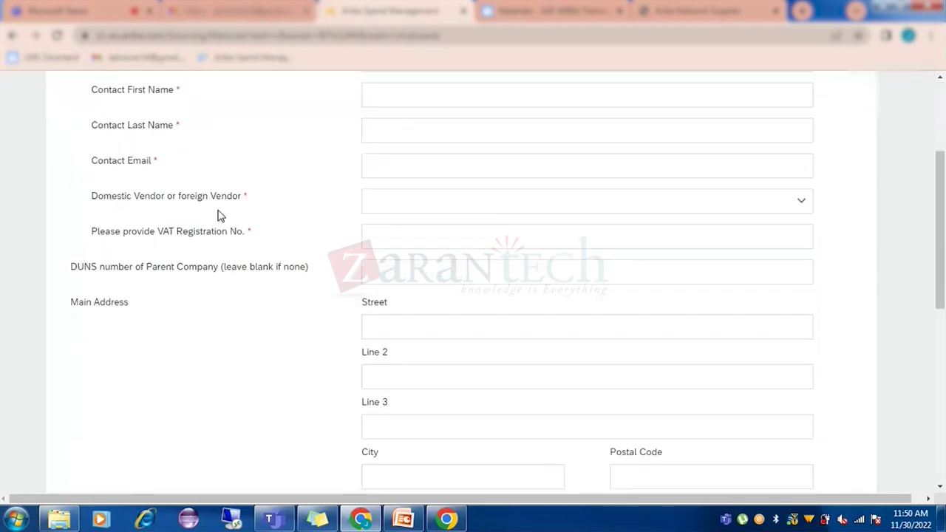
scroll(219, 215, "down", 4)
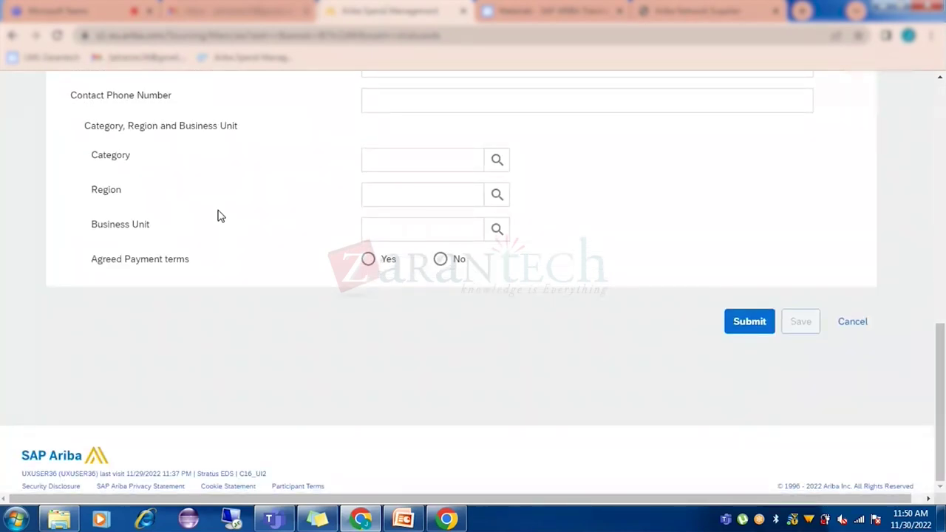
scroll(218, 215, "up", 3)
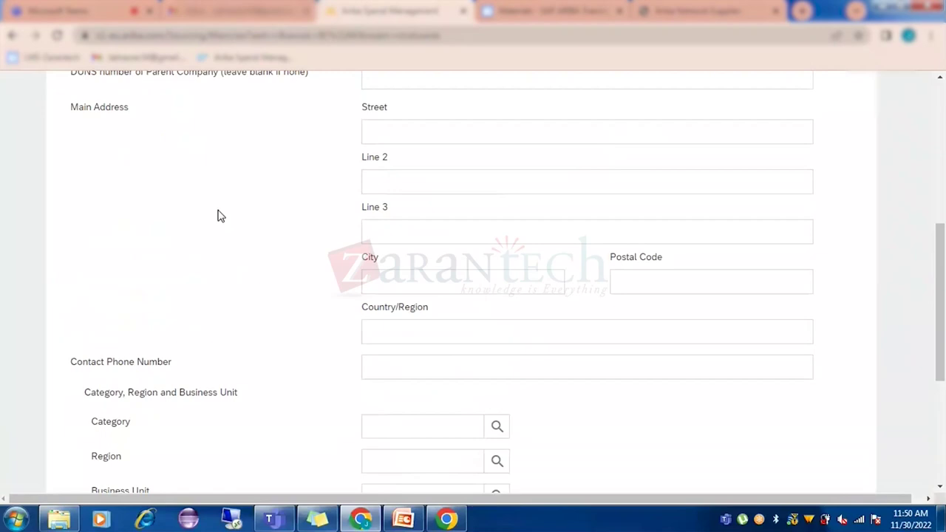
scroll(218, 215, "down", 1)
scroll(218, 215, "up", 10)
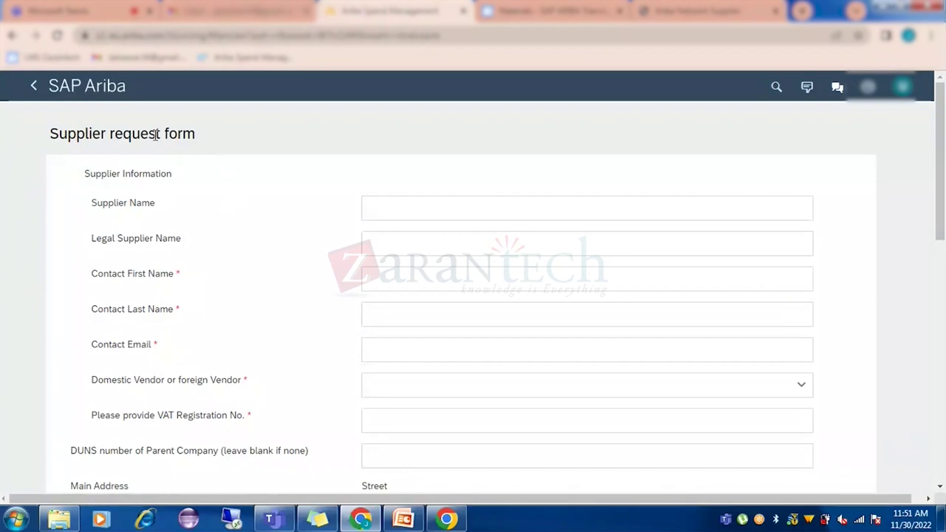
scroll(112, 220, "down", 5)
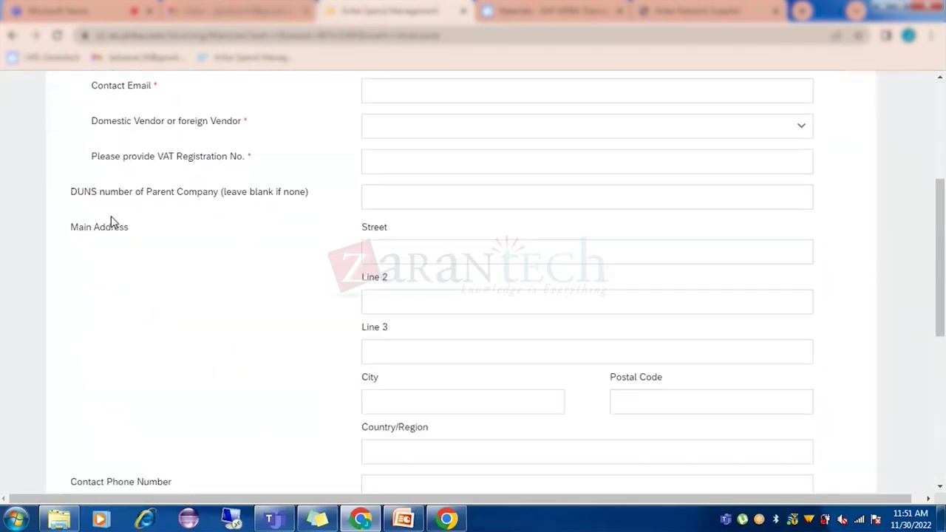
scroll(112, 221, "down", 5)
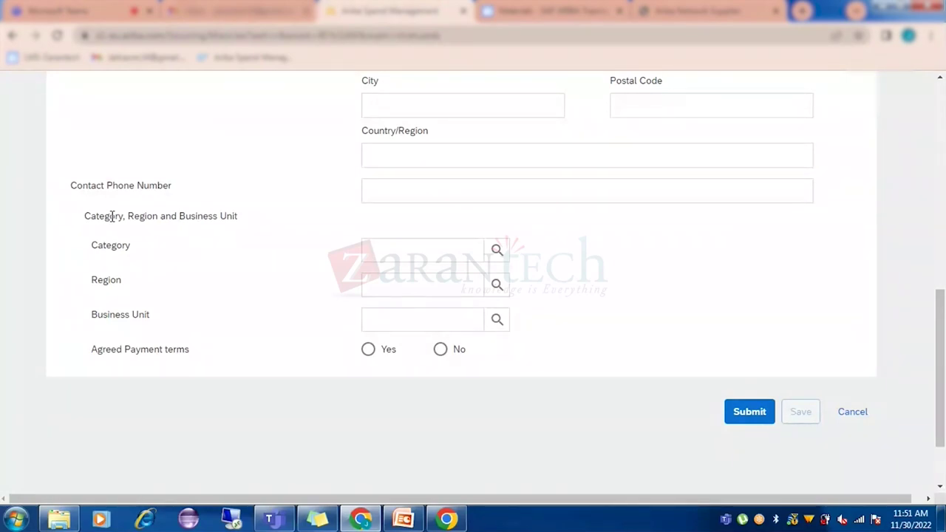
scroll(112, 215, "up", 7)
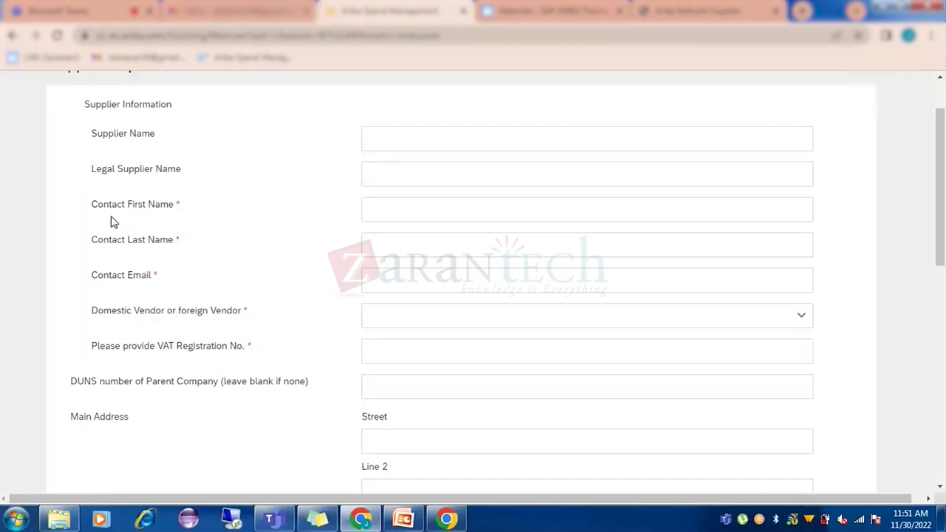
scroll(222, 222, "up", 1)
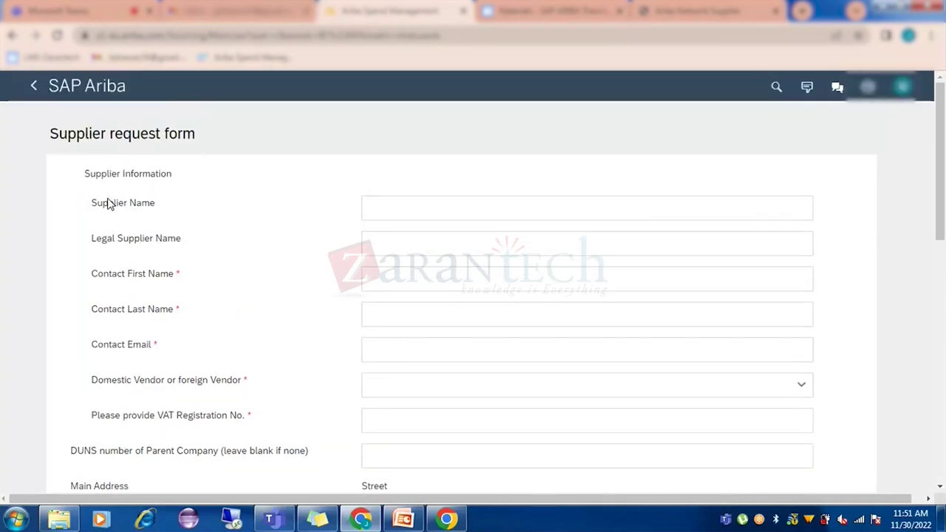
scroll(80, 425, "down", 8)
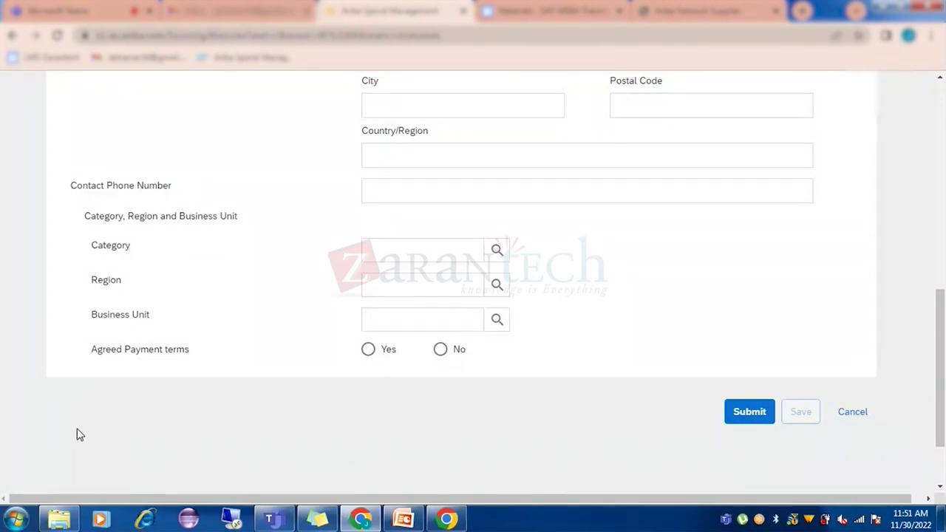
scroll(80, 434, "up", 10)
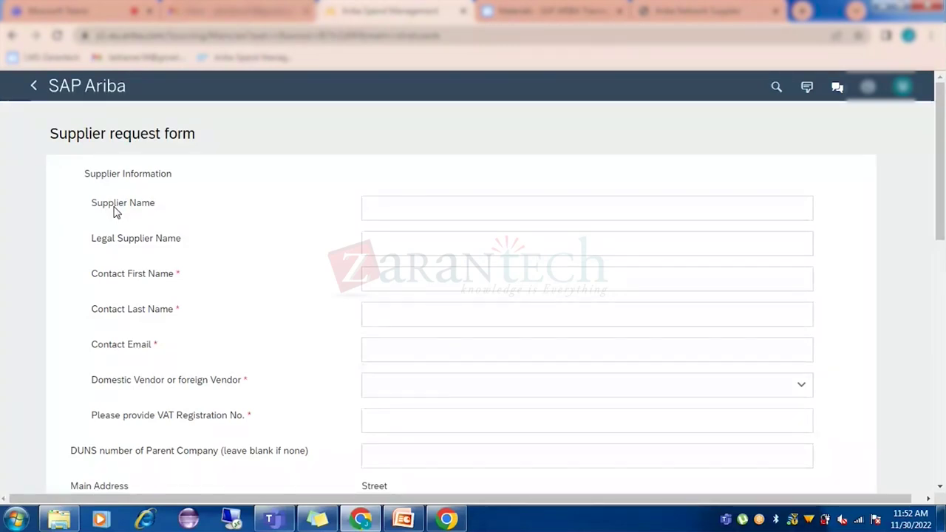
scroll(130, 198, "down", 1)
scroll(136, 232, "down", 7)
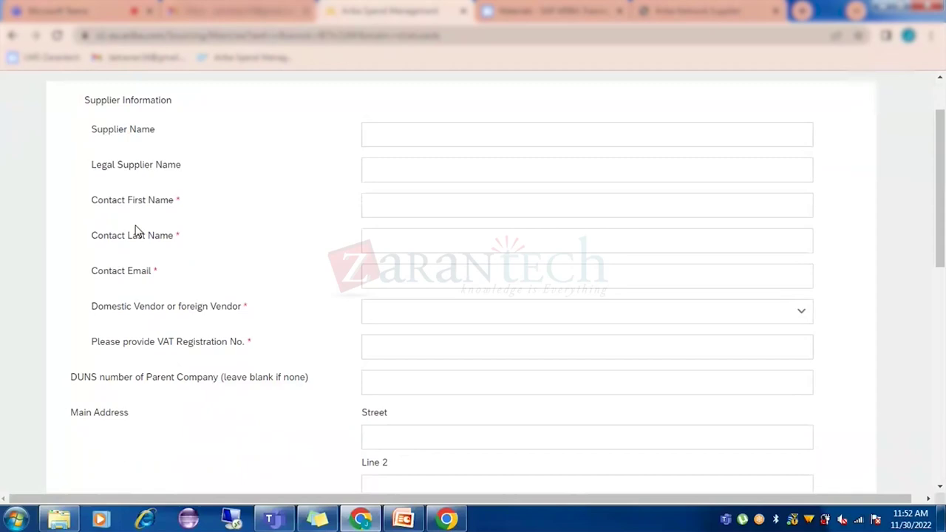
scroll(135, 301, "down", 1)
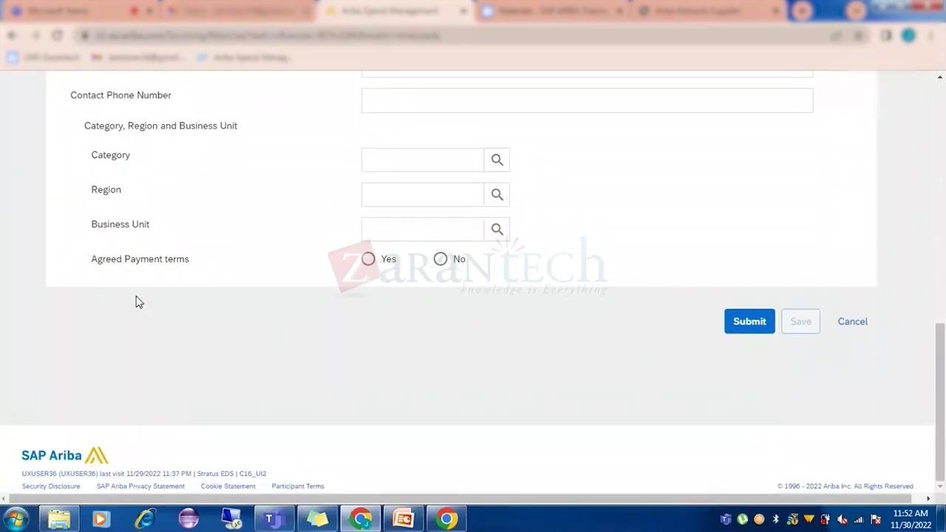
scroll(211, 269, "up", 10)
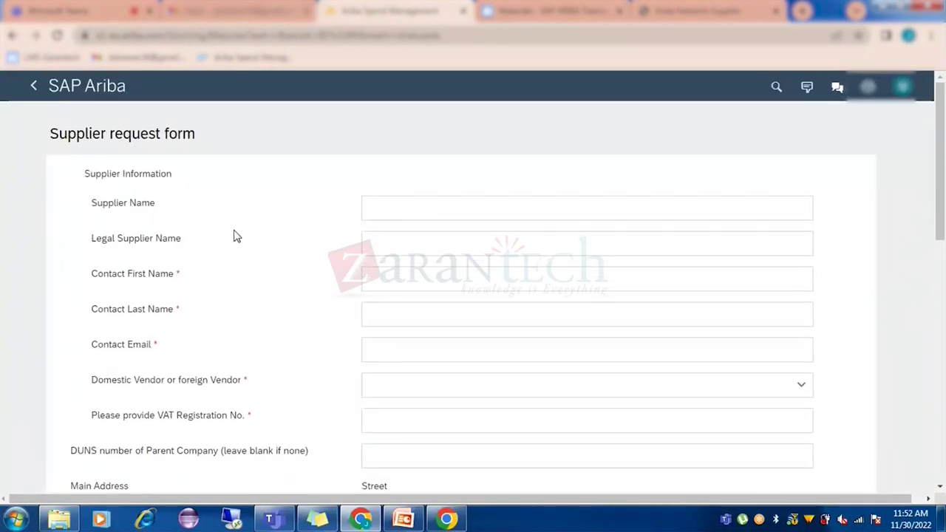
scroll(147, 220, "down", 1)
scroll(140, 215, "down", 7)
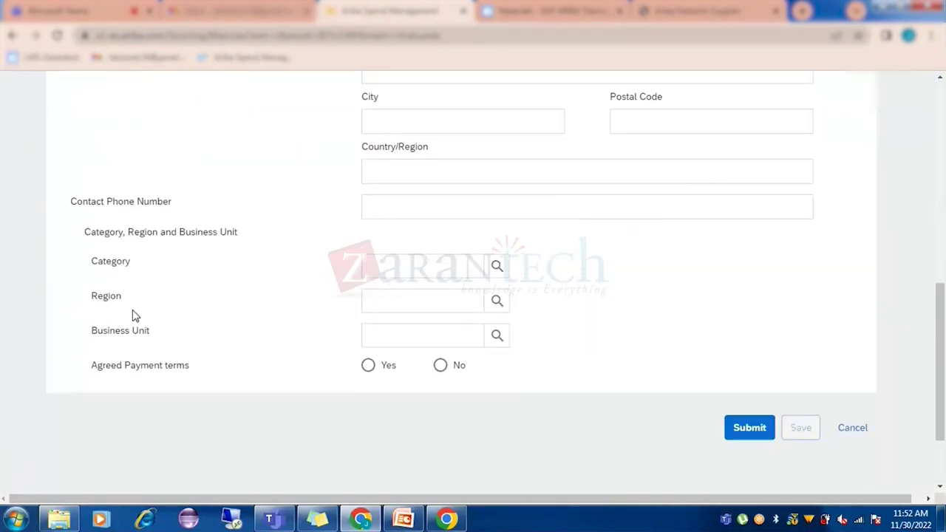
scroll(198, 294, "up", 5)
scroll(198, 294, "up", 1)
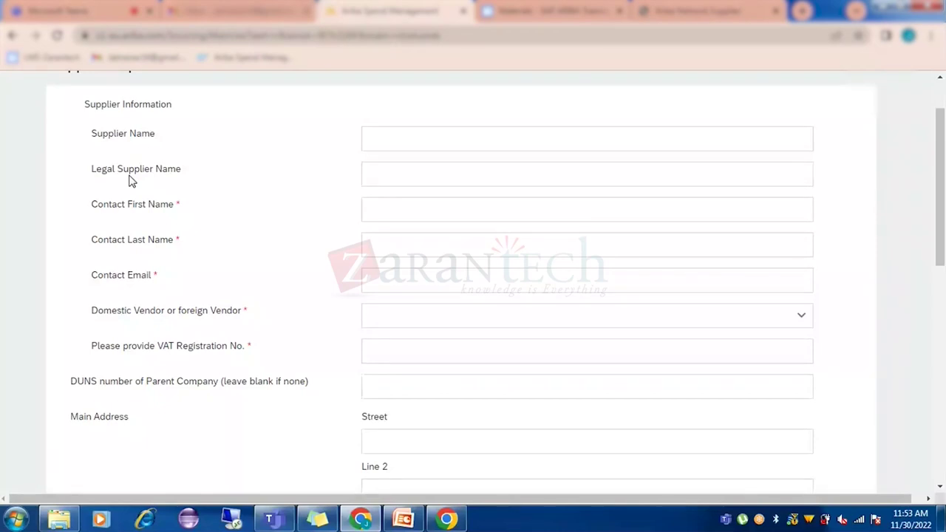
scroll(156, 202, "up", 2)
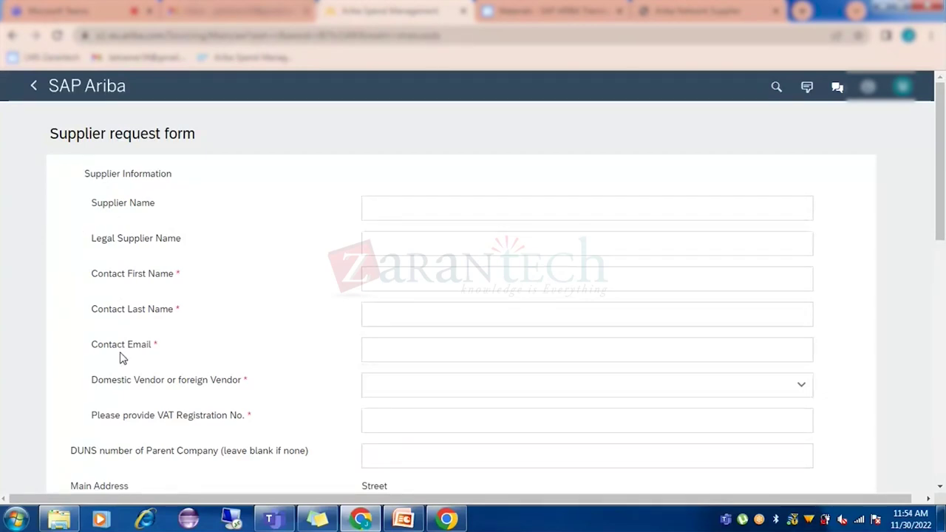
scroll(227, 278, "down", 6)
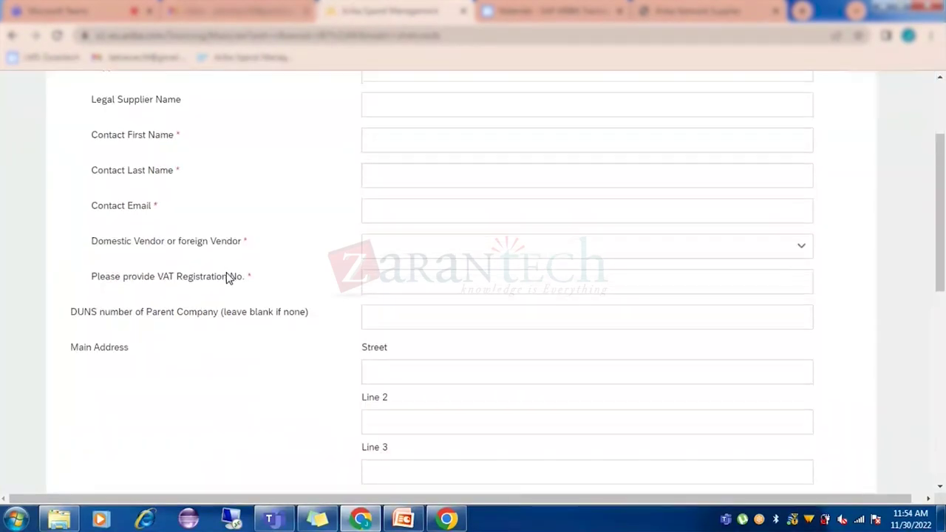
scroll(228, 277, "down", 3)
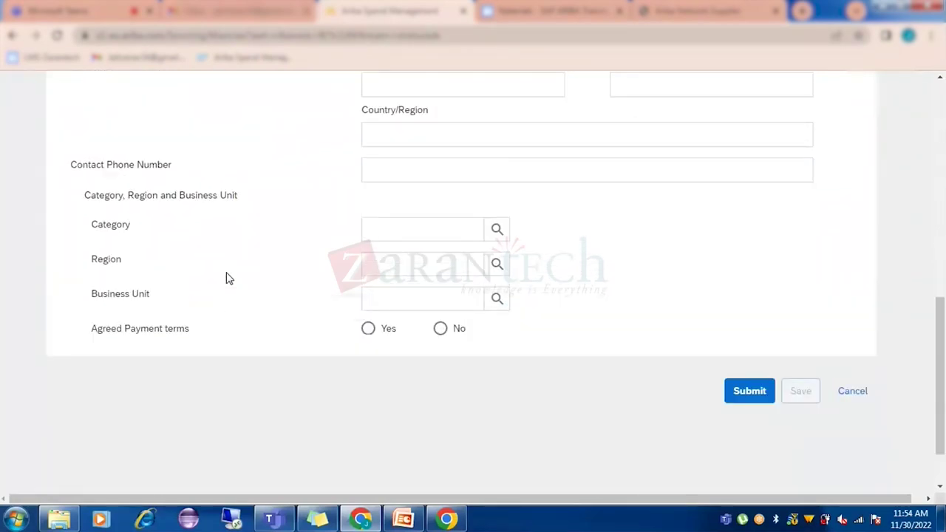
scroll(227, 278, "up", 10)
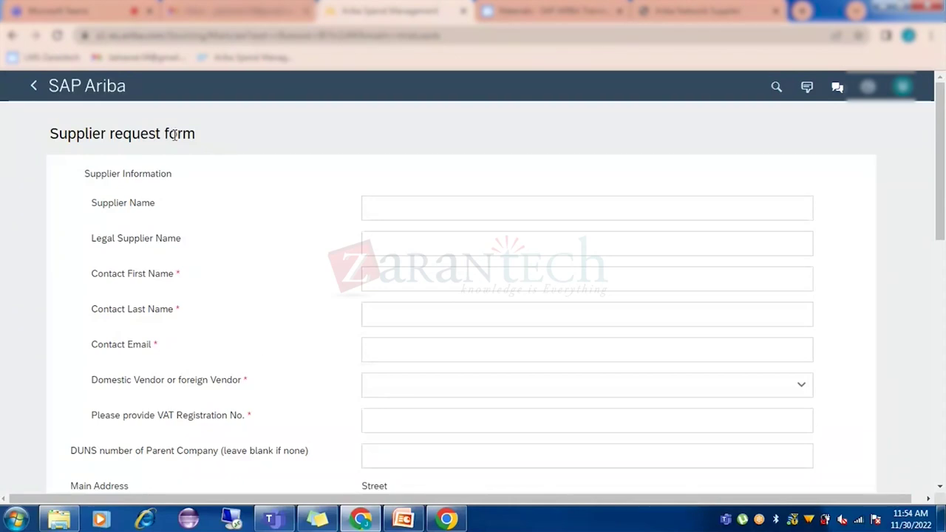
scroll(249, 262, "down", 1)
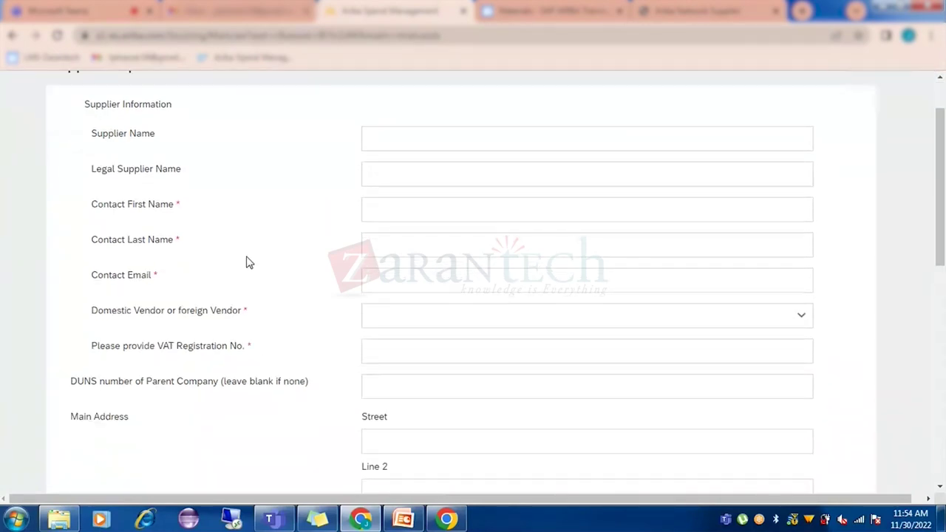
Step: Check the form's supplier, contact and main address entry fields by placing the cursor in several, including Contact Last Name, without entering data
scroll(249, 262, "up", 1)
left_click(443, 214)
left_click(422, 268)
scroll(422, 268, "down", 2)
scroll(421, 270, "down", 2)
left_click(421, 270)
scroll(420, 270, "down", 5)
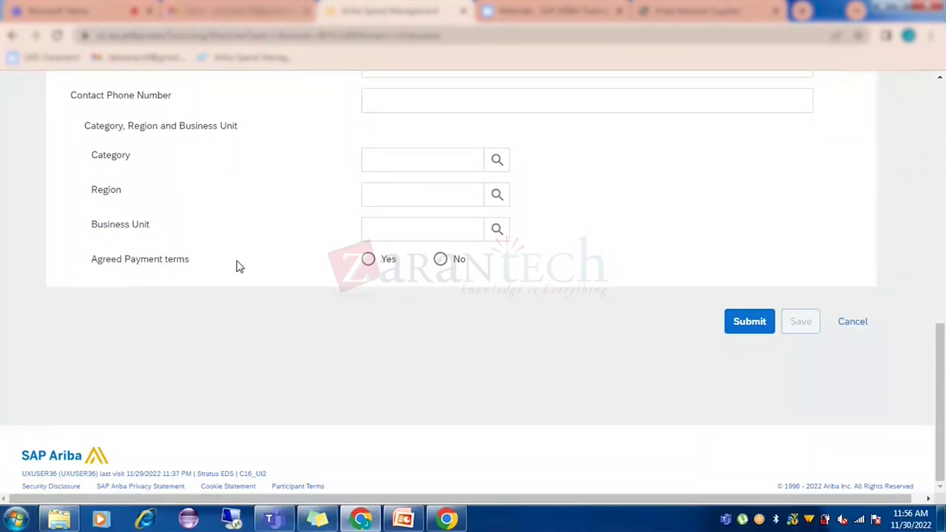
scroll(390, 309, "up", 1)
scroll(390, 309, "up", 4)
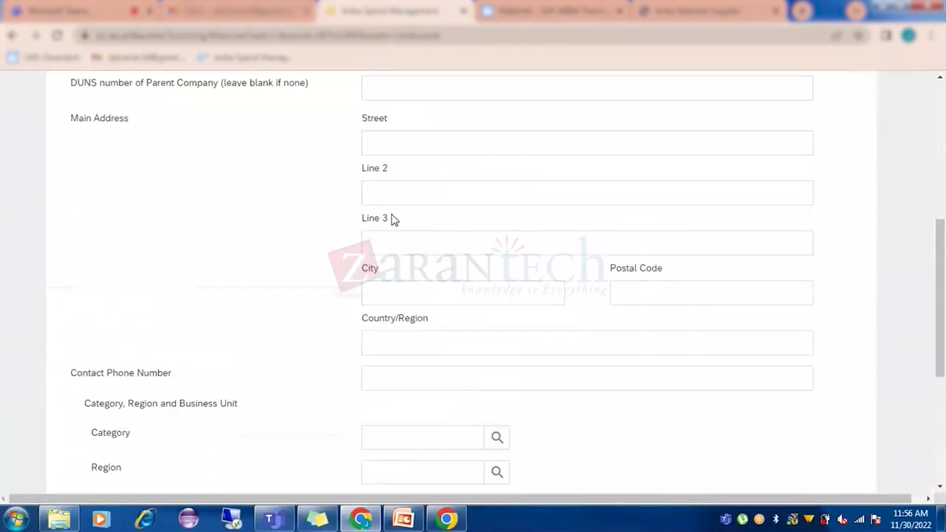
left_click(413, 295)
scroll(412, 294, "up", 3)
left_click(389, 153)
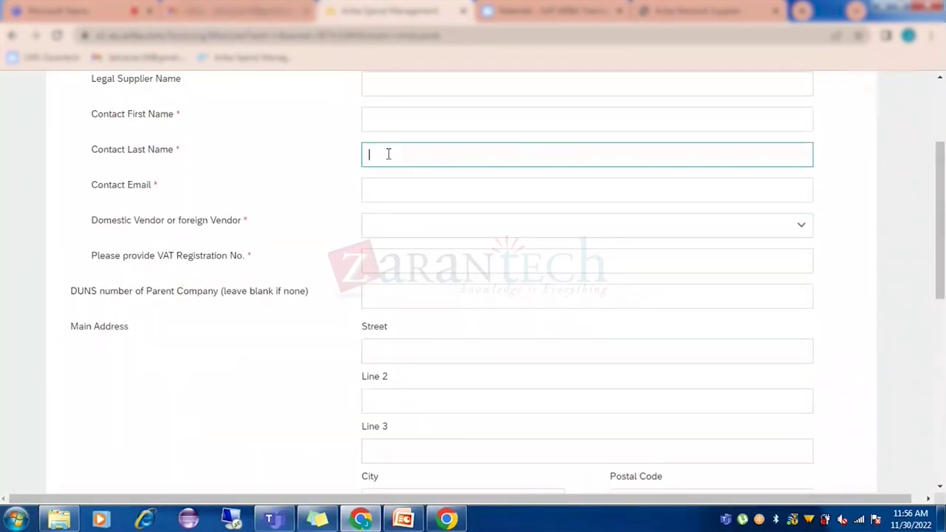
scroll(277, 290, "up", 3)
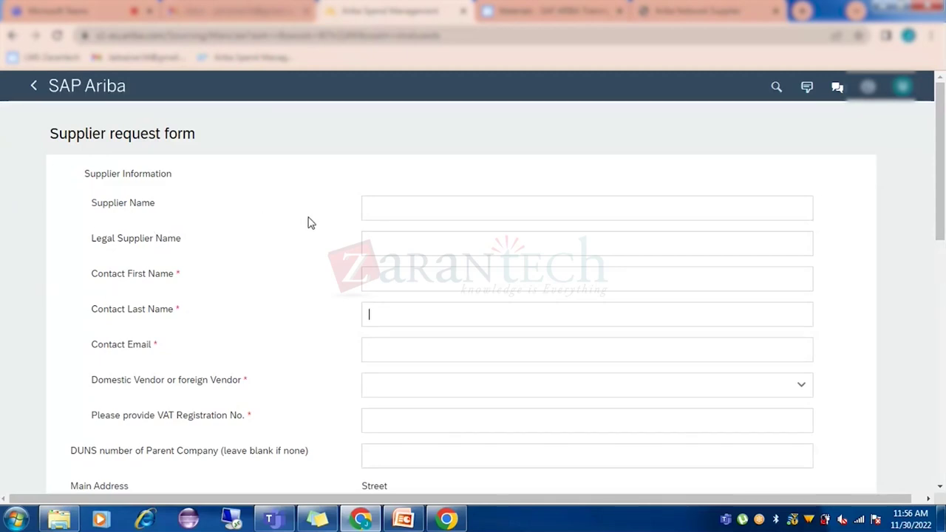
scroll(330, 213, "down", 6)
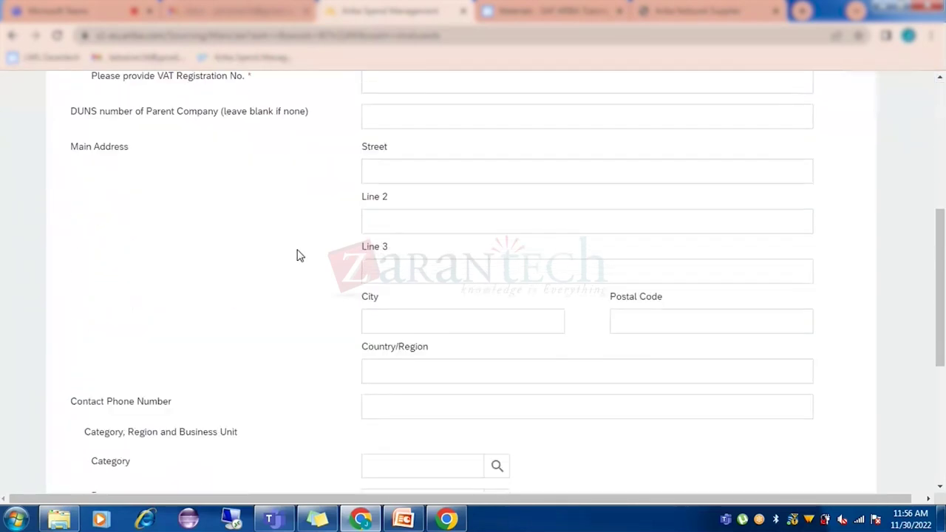
scroll(298, 259, "down", 3)
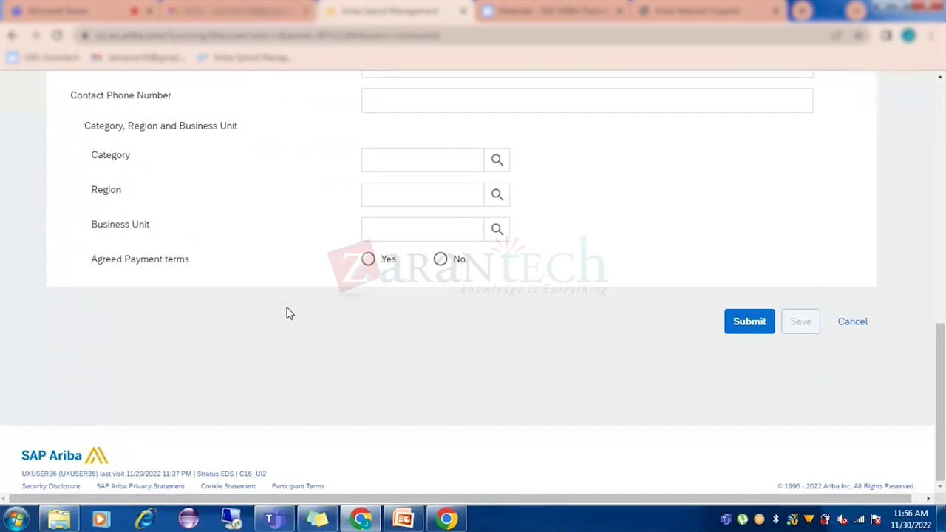
scroll(288, 313, "up", 10)
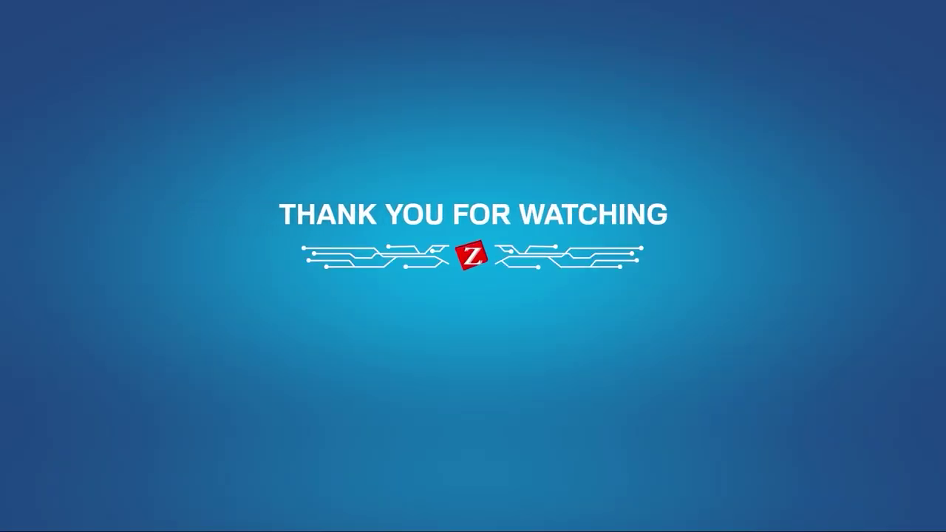
key("space")
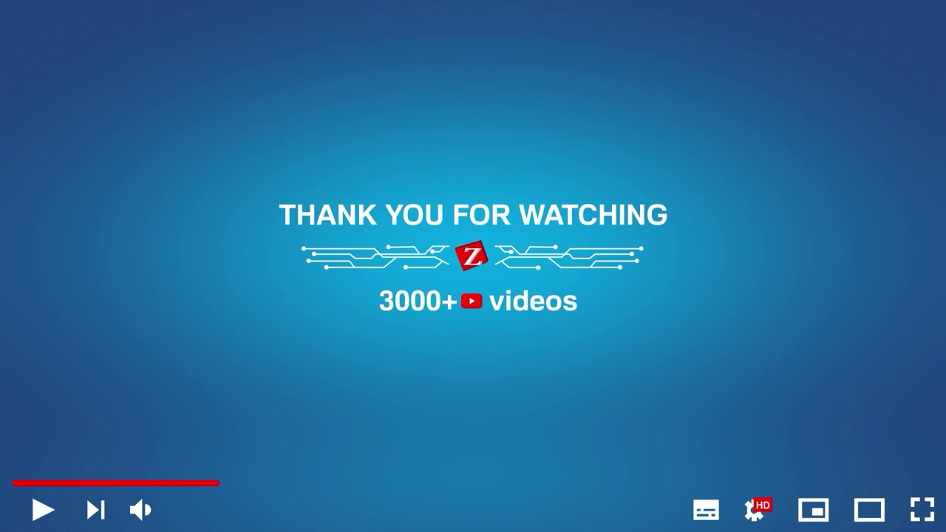